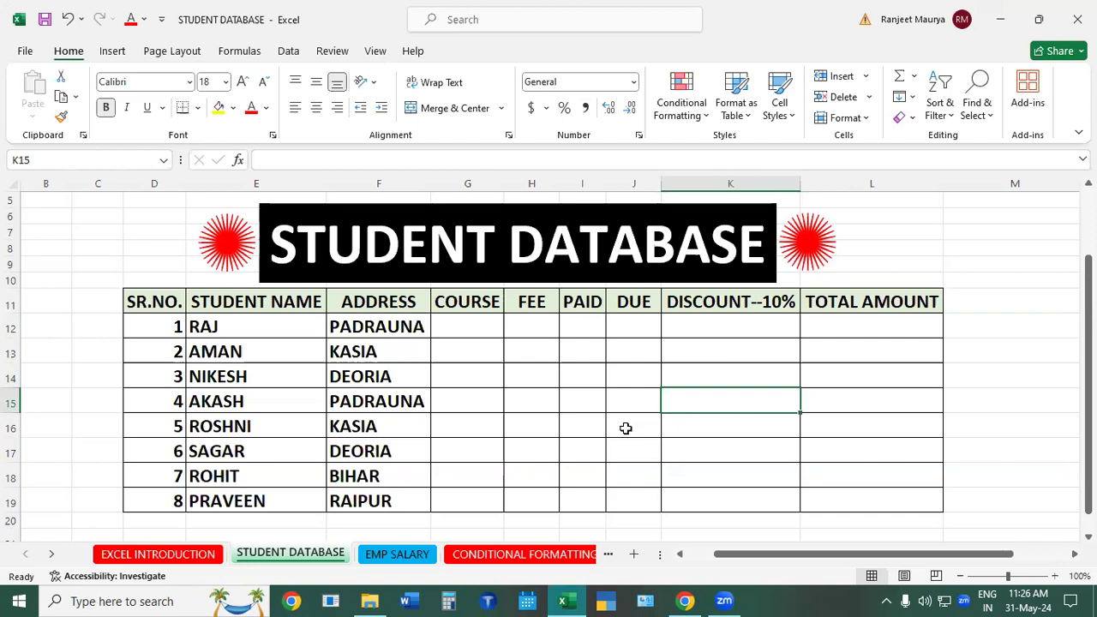
pyautogui.click(699, 421)
pyautogui.click(506, 368)
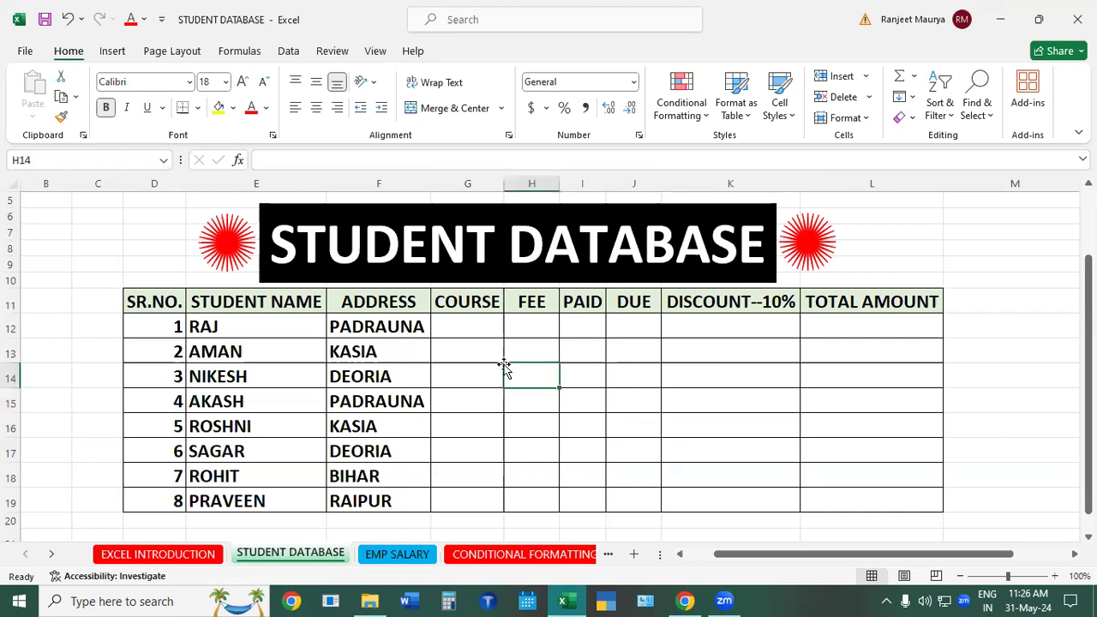
pyautogui.click(806, 433)
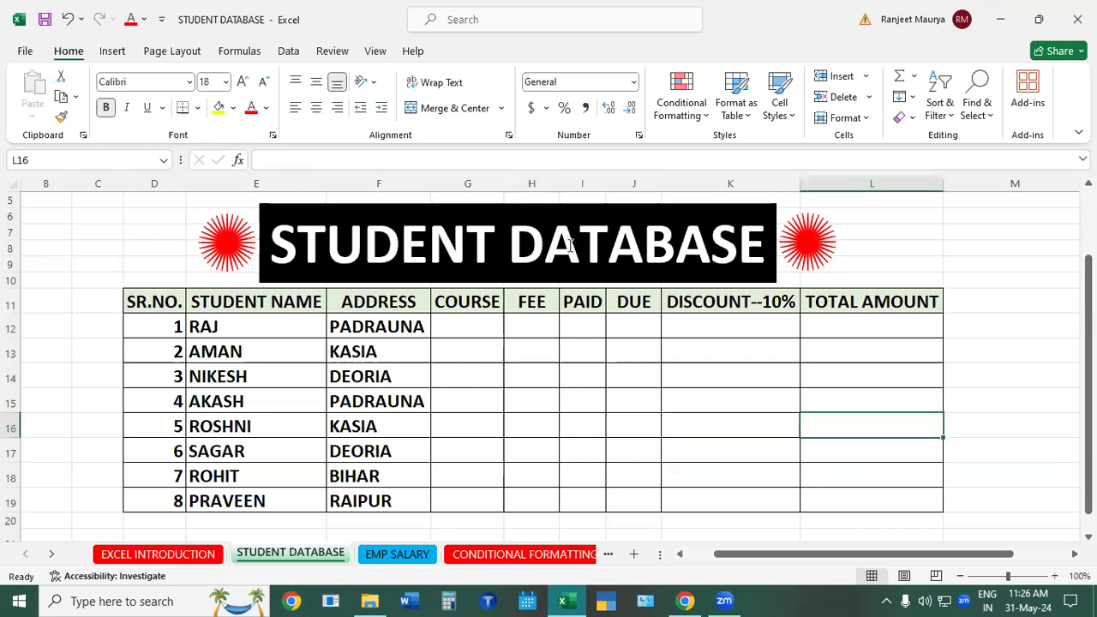
pyautogui.click(272, 240)
pyautogui.moveTo(273, 240); pyautogui.dragTo(767, 245)
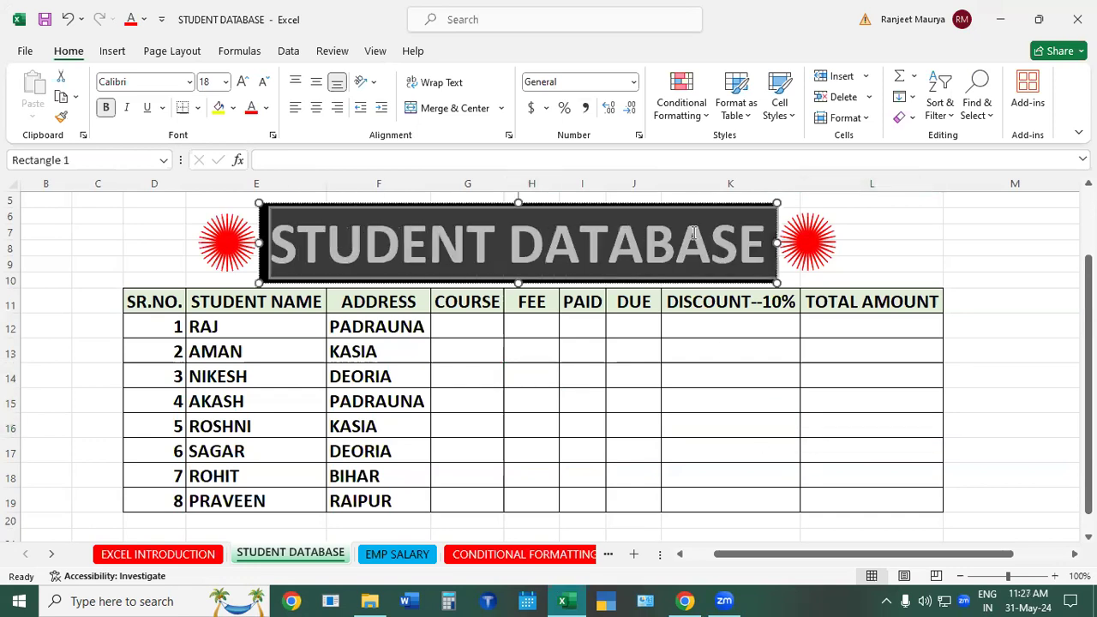
pyautogui.click(682, 401)
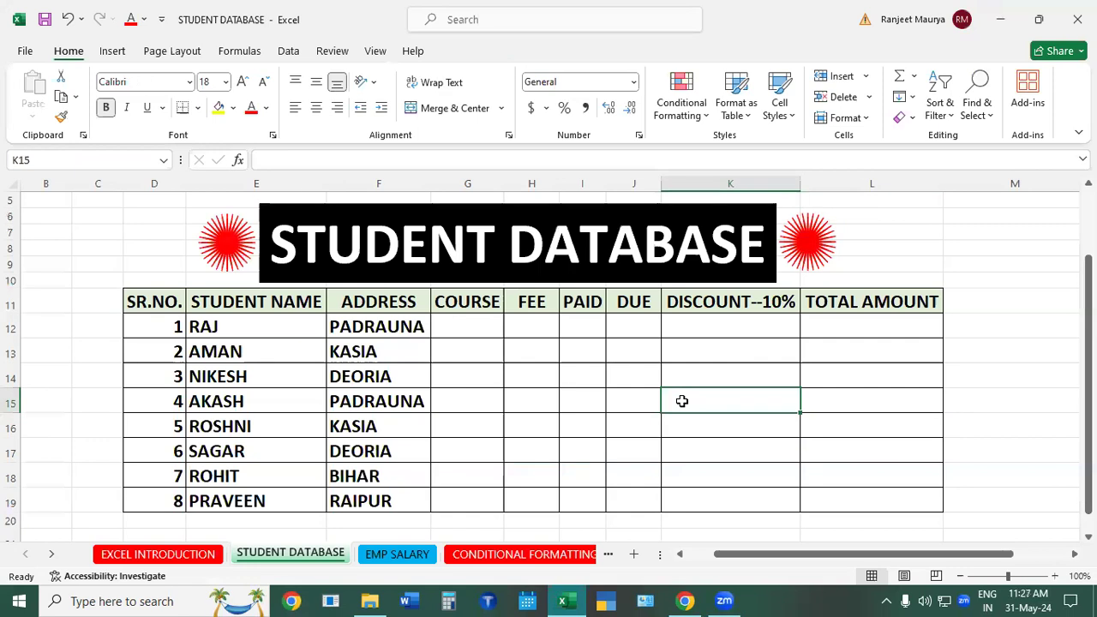
pyautogui.click(670, 343)
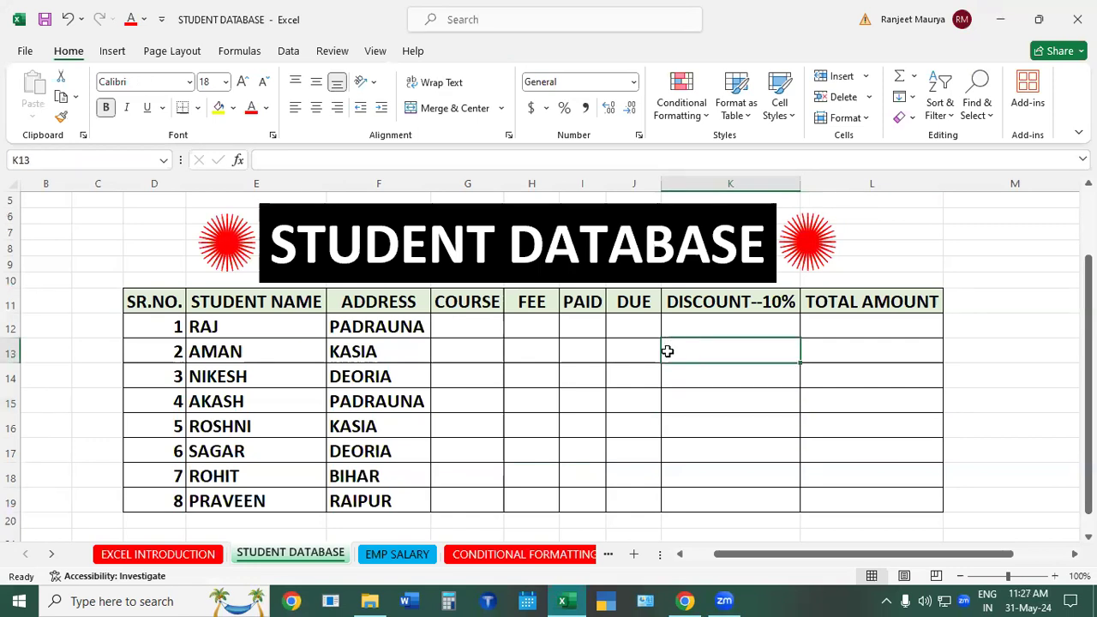
pyautogui.click(594, 385)
pyautogui.click(736, 376)
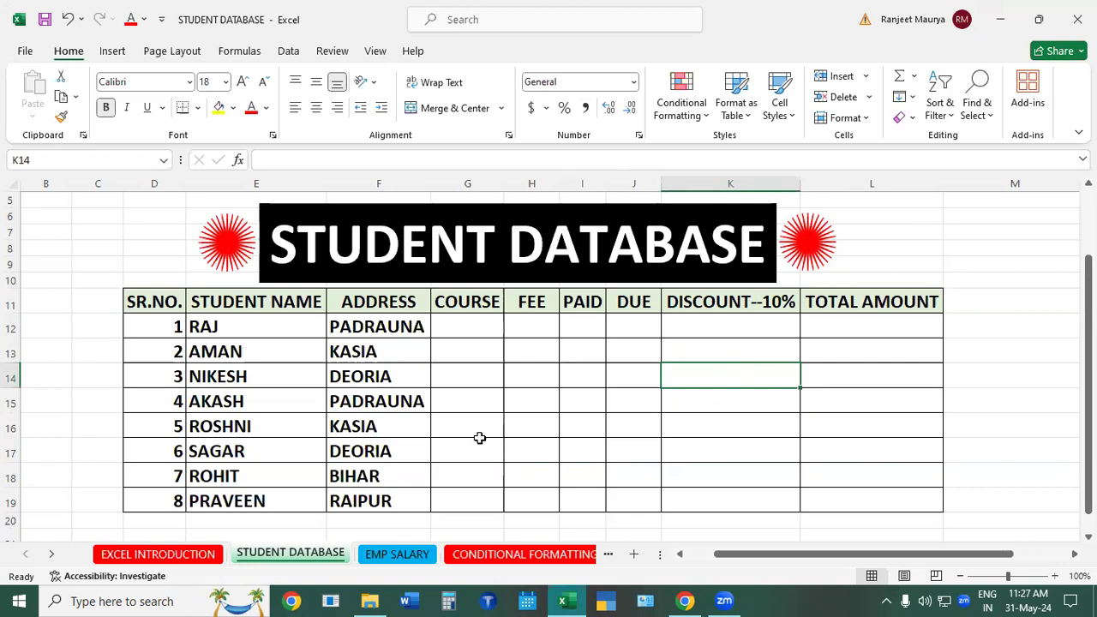
pyautogui.click(445, 433)
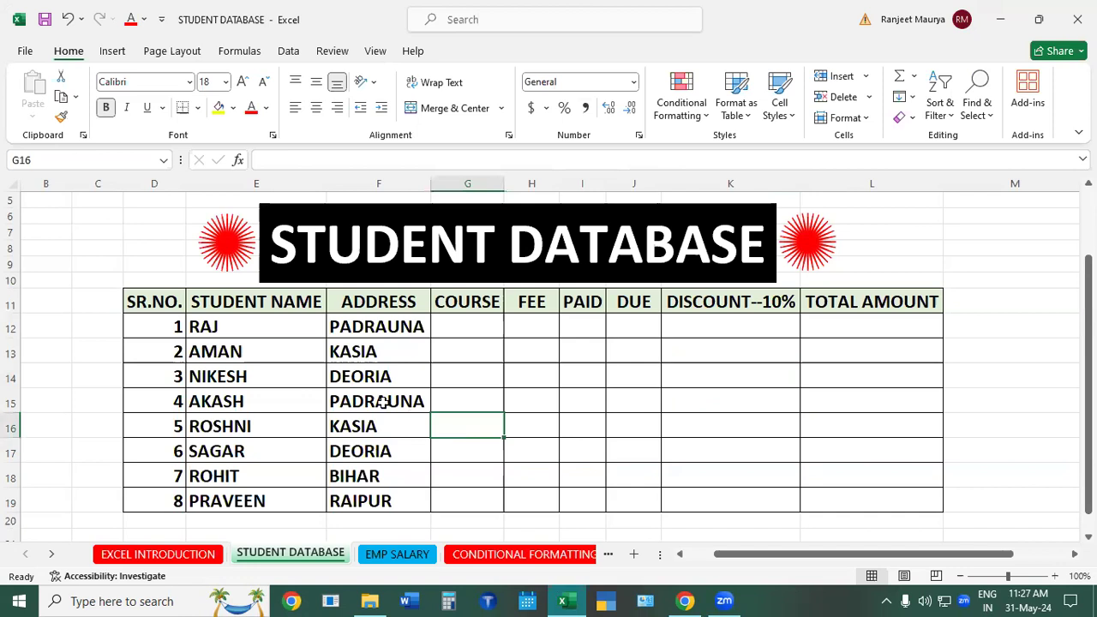
# Review the table's column headings one by one, from SR.NO. through TOTAL AMOUNT.
pyautogui.click(147, 297)
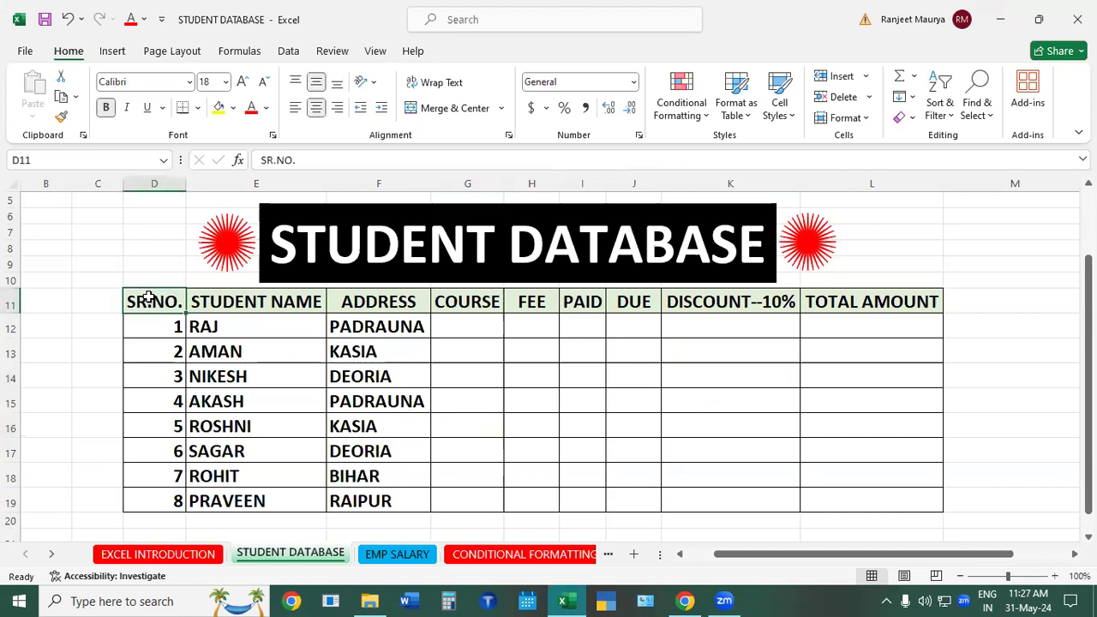
pyautogui.click(254, 311)
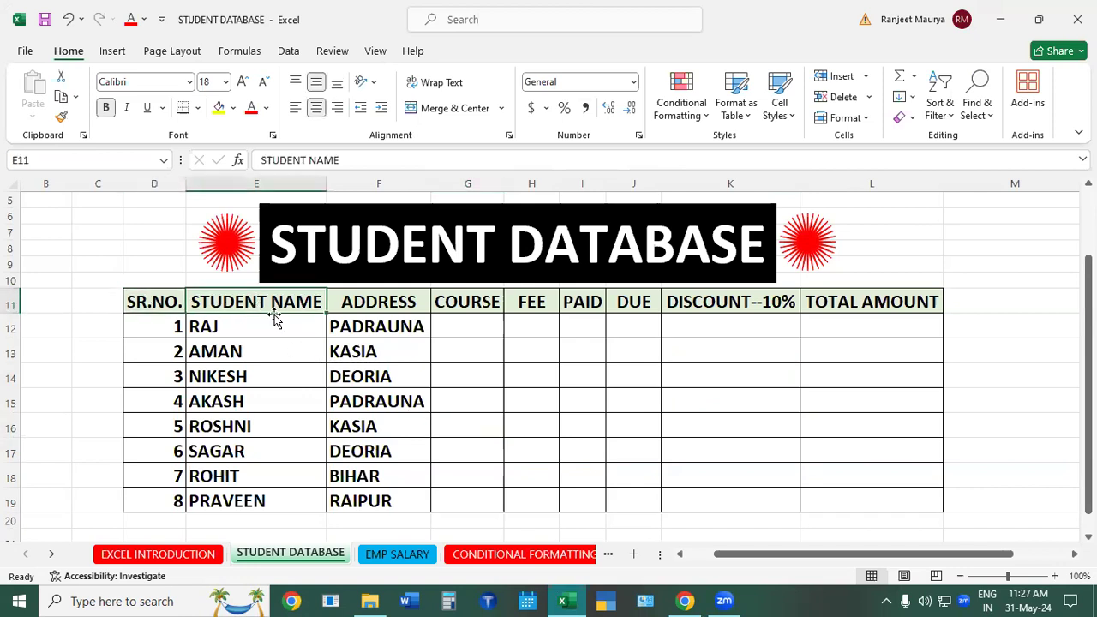
pyautogui.click(387, 297)
pyautogui.click(456, 298)
pyautogui.click(531, 302)
pyautogui.click(589, 302)
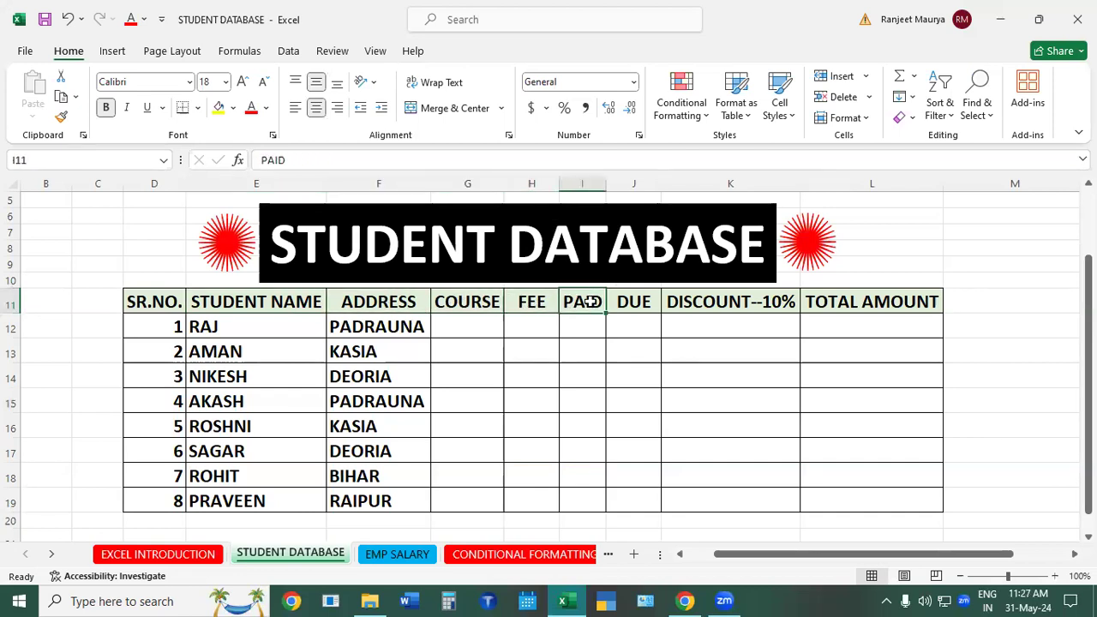
pyautogui.click(638, 302)
pyautogui.click(737, 301)
pyautogui.click(930, 306)
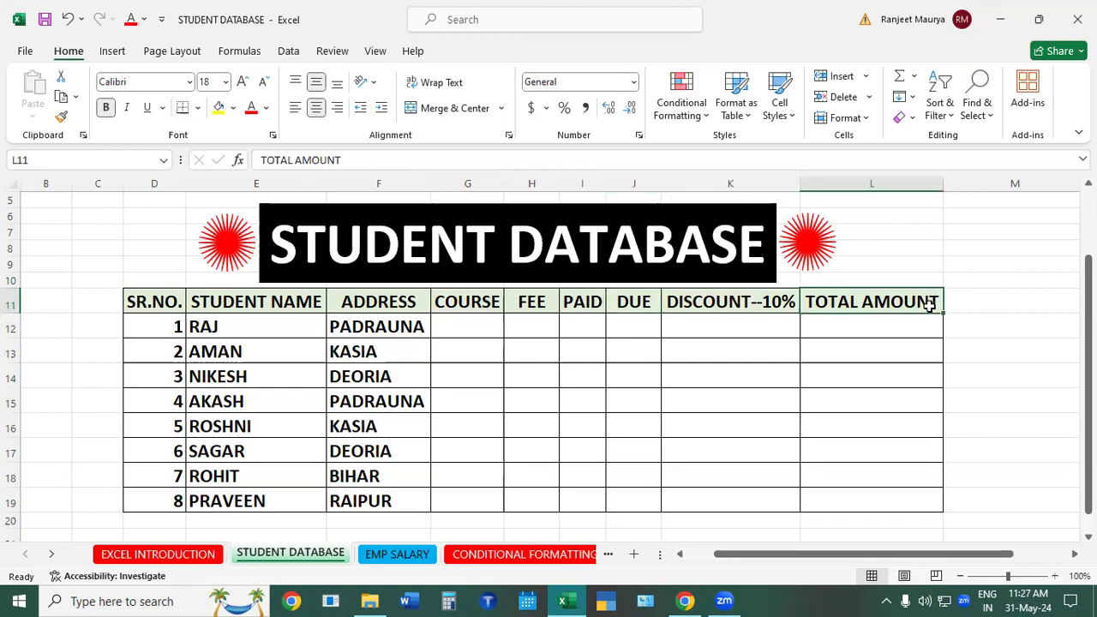
pyautogui.click(834, 406)
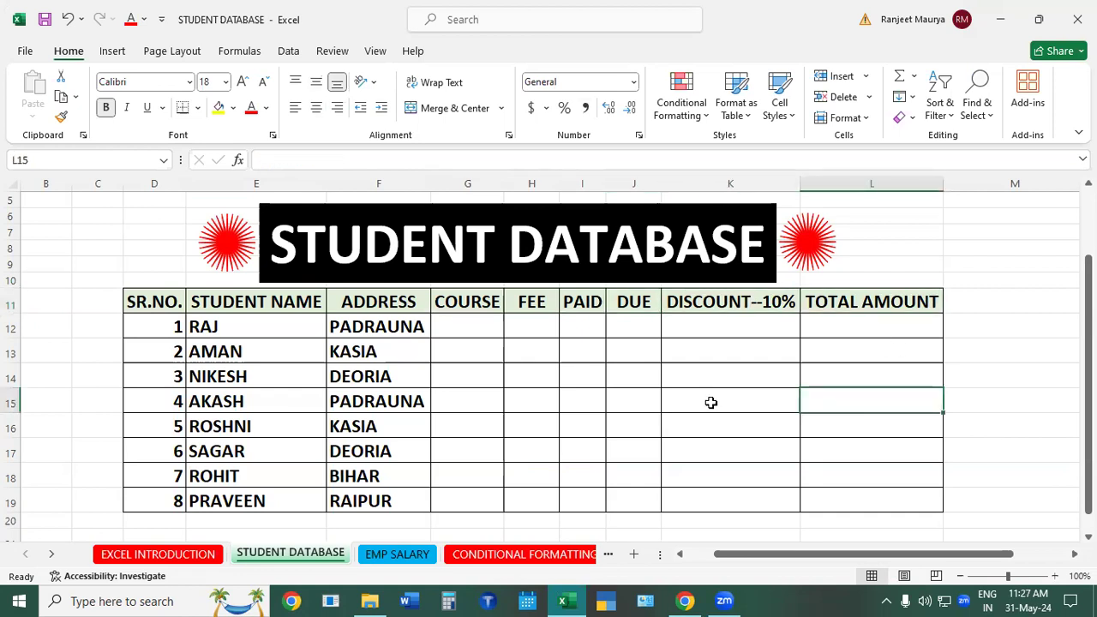
# Examine the existing entries in the STUDENT NAME and ADDRESS columns for all eight students.
pyautogui.click(275, 326)
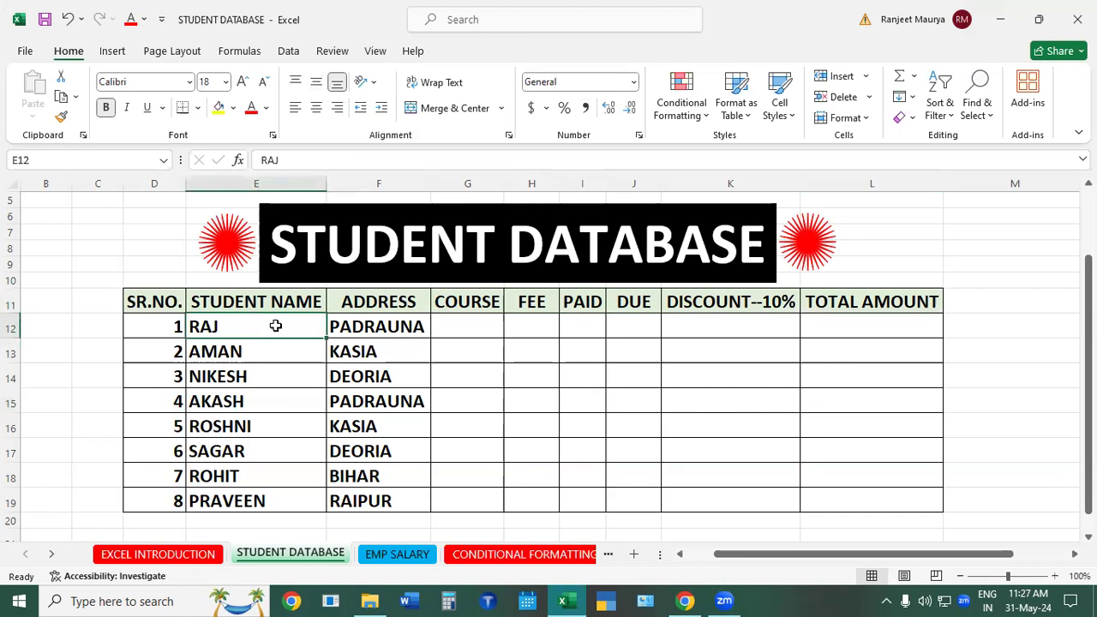
pyautogui.moveTo(275, 325); pyautogui.dragTo(267, 499)
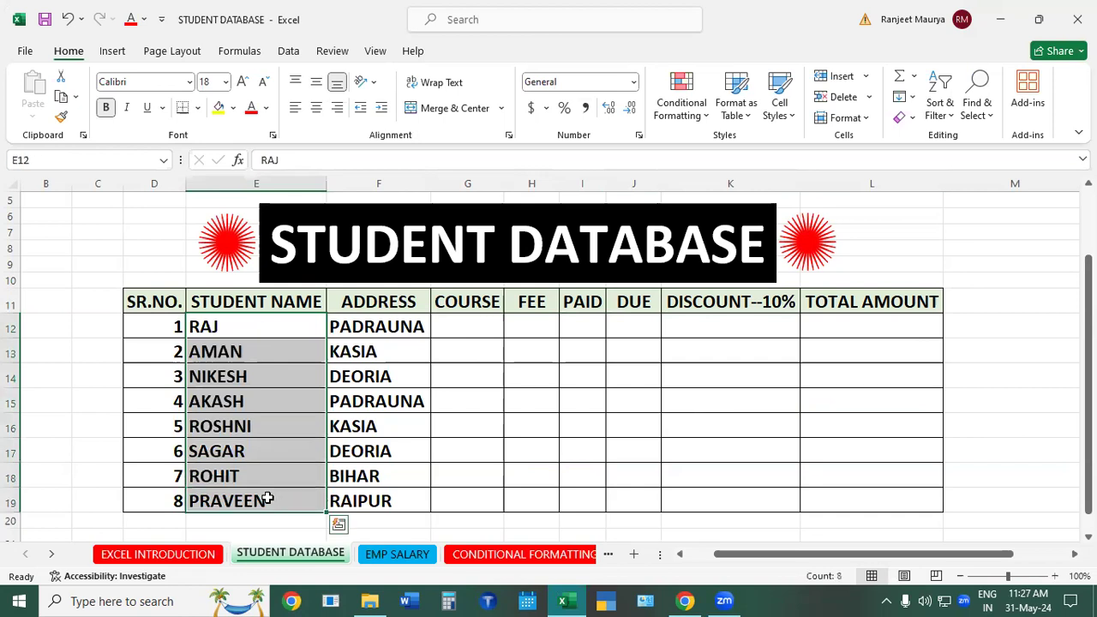
pyautogui.moveTo(368, 327); pyautogui.dragTo(347, 507)
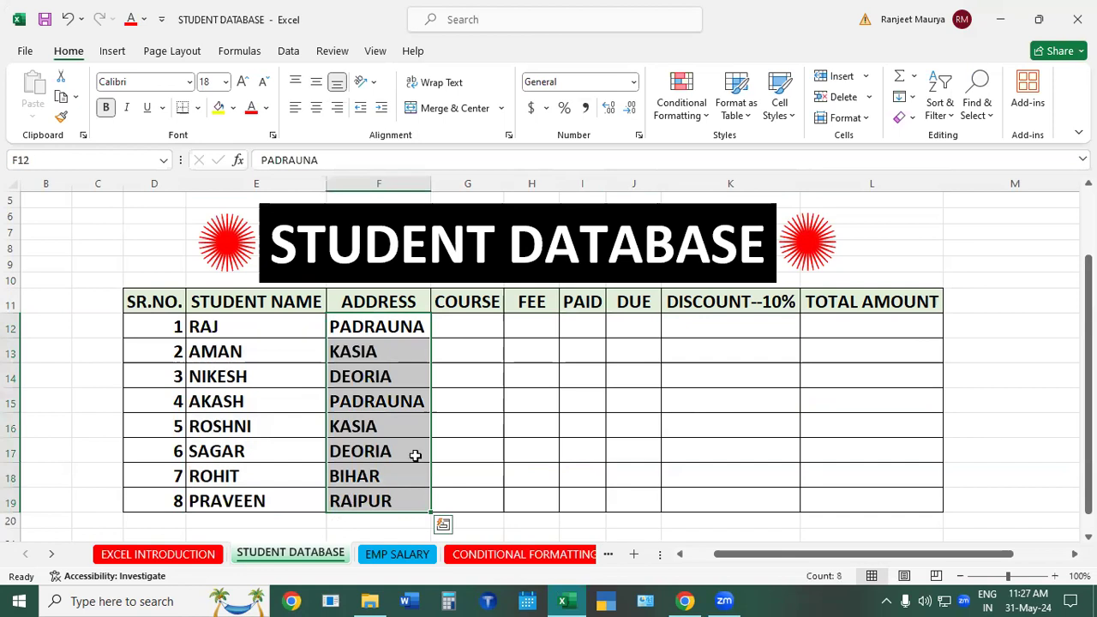
pyautogui.click(529, 392)
pyautogui.click(284, 328)
pyautogui.click(283, 359)
pyautogui.moveTo(283, 359); pyautogui.dragTo(341, 394)
pyautogui.click(375, 470)
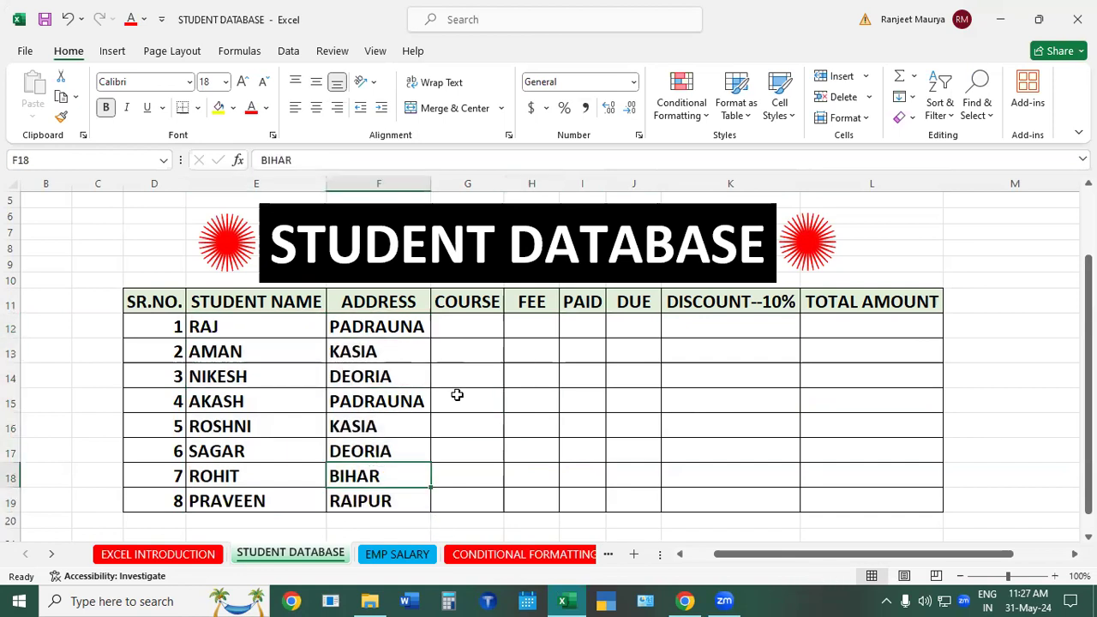
# Fill in the COURSE column for students 1 to 4 with DCA, ADCA, ADFA and CCC.
pyautogui.click(458, 329)
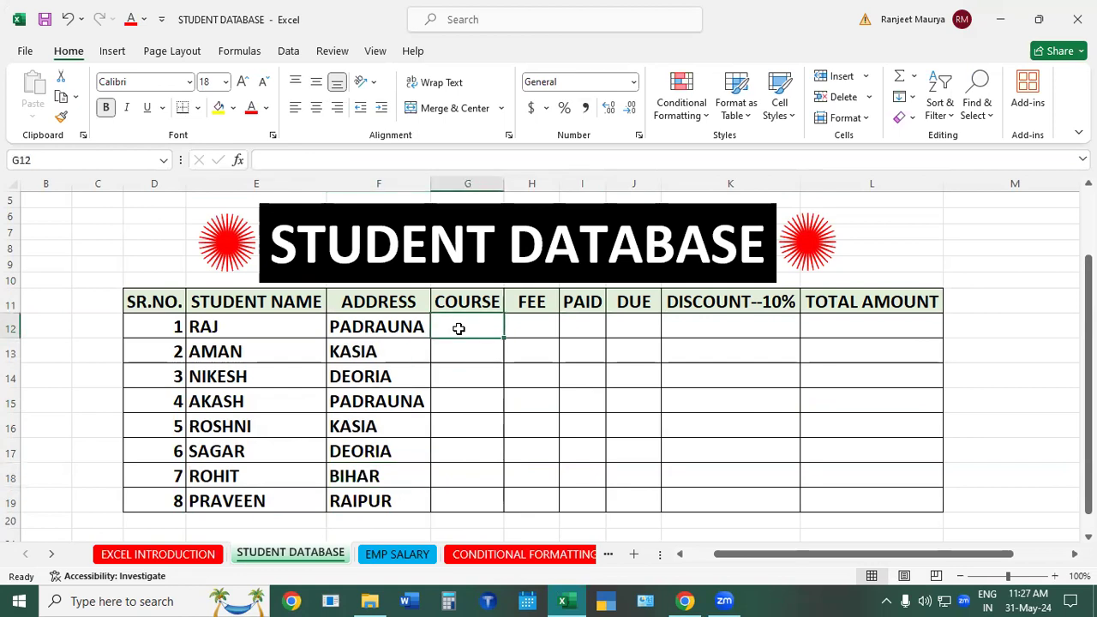
pyautogui.write('DCA')
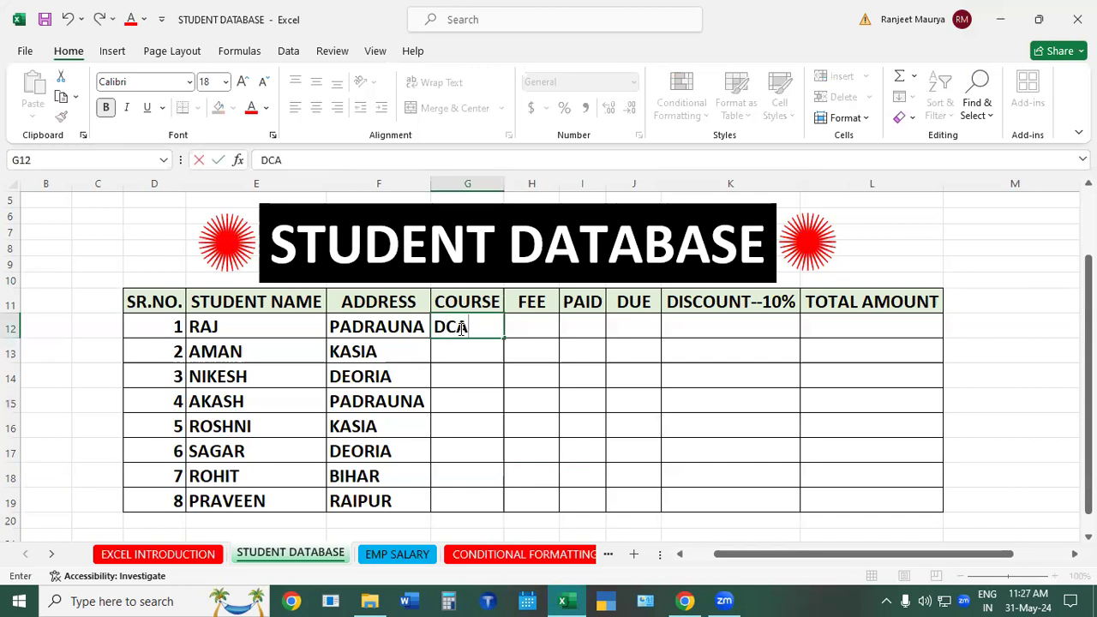
pyautogui.click(457, 358)
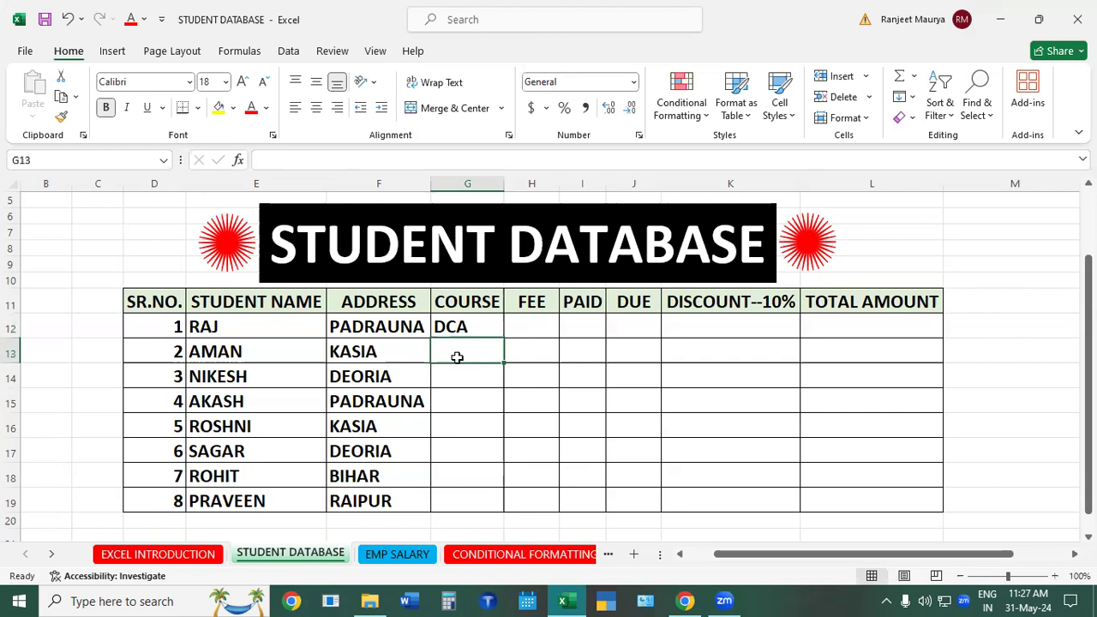
pyautogui.write('ADCA')
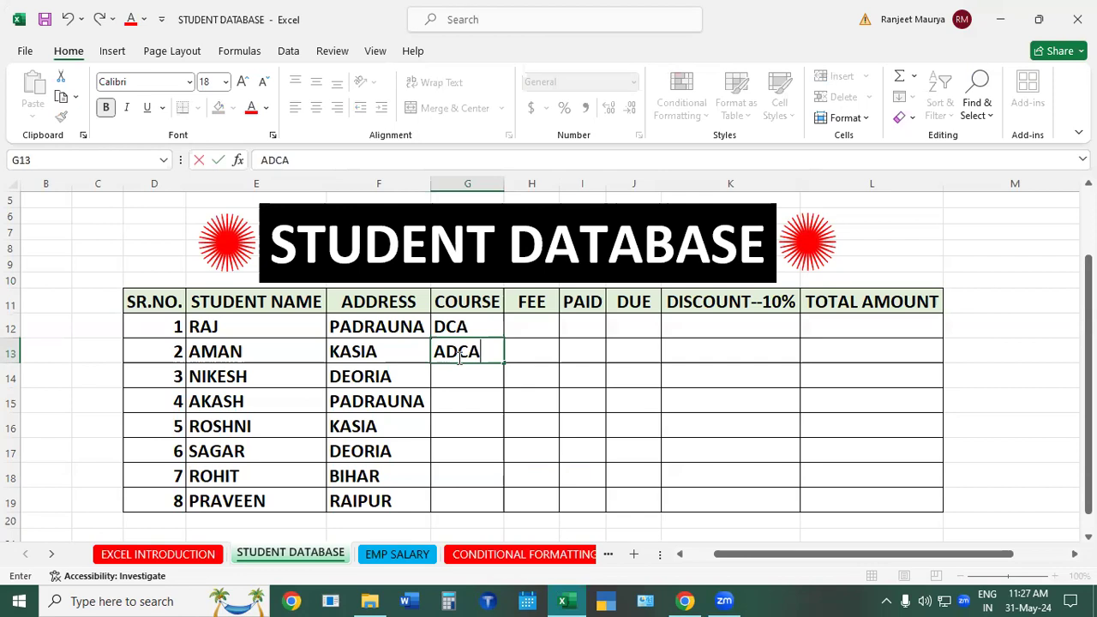
pyautogui.click(448, 378)
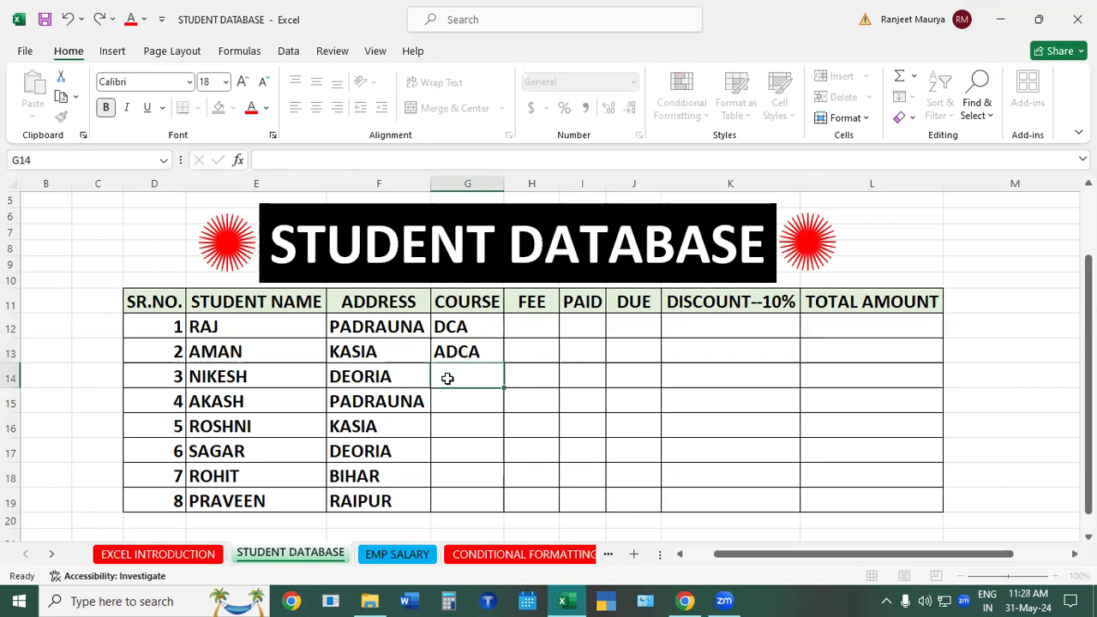
pyautogui.write('ADFA')
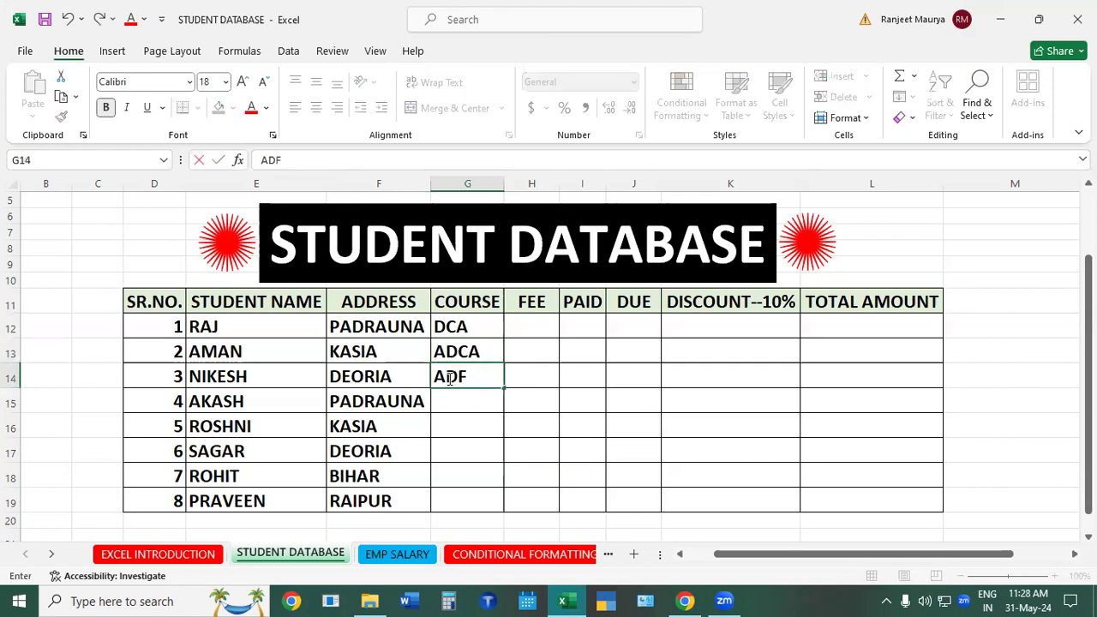
pyautogui.click(453, 405)
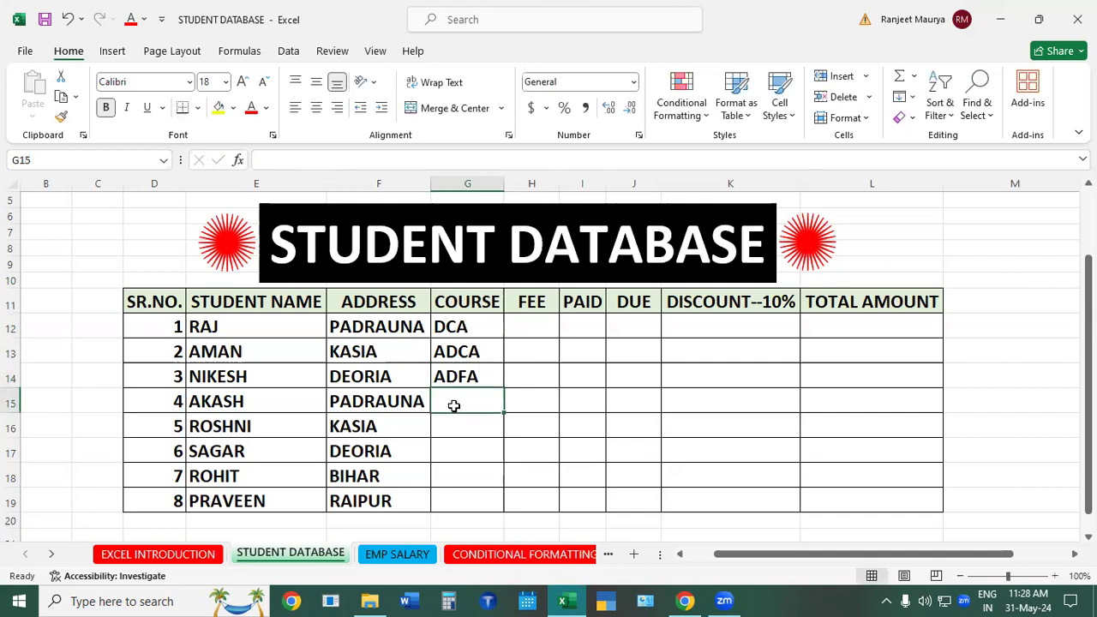
pyautogui.write('CCC')
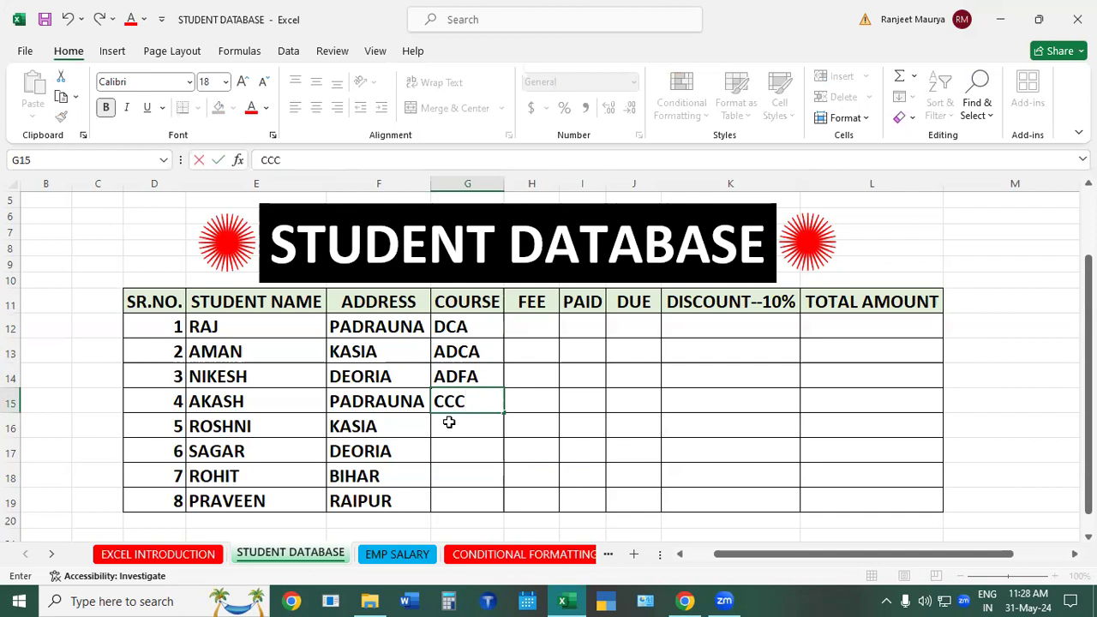
# Fill in the COURSE column for students 5 to 8 with OM, OJT, TALLY+GST and DFA.
pyautogui.click(449, 422)
pyautogui.write('OM')
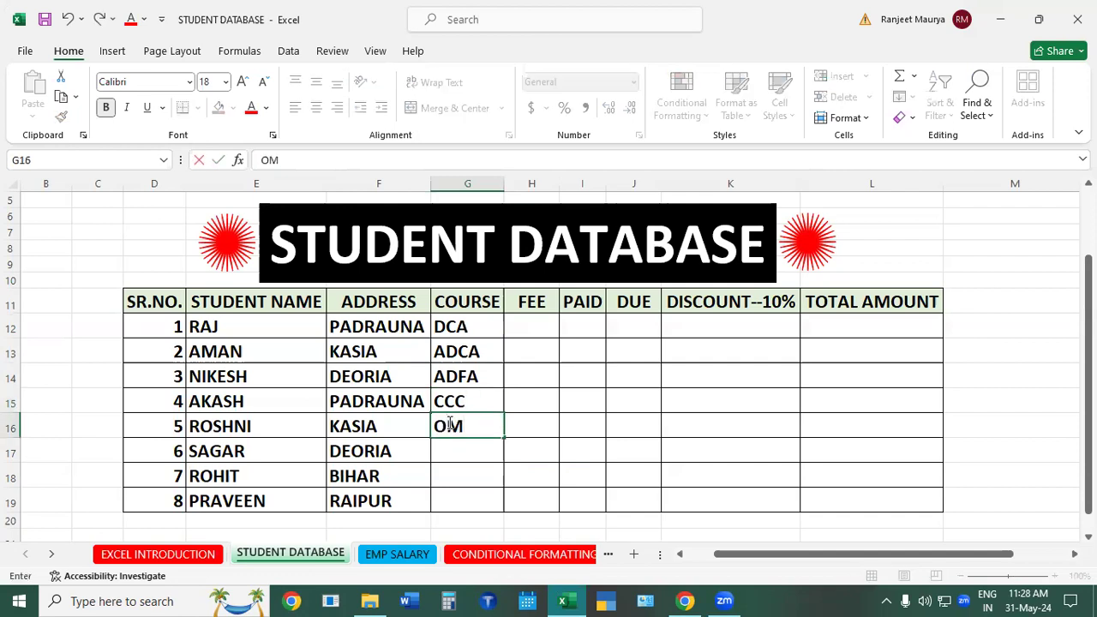
pyautogui.click(451, 444)
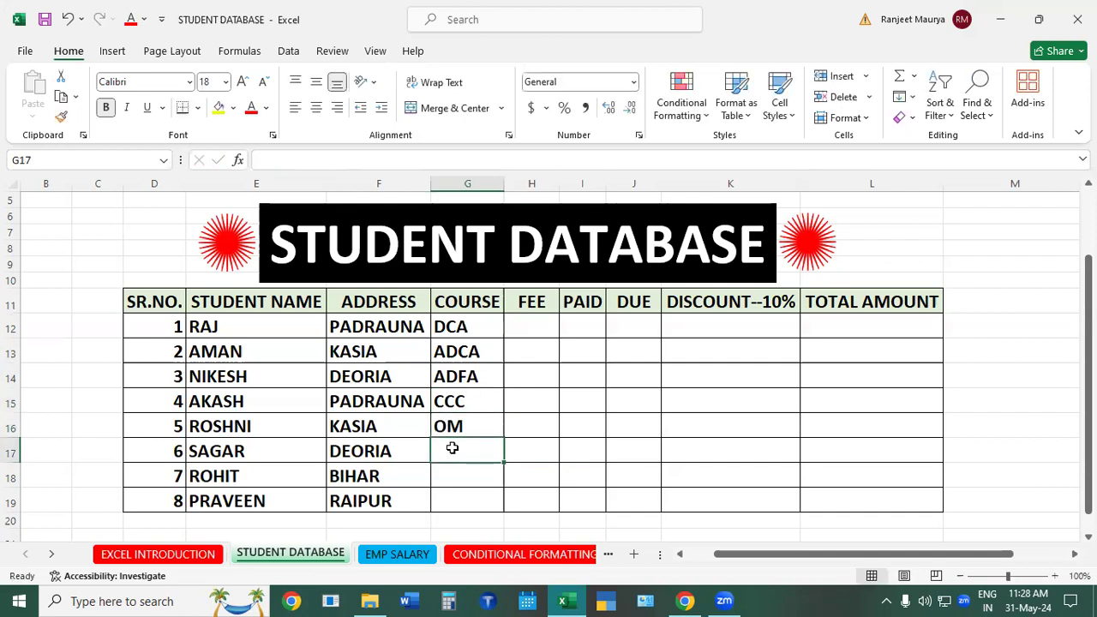
pyautogui.write('OJT')
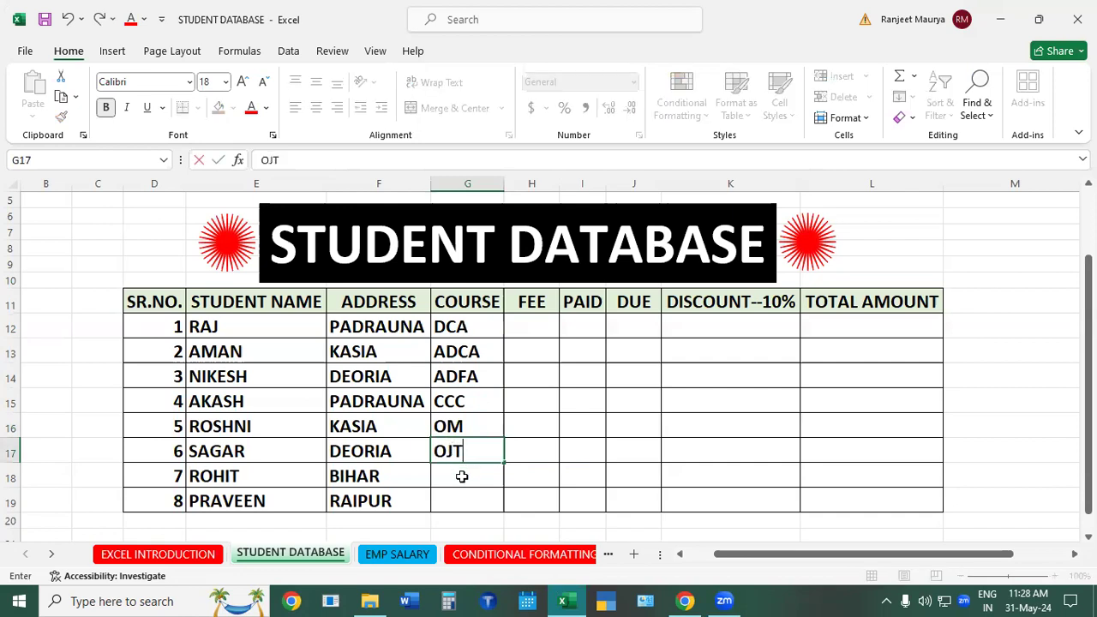
pyautogui.click(461, 477)
pyautogui.write('TALLY')
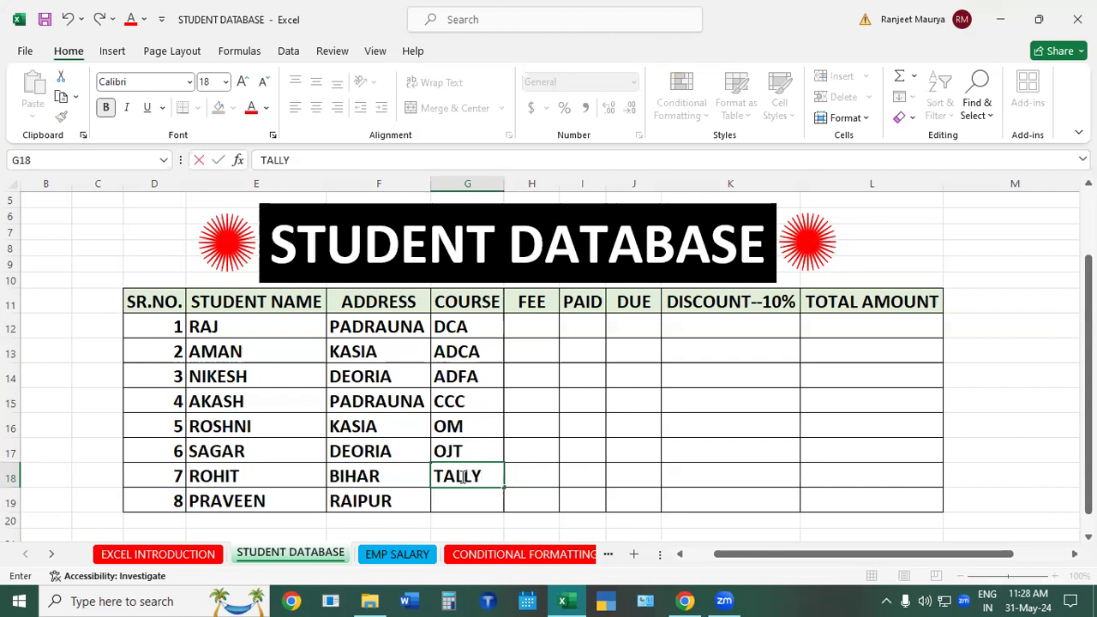
pyautogui.write('+GST')
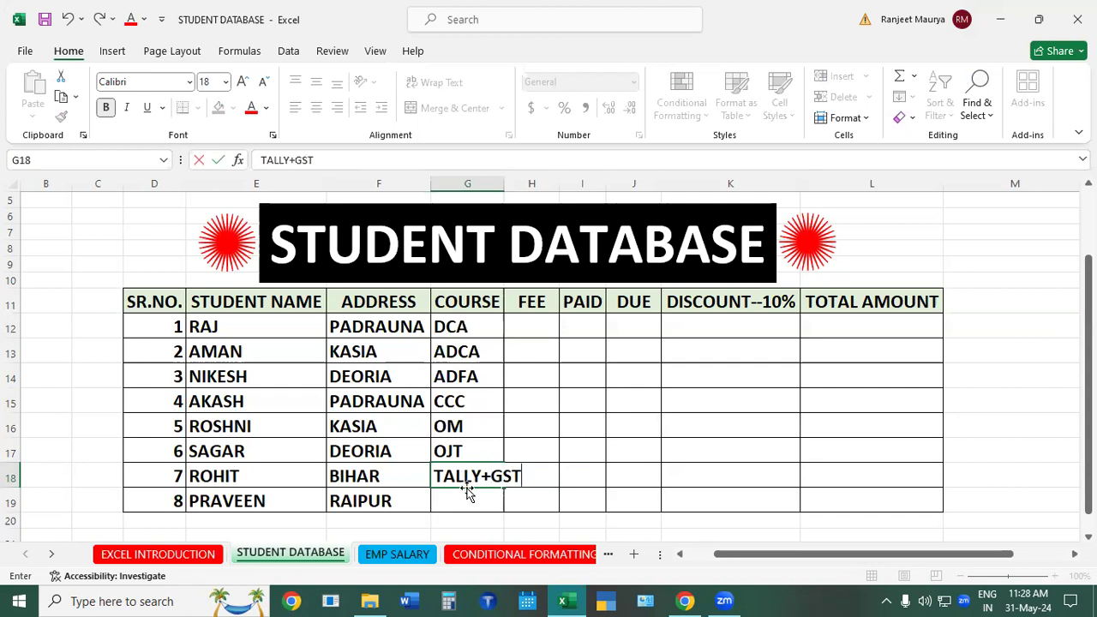
pyautogui.click(467, 500)
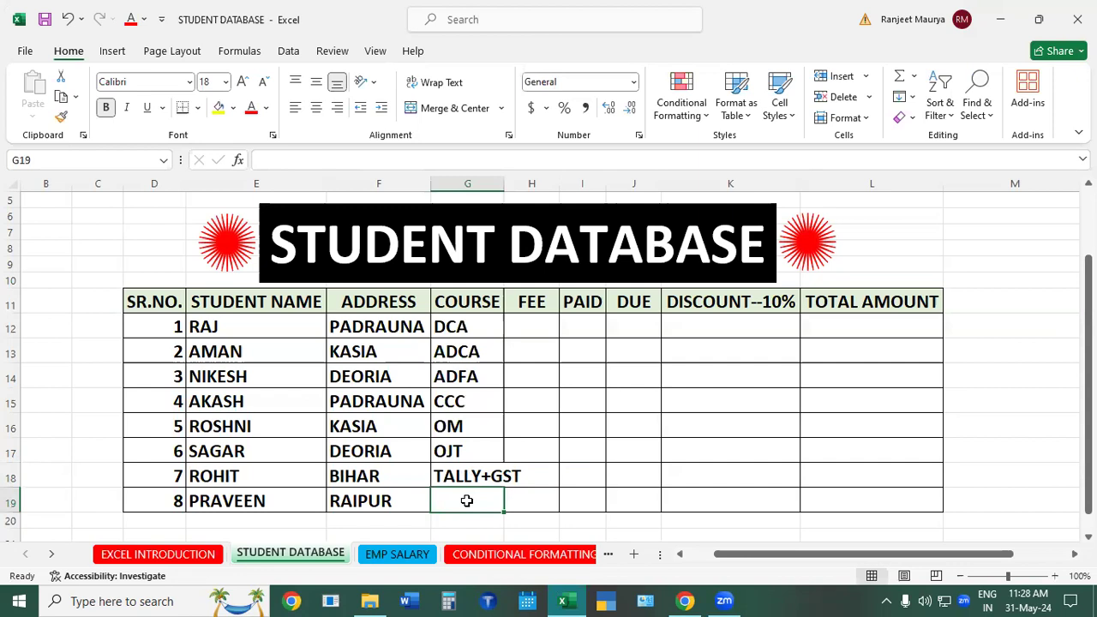
pyautogui.write('DFA')
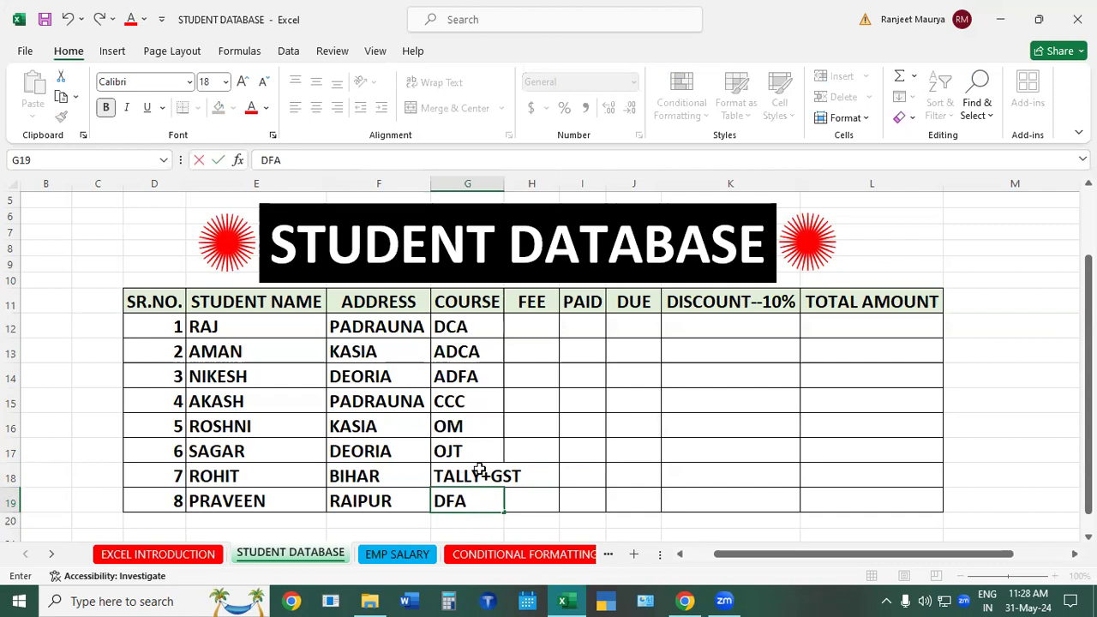
# Auto-fit the width of the COURSE column to its longest entry.
pyautogui.click(486, 324)
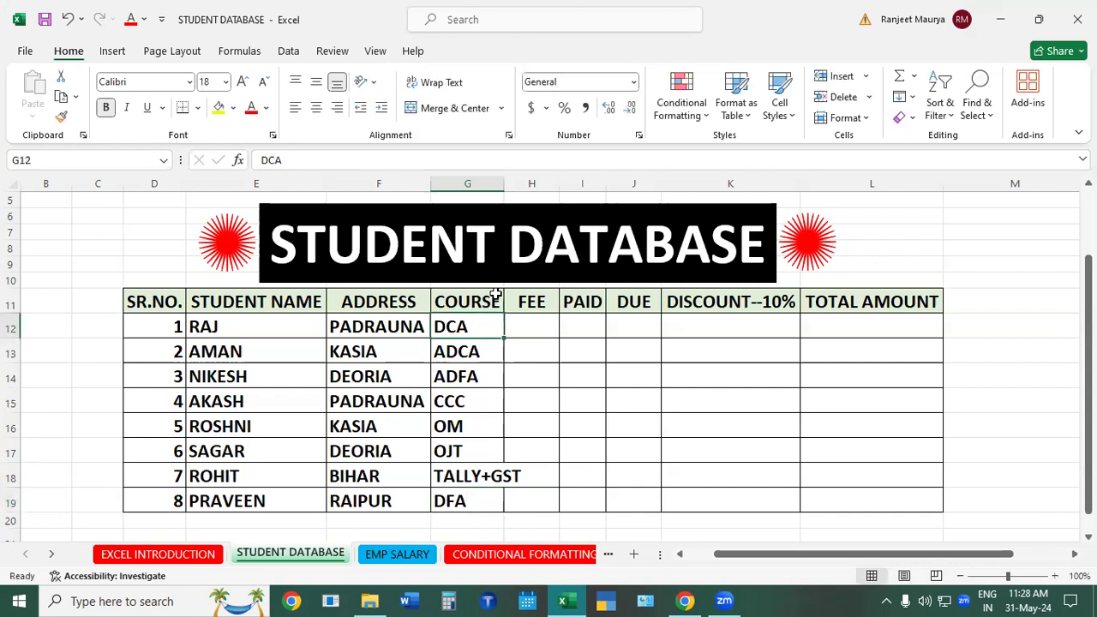
pyautogui.doubleClick(503, 183)
pyautogui.click(611, 372)
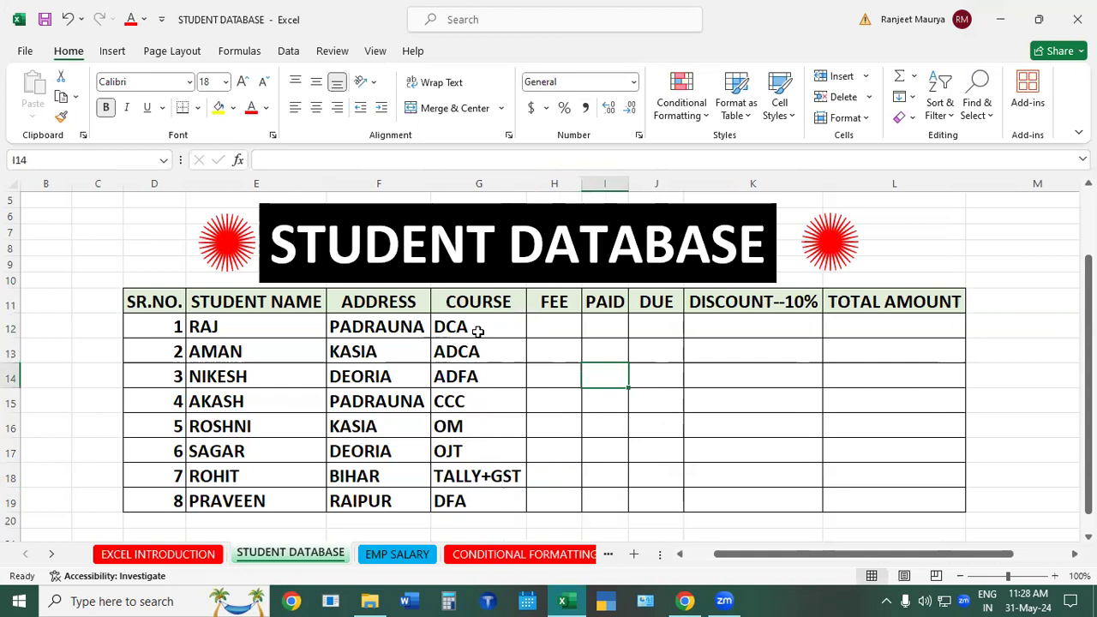
# Fill in the FEE column for students 1 to 4 with 13500, 15000, 15000 and 5000.
pyautogui.click(543, 331)
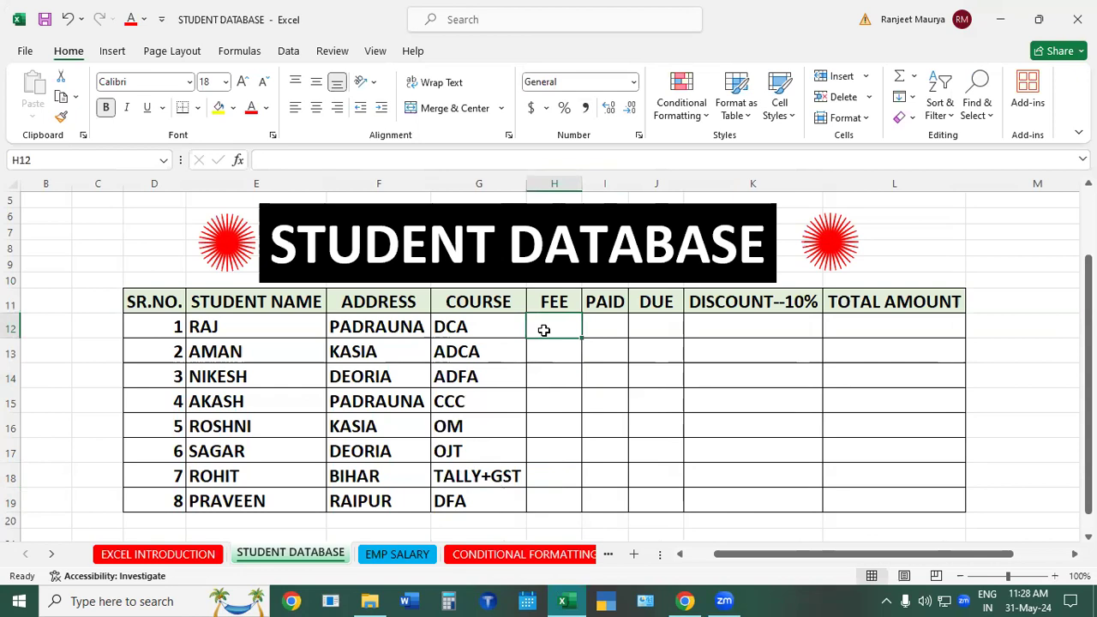
pyautogui.write('13500')
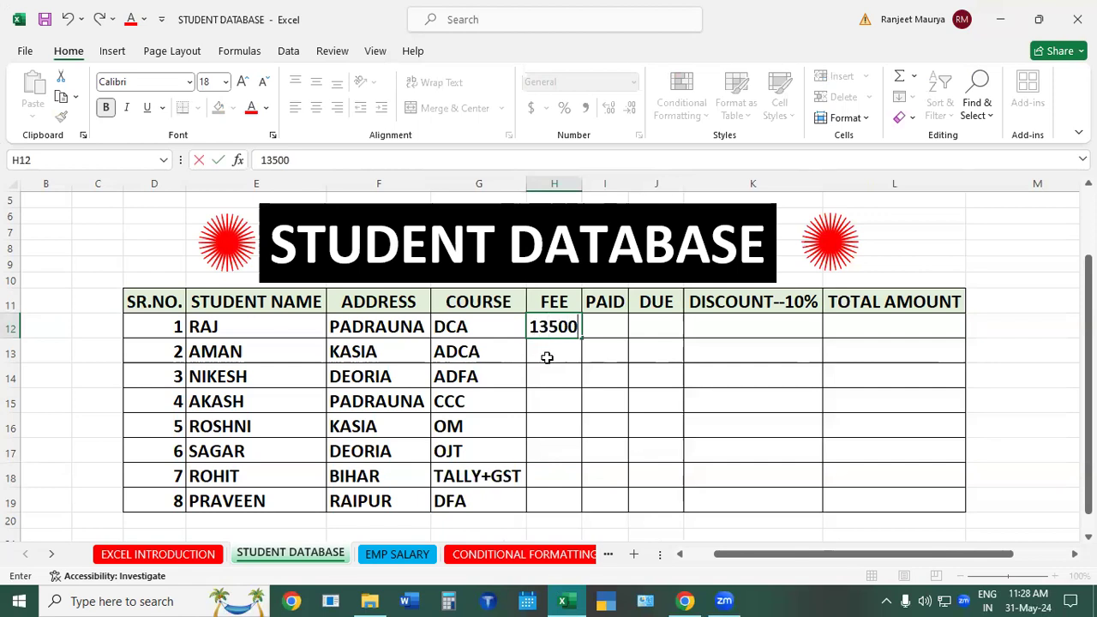
pyautogui.click(547, 357)
pyautogui.write('15000')
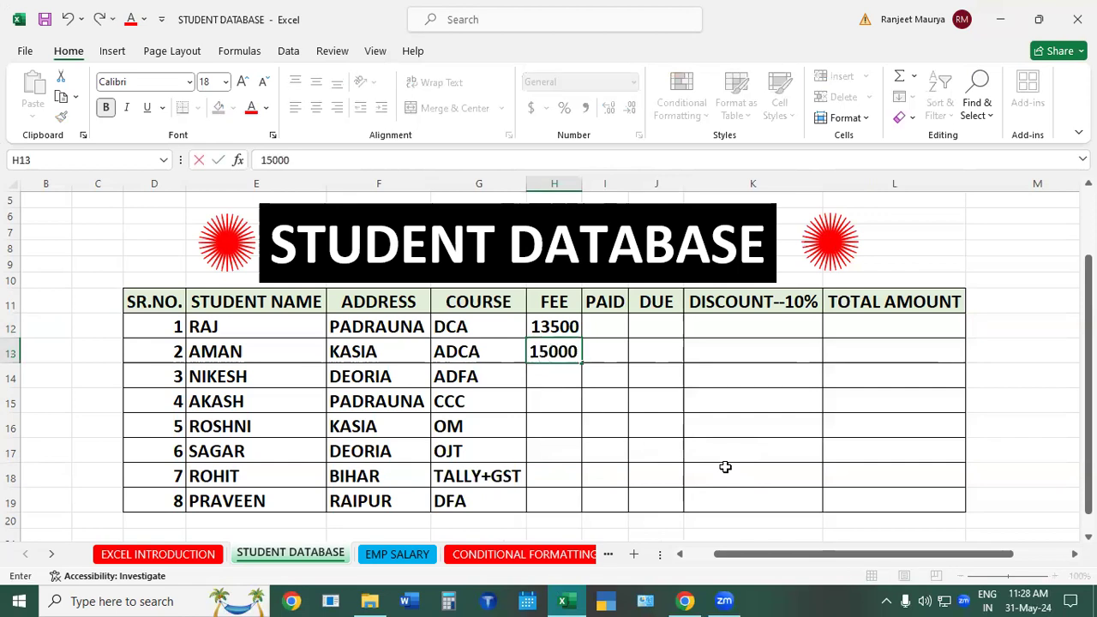
pyautogui.click(560, 372)
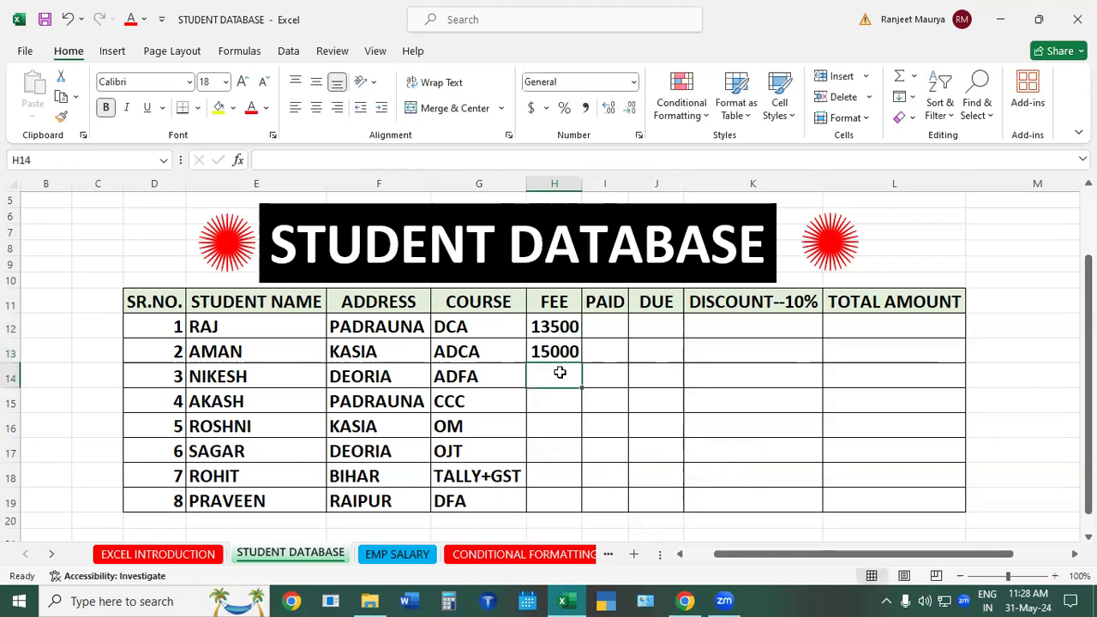
pyautogui.write('15000')
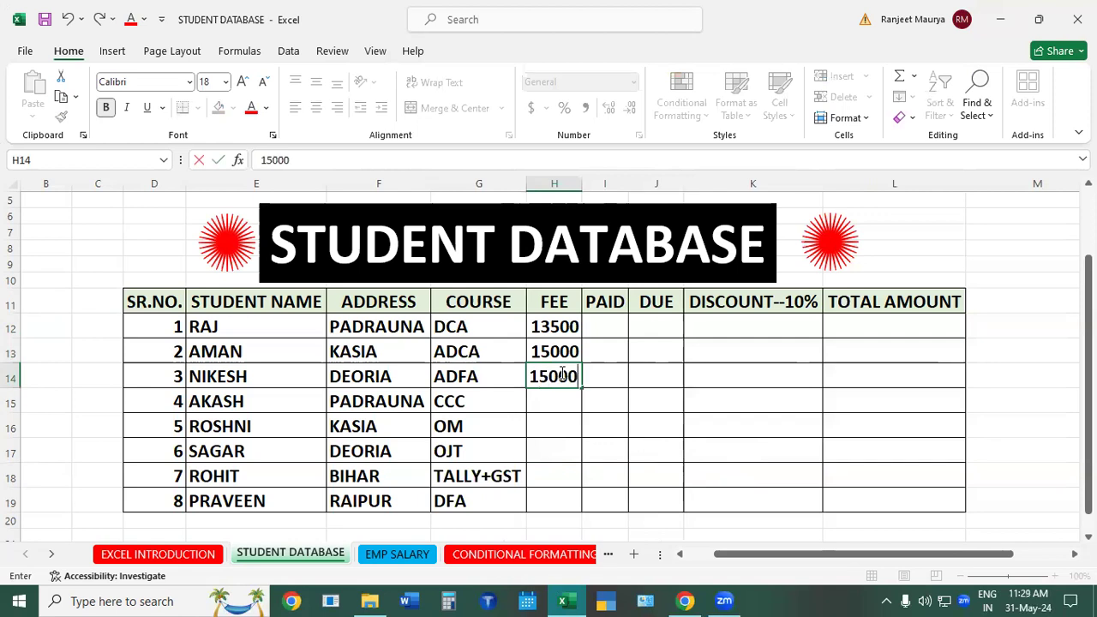
pyautogui.click(558, 405)
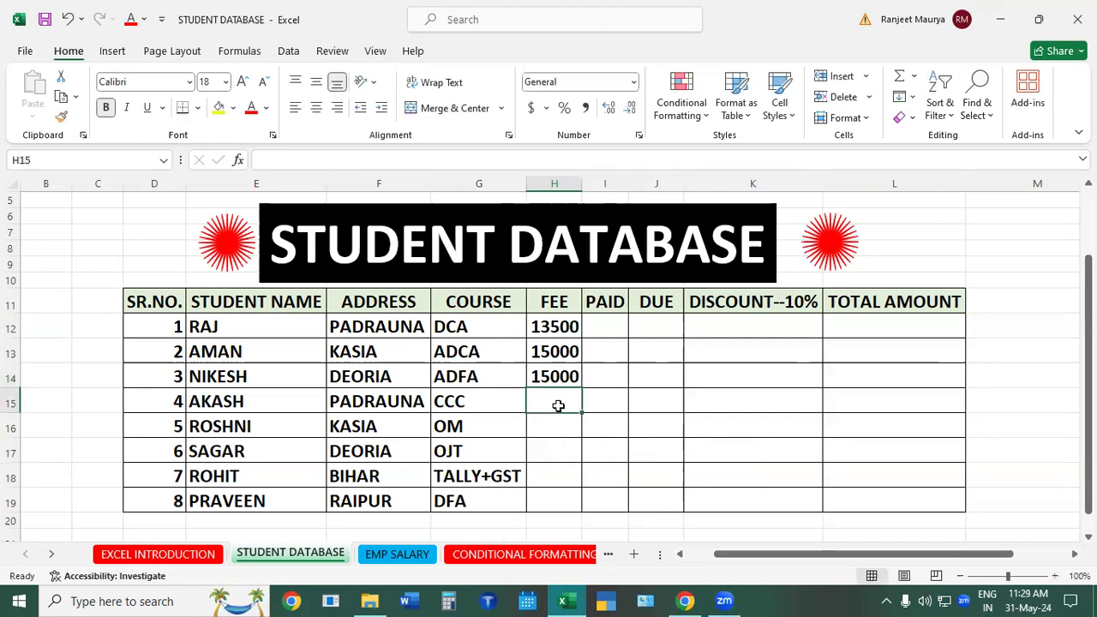
pyautogui.write('5000')
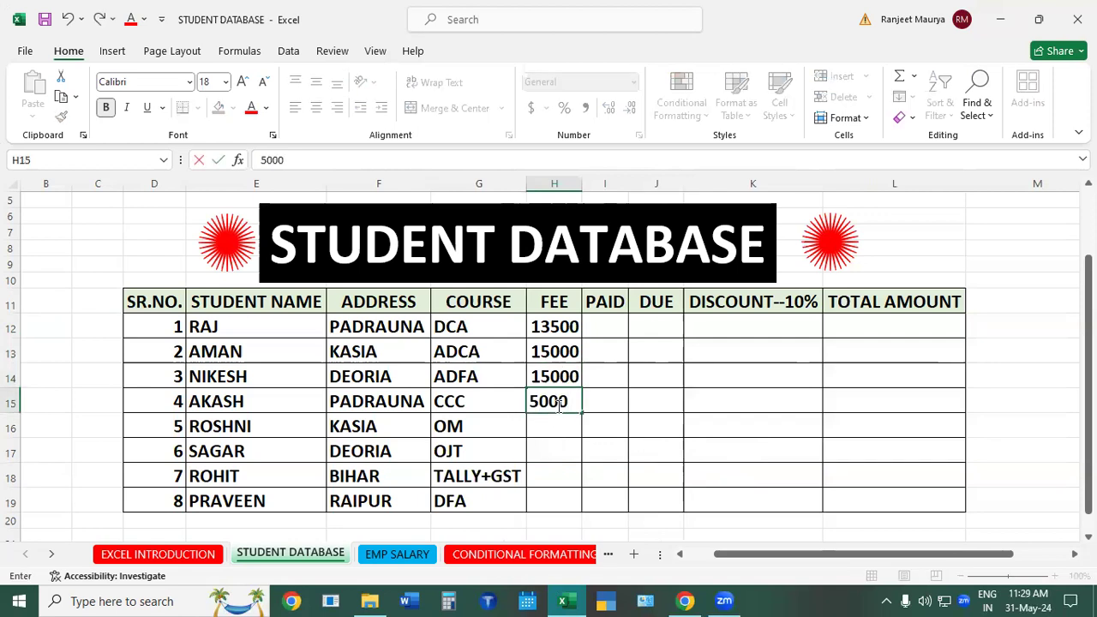
# Fill in the FEE column for students 5 to 8 with 4500, 7500, 8000 and 9000.
pyautogui.click(548, 421)
pyautogui.write('4500')
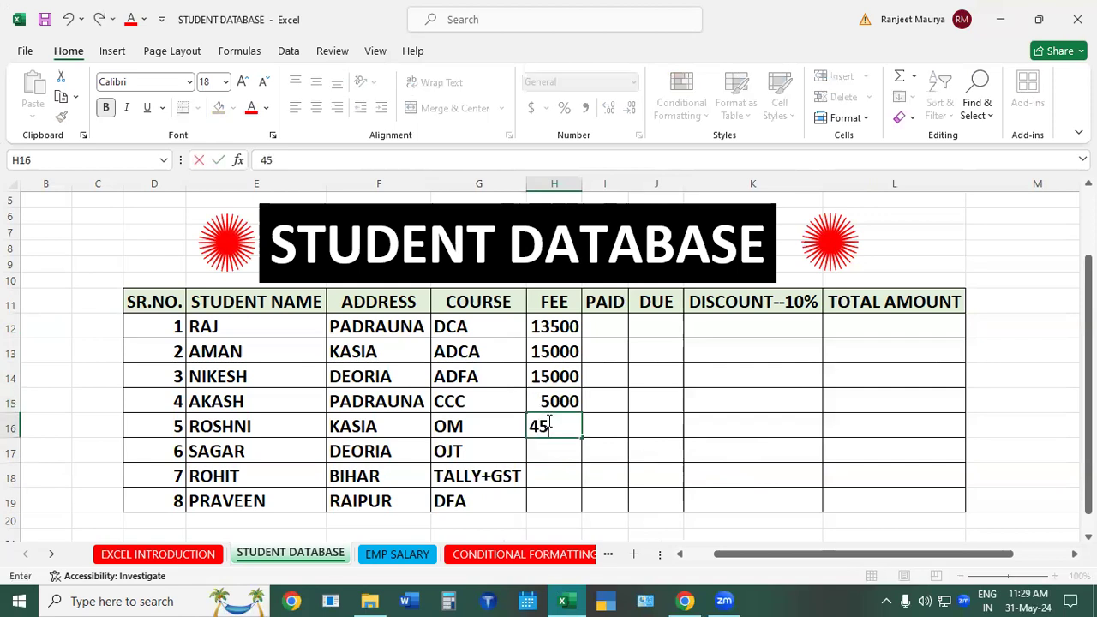
pyautogui.click(543, 456)
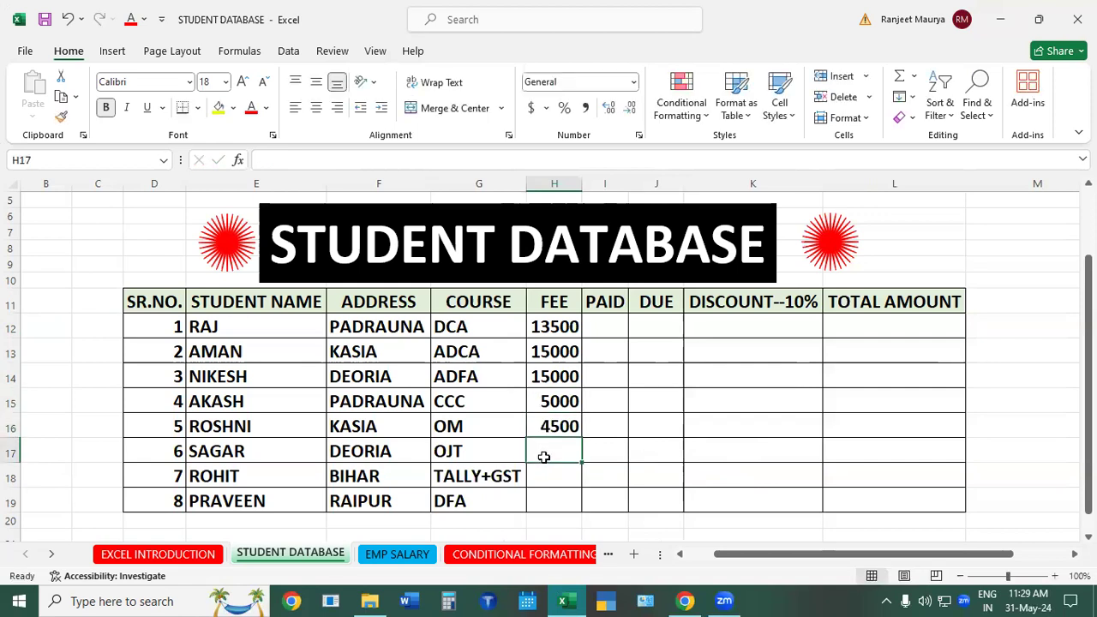
pyautogui.write('7500')
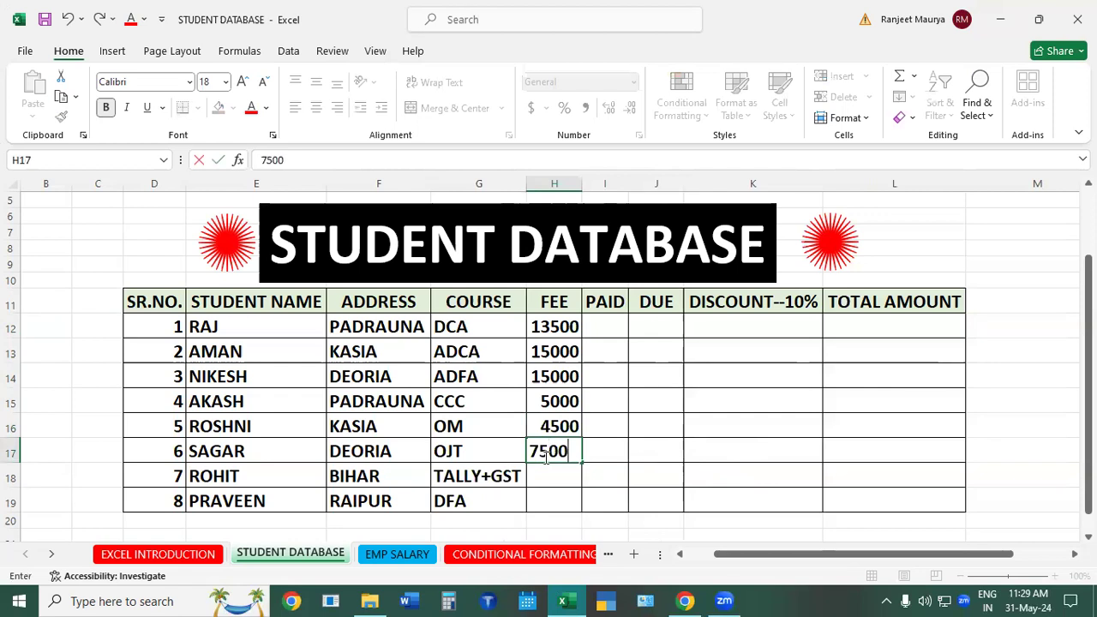
pyautogui.click(548, 480)
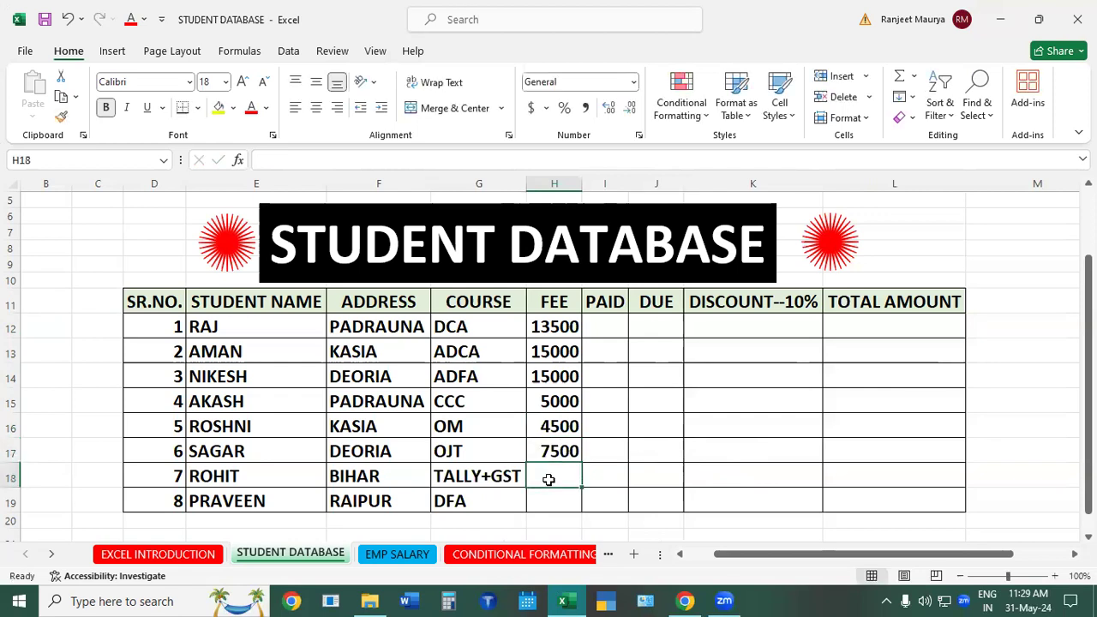
pyautogui.write('8000')
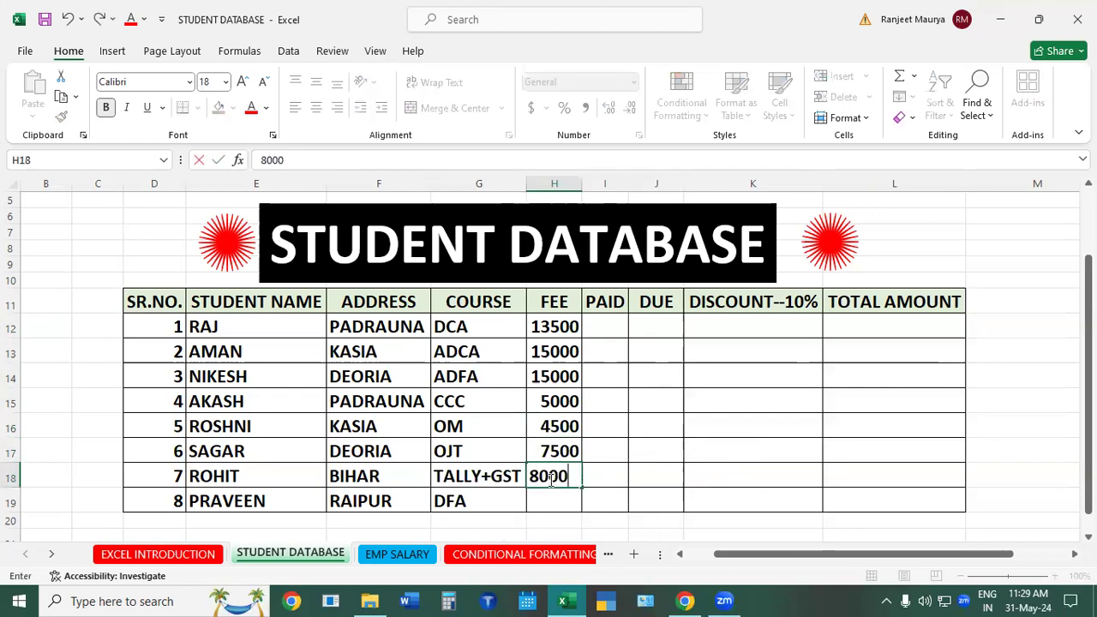
pyautogui.click(550, 507)
pyautogui.write('9000')
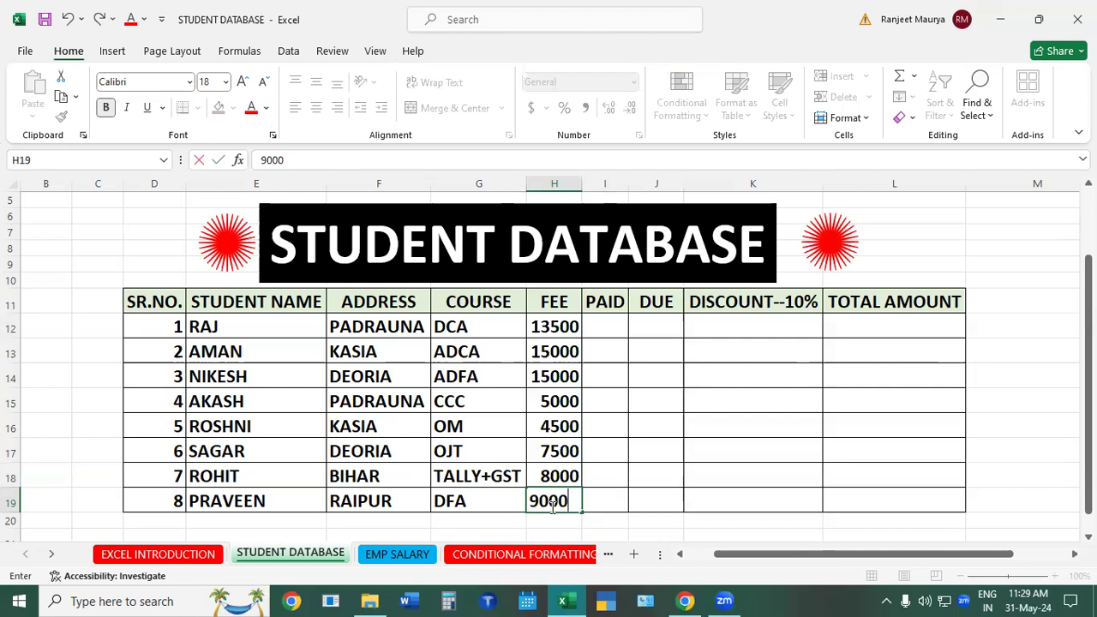
pyautogui.click(663, 417)
pyautogui.click(618, 330)
pyautogui.click(825, 377)
pyautogui.click(760, 303)
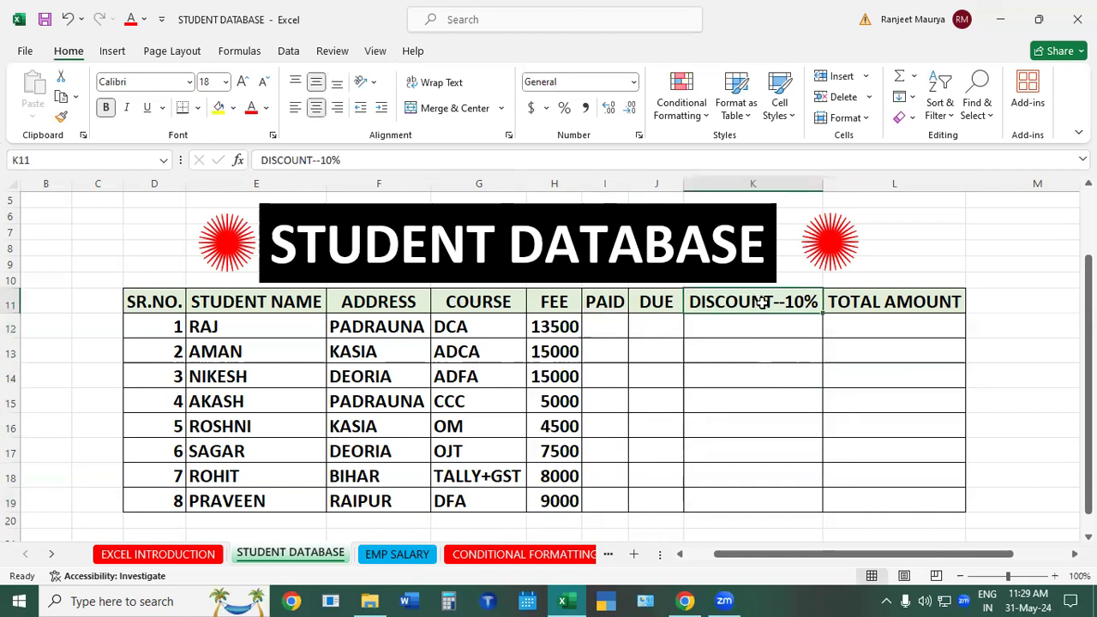
# Fill in the PAID column for students 1 to 4 with 1500, 500, 1000 and 400.
pyautogui.click(615, 328)
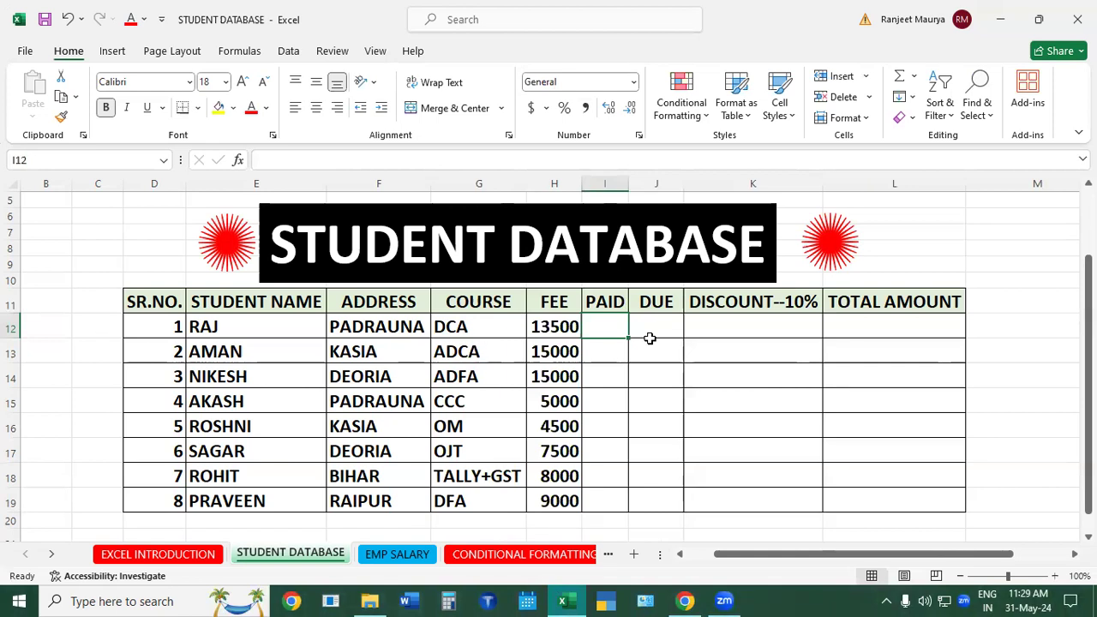
pyautogui.write('1500')
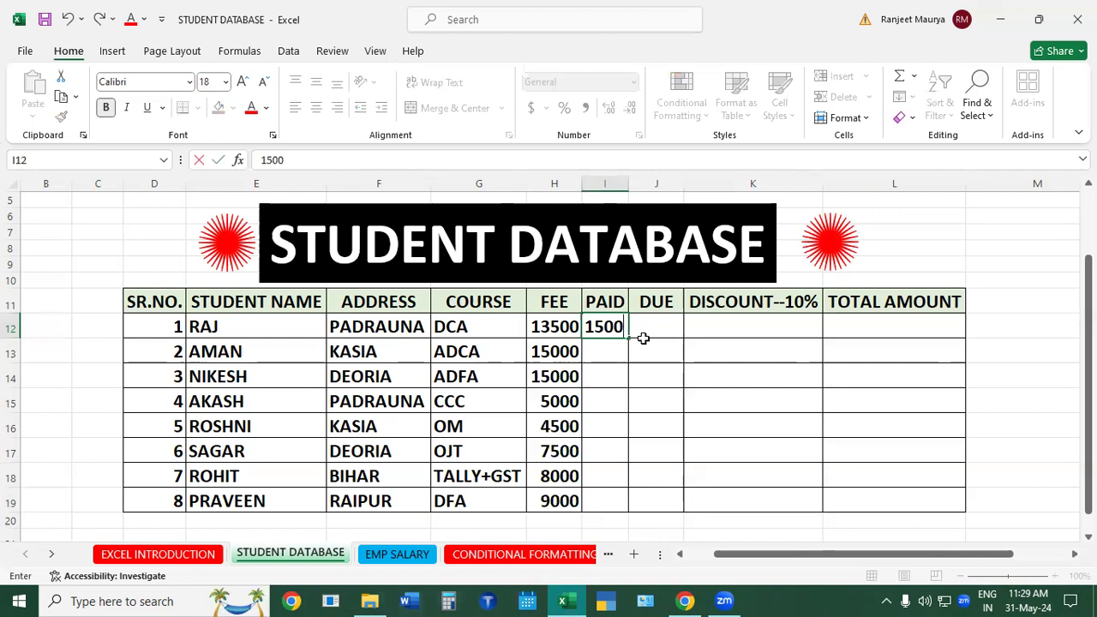
pyautogui.click(606, 356)
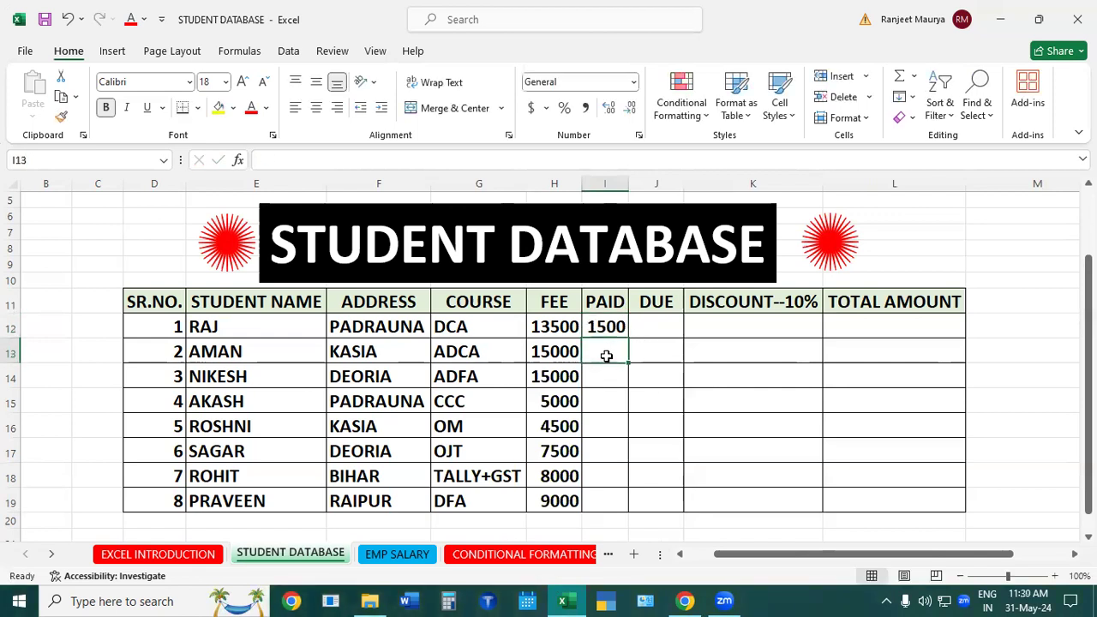
pyautogui.write('500')
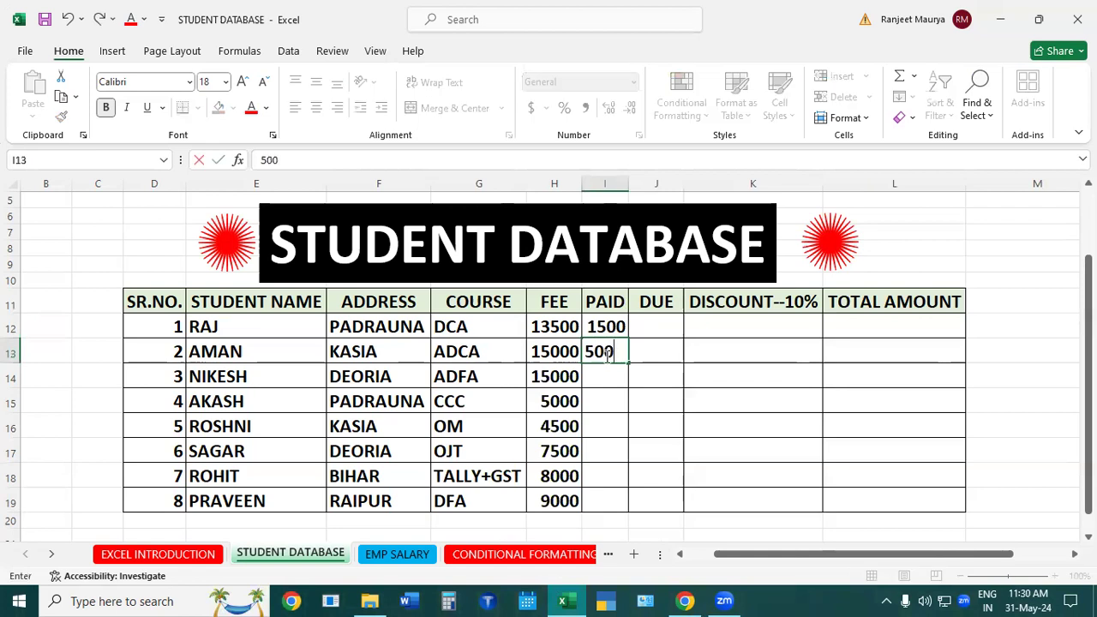
pyautogui.press('Return')
pyautogui.write('1000')
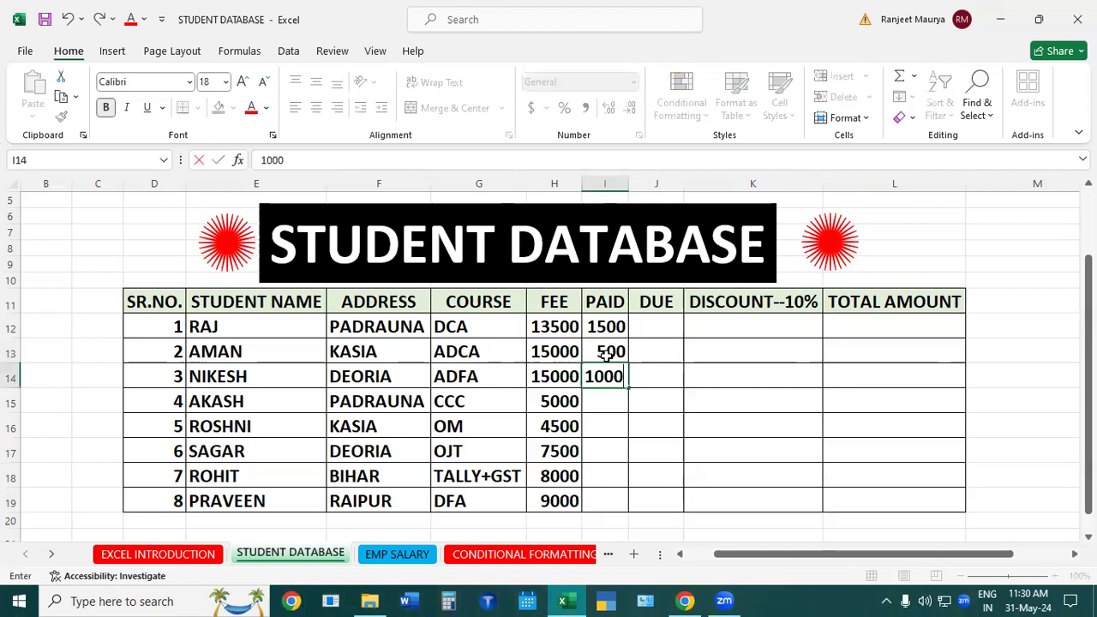
pyautogui.press('Return')
pyautogui.write('400')
pyautogui.press('Return')
# Fill in the PAID column for students 5 to 8 with 500, 200, 1500 and 1000.
pyautogui.write('500')
pyautogui.press('Return')
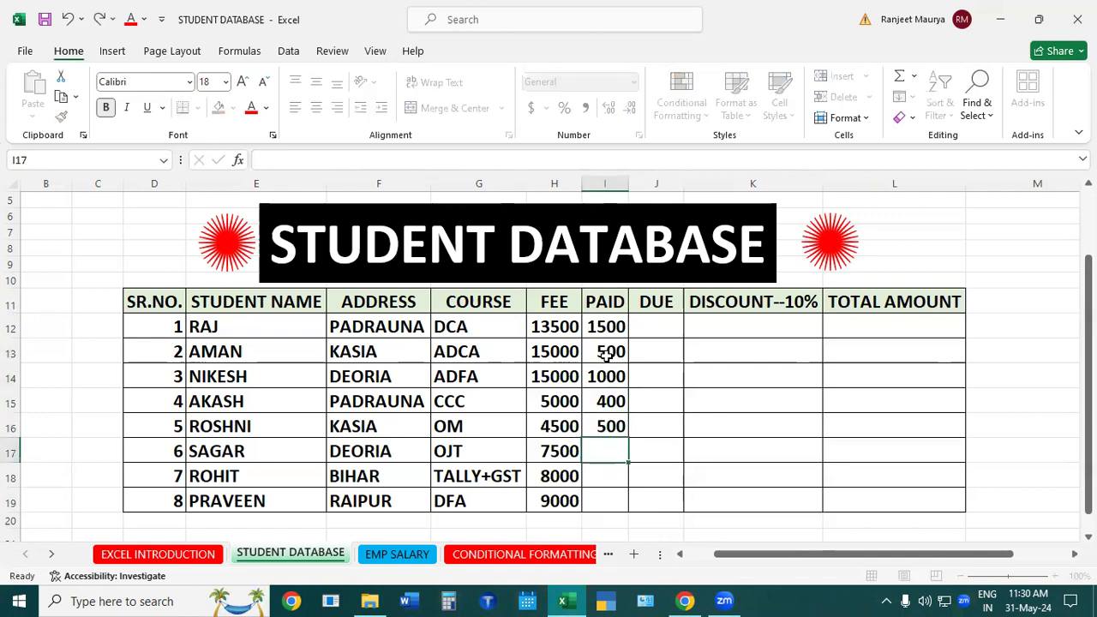
pyautogui.write('200')
pyautogui.press('Return')
pyautogui.write('1500')
pyautogui.press('Return')
pyautogui.write('100')
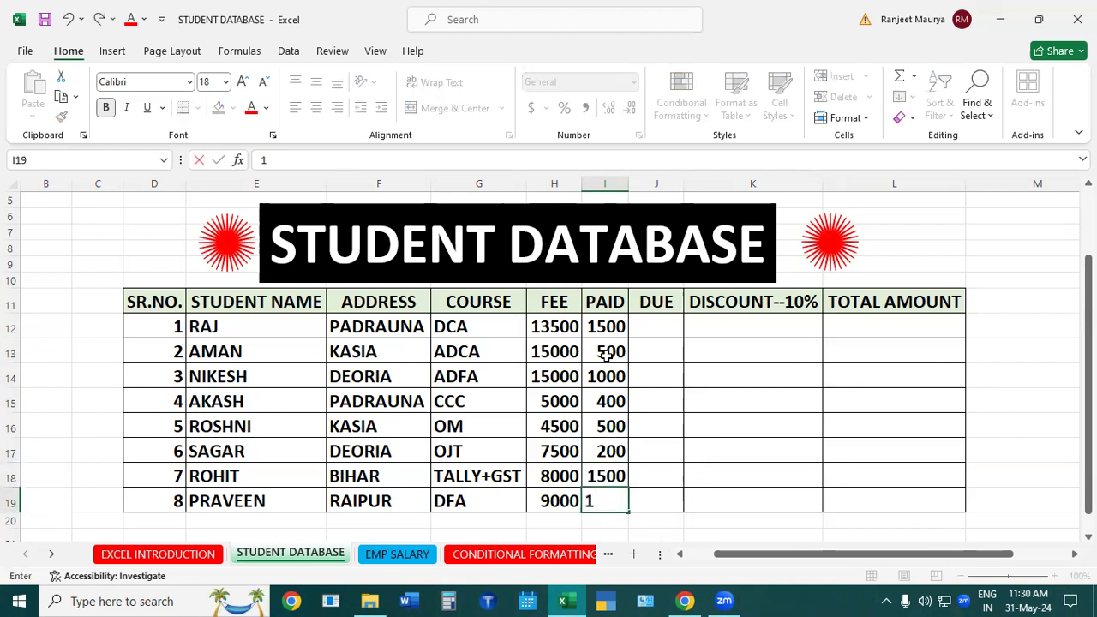
pyautogui.write('0')
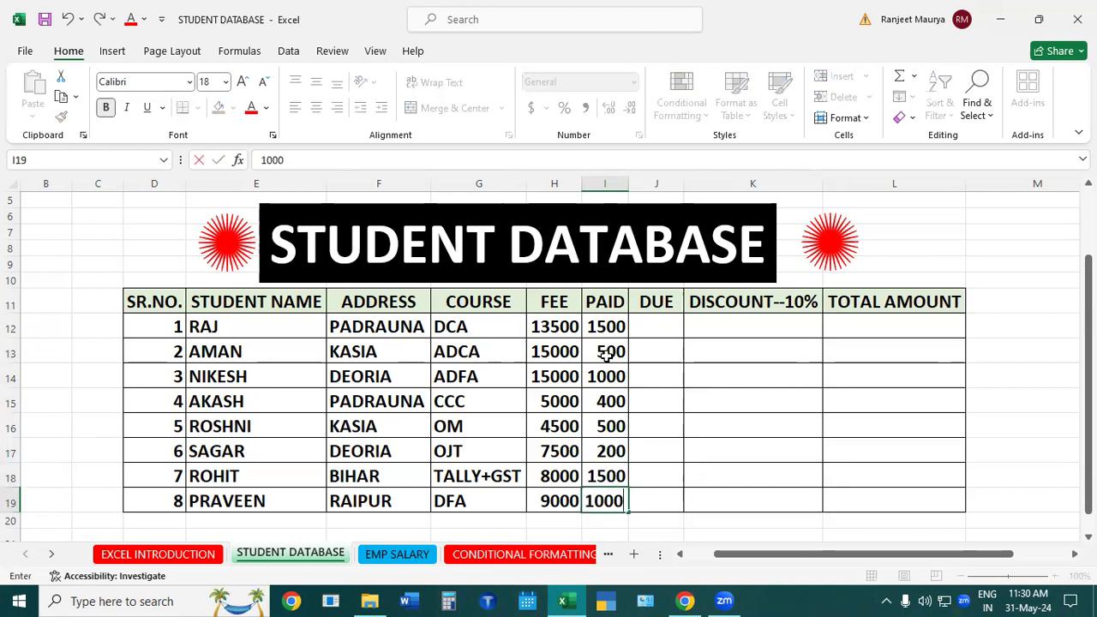
pyautogui.click(764, 418)
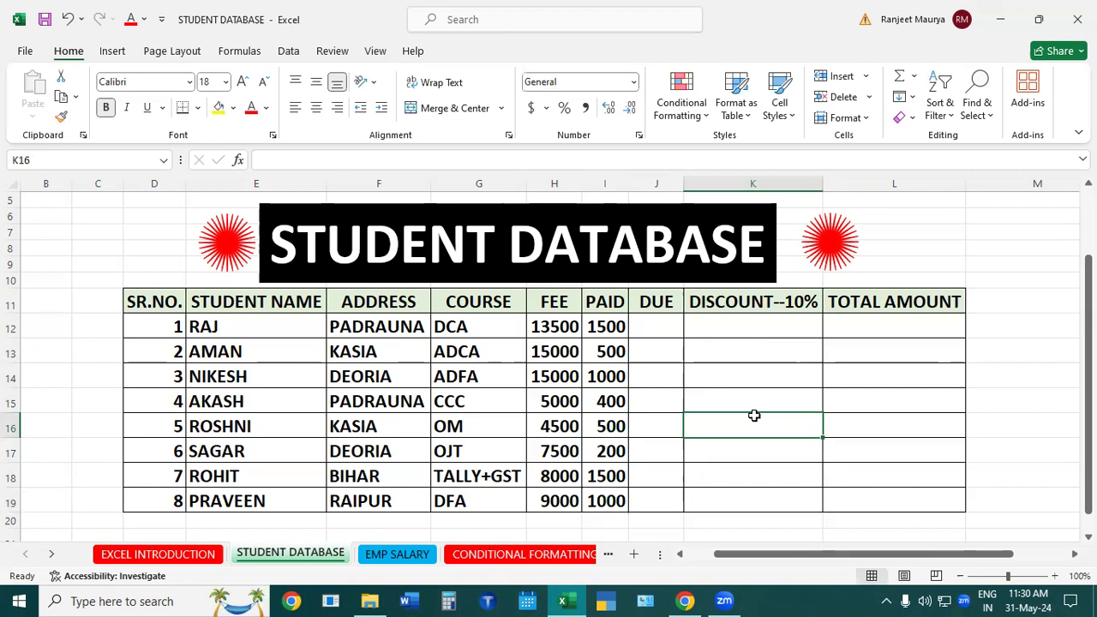
# Examine student 1's record across the name, address, course, fee and paid cells.
pyautogui.click(660, 322)
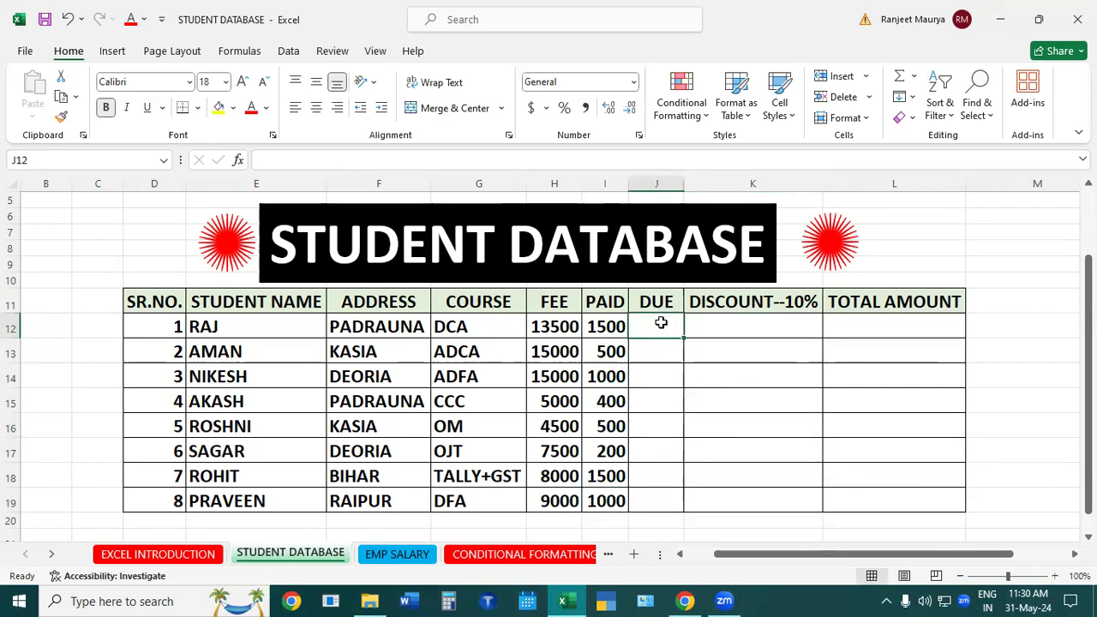
pyautogui.click(234, 324)
pyautogui.click(365, 324)
pyautogui.click(484, 324)
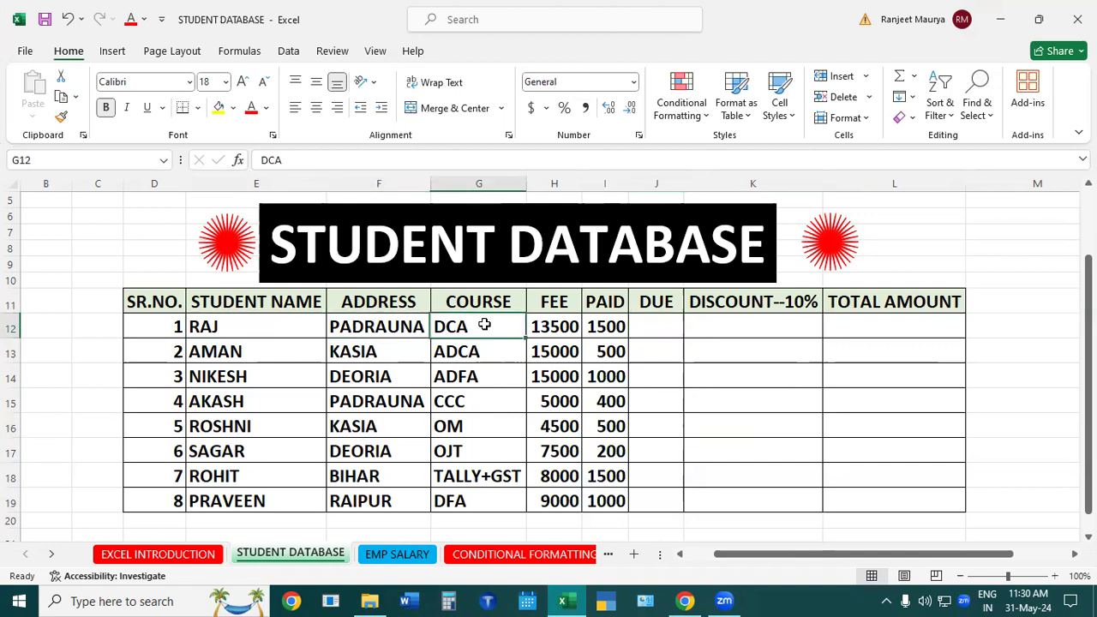
pyautogui.click(554, 327)
pyautogui.click(615, 327)
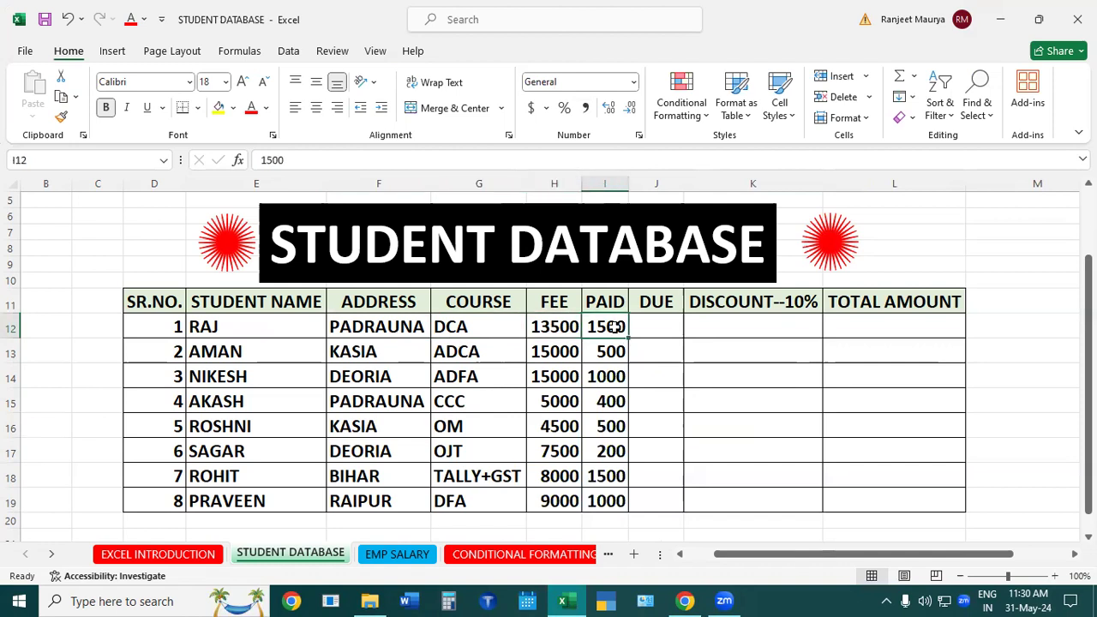
pyautogui.click(694, 349)
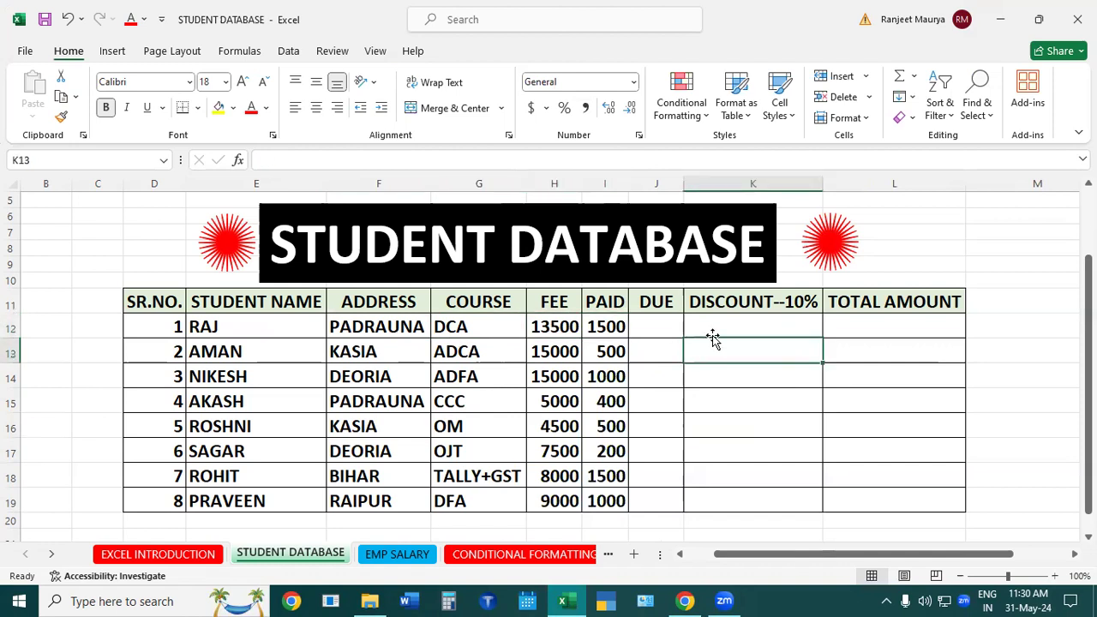
# Calculate student 1's DUE amount in J12 as fee minus paid with the formula =H12-I12.
pyautogui.click(666, 323)
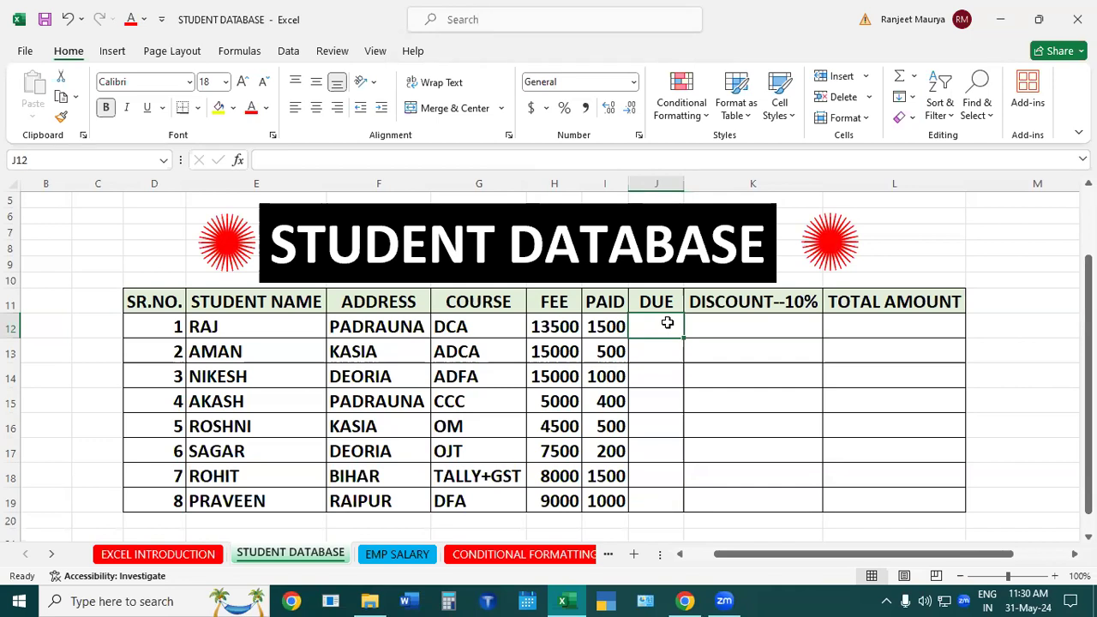
pyautogui.write('=')
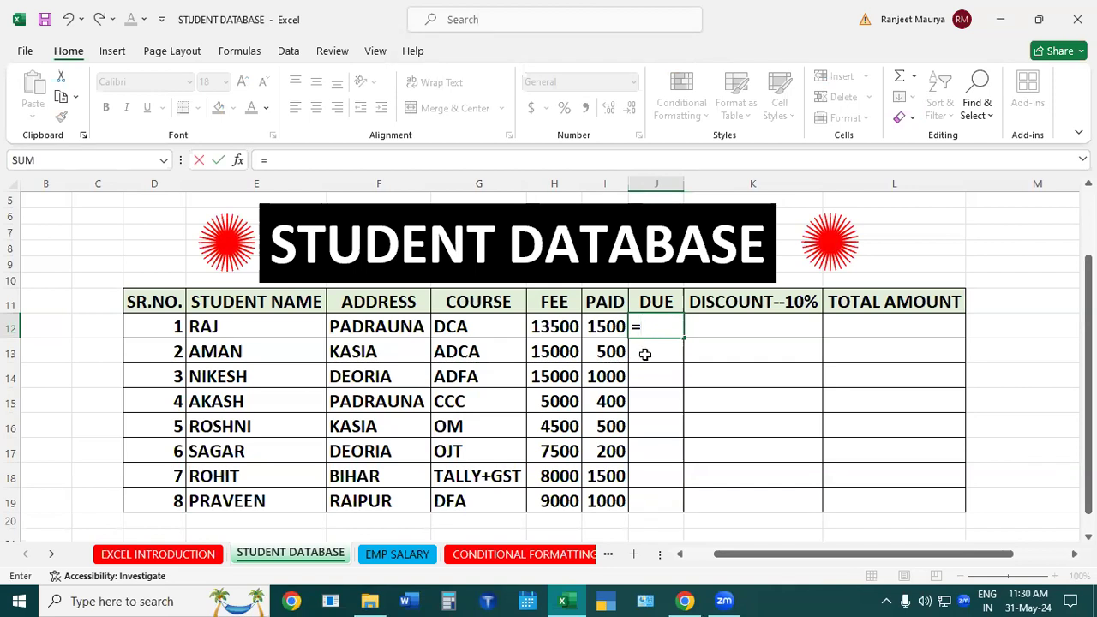
pyautogui.click(562, 327)
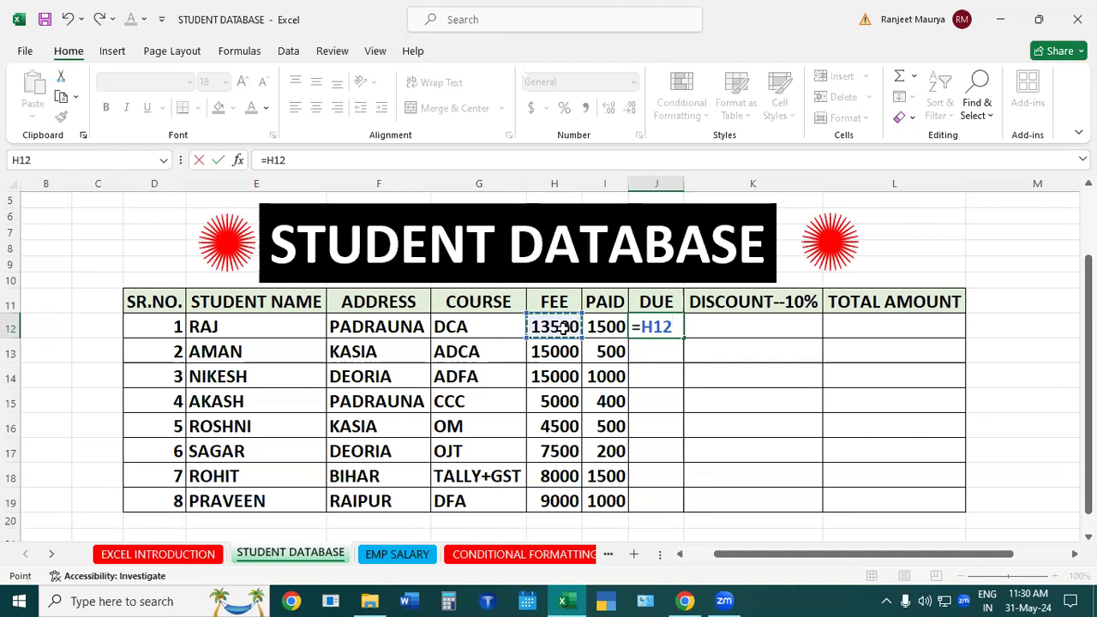
pyautogui.write('-')
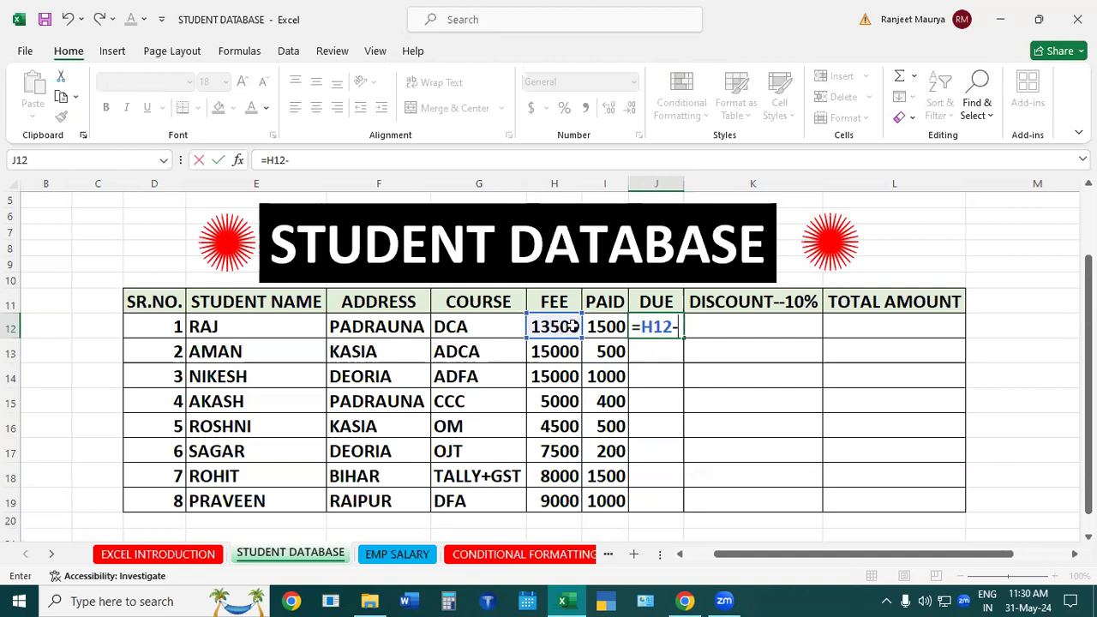
pyautogui.click(605, 327)
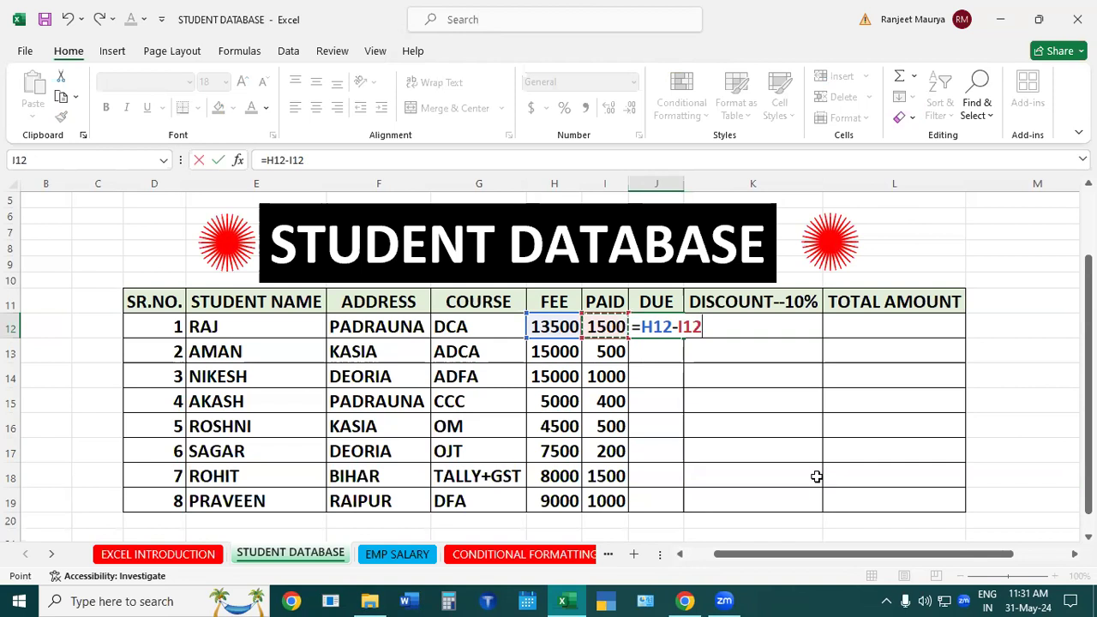
pyautogui.press('Return')
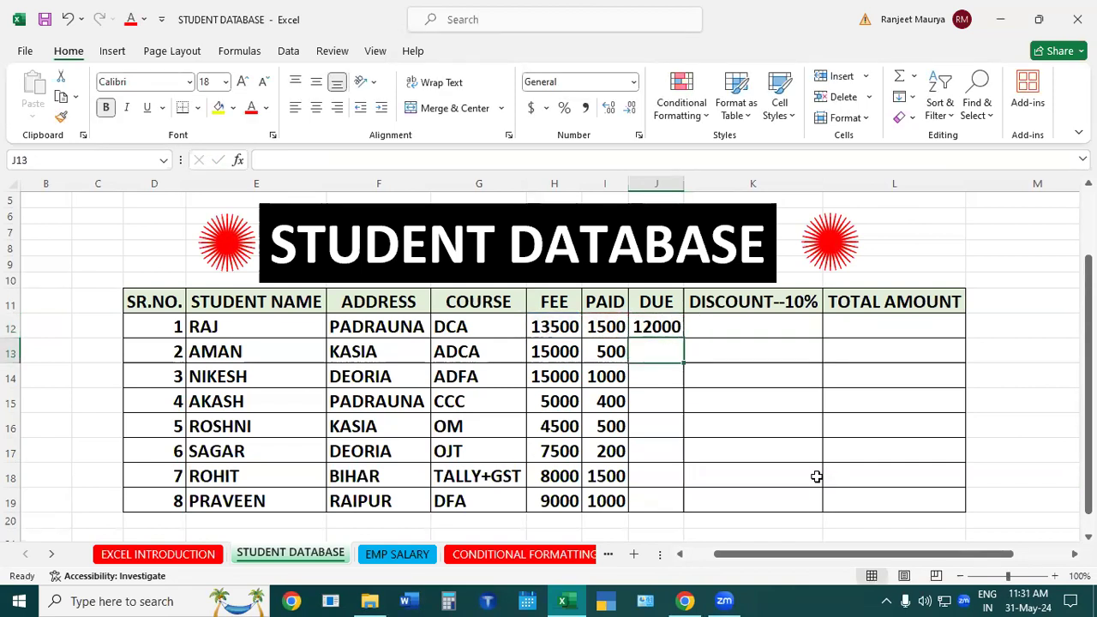
pyautogui.click(718, 393)
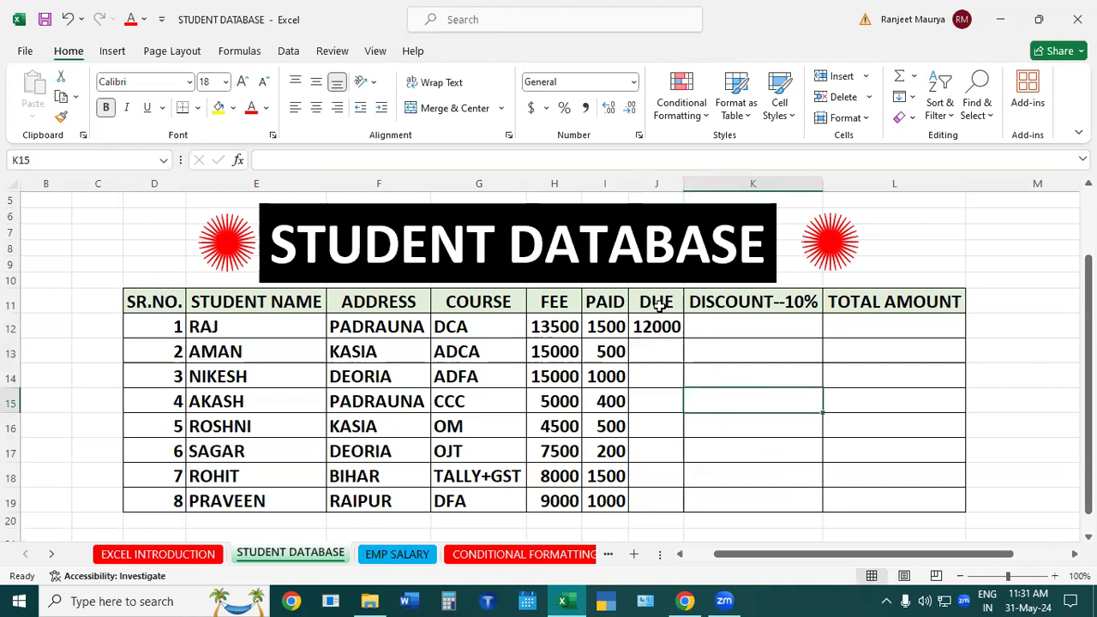
# Copy student 1's DUE formula down through J19 for students 2 to 8.
pyautogui.click(653, 331)
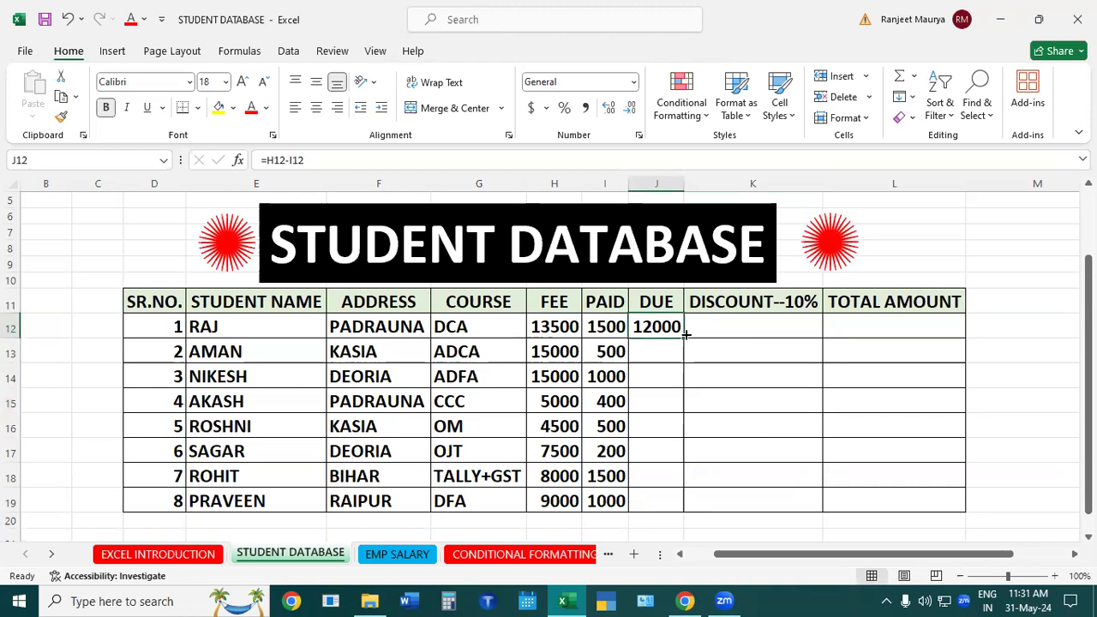
pyautogui.doubleClick(685, 335)
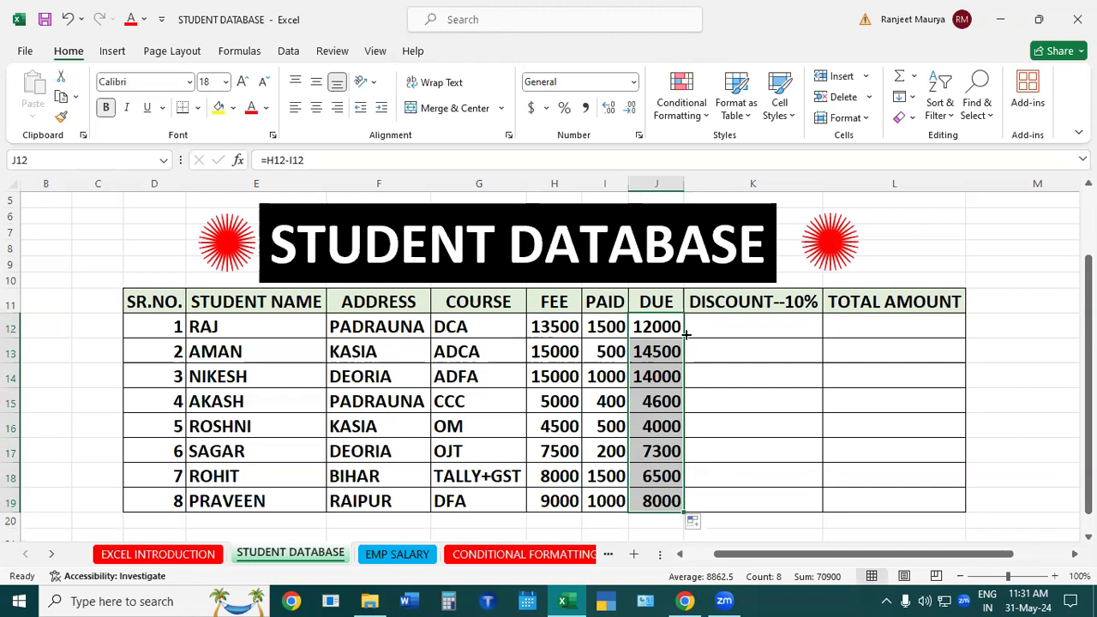
pyautogui.click(759, 403)
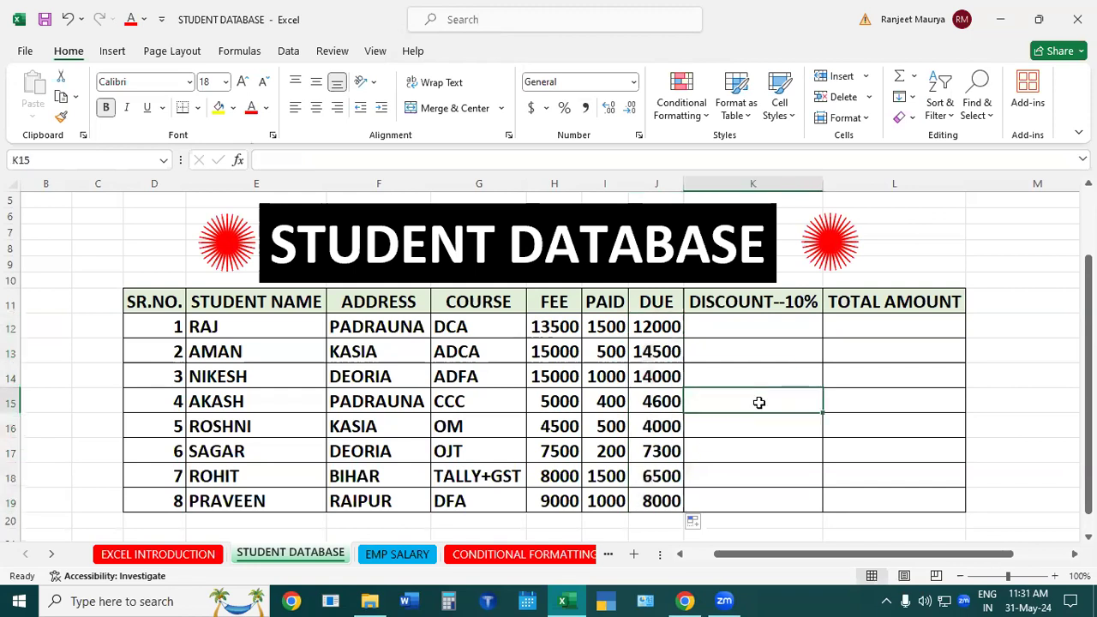
pyautogui.moveTo(656, 324); pyautogui.dragTo(645, 504)
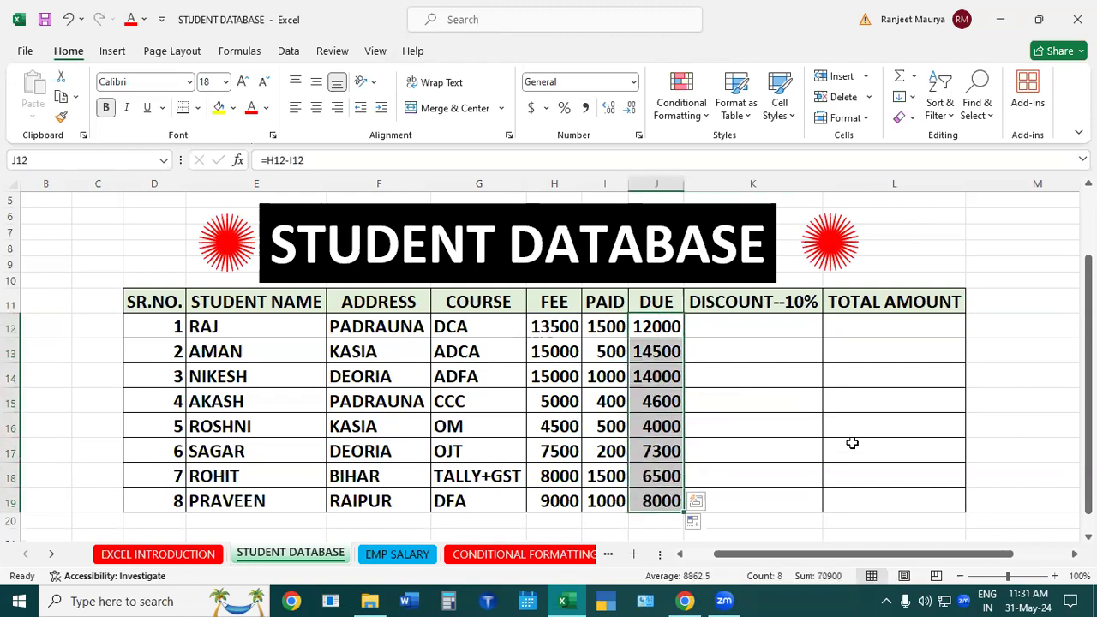
pyautogui.click(852, 443)
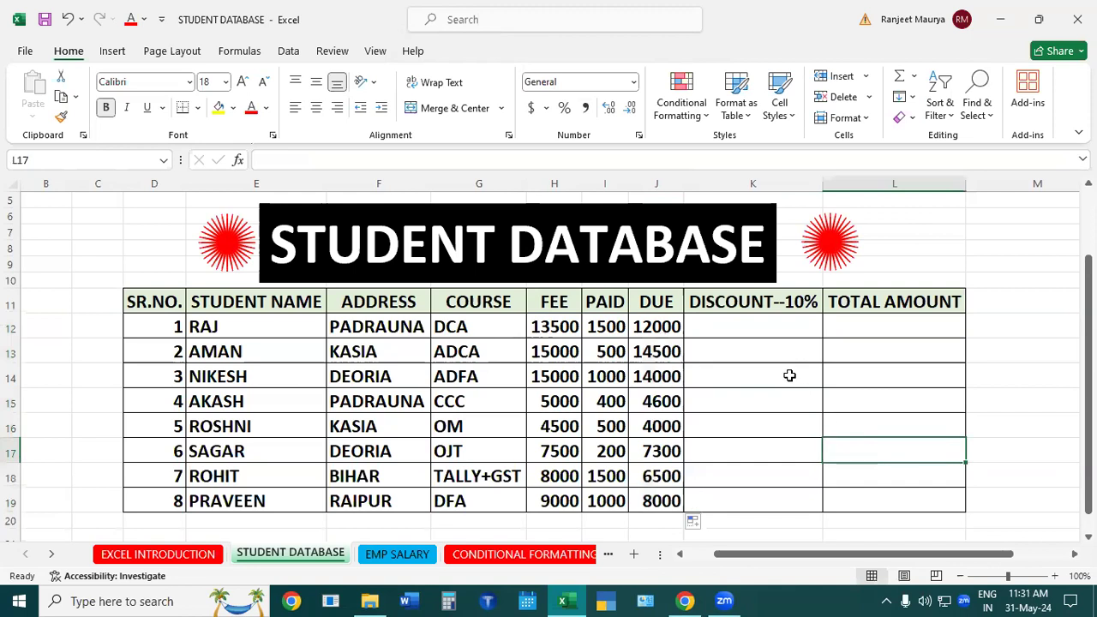
# Examine the FEE, PAID and DUE columns to compare the amounts of all the students.
pyautogui.click(769, 327)
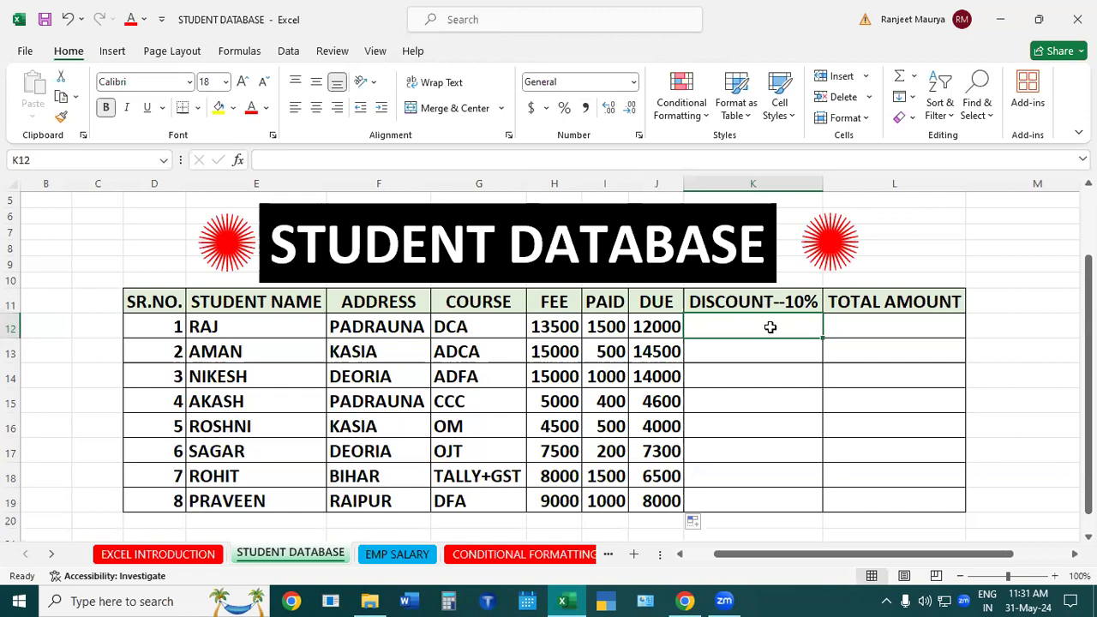
pyautogui.moveTo(609, 327); pyautogui.dragTo(605, 522)
pyautogui.moveTo(661, 327); pyautogui.dragTo(649, 487)
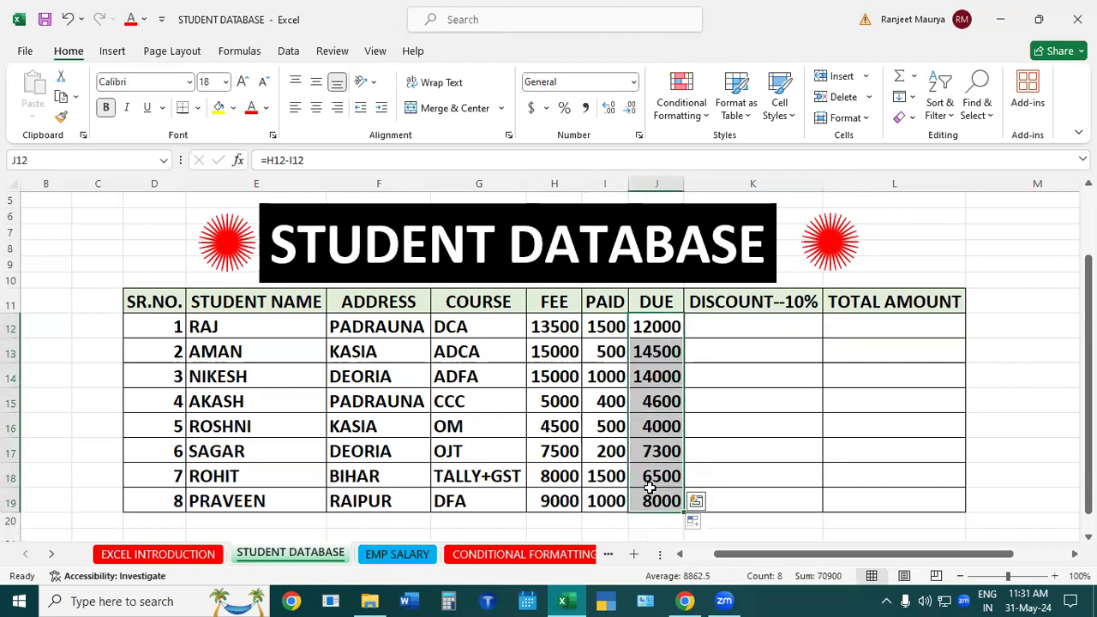
pyautogui.click(818, 481)
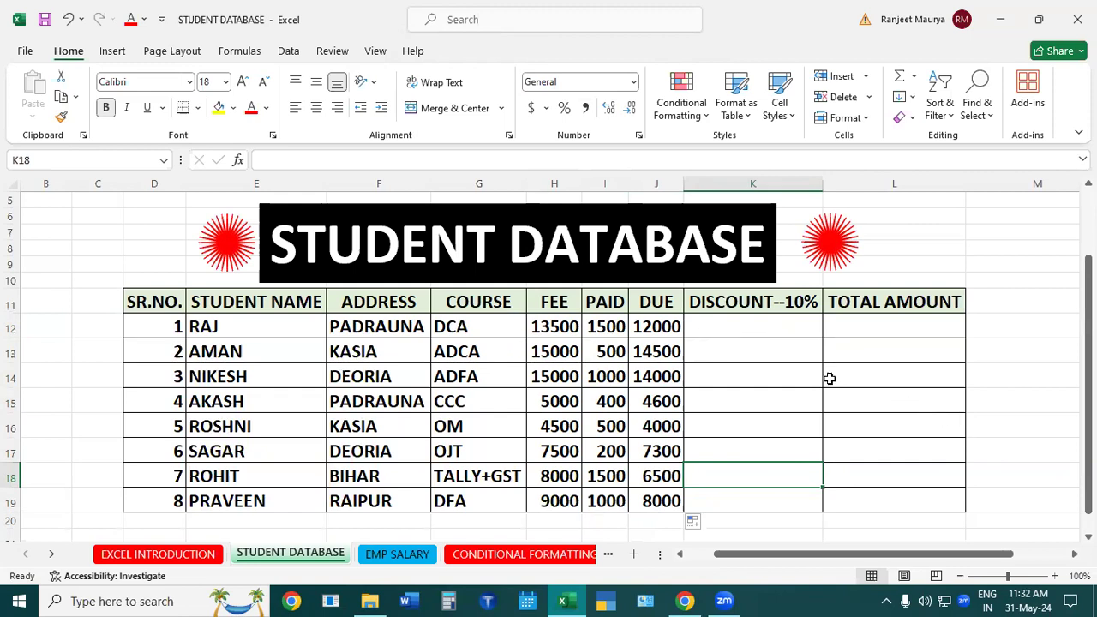
pyautogui.click(801, 397)
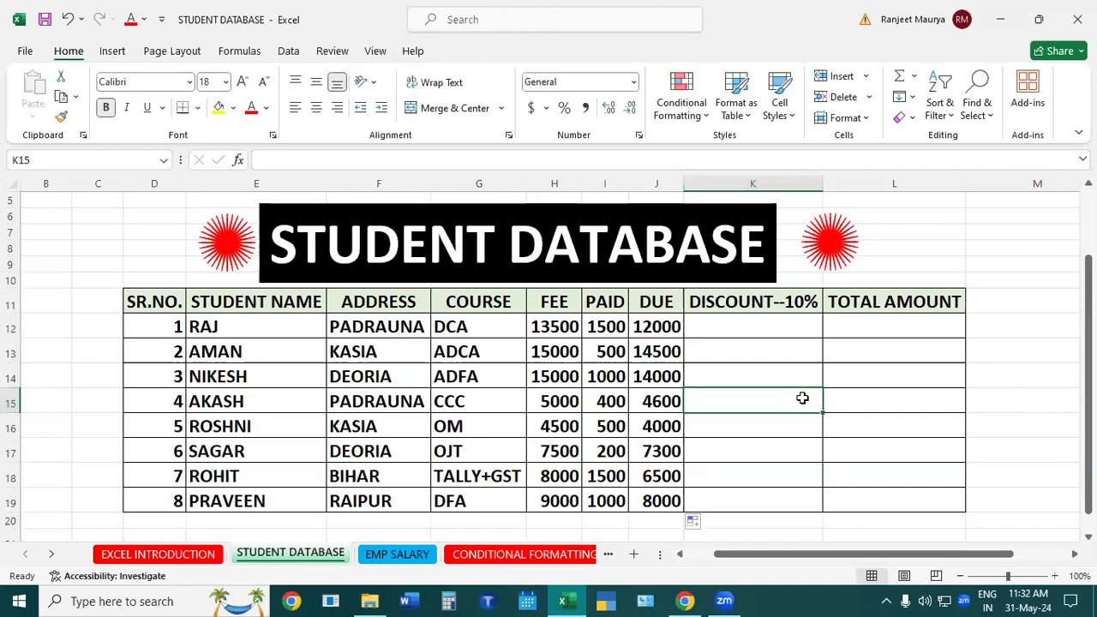
pyautogui.click(607, 336)
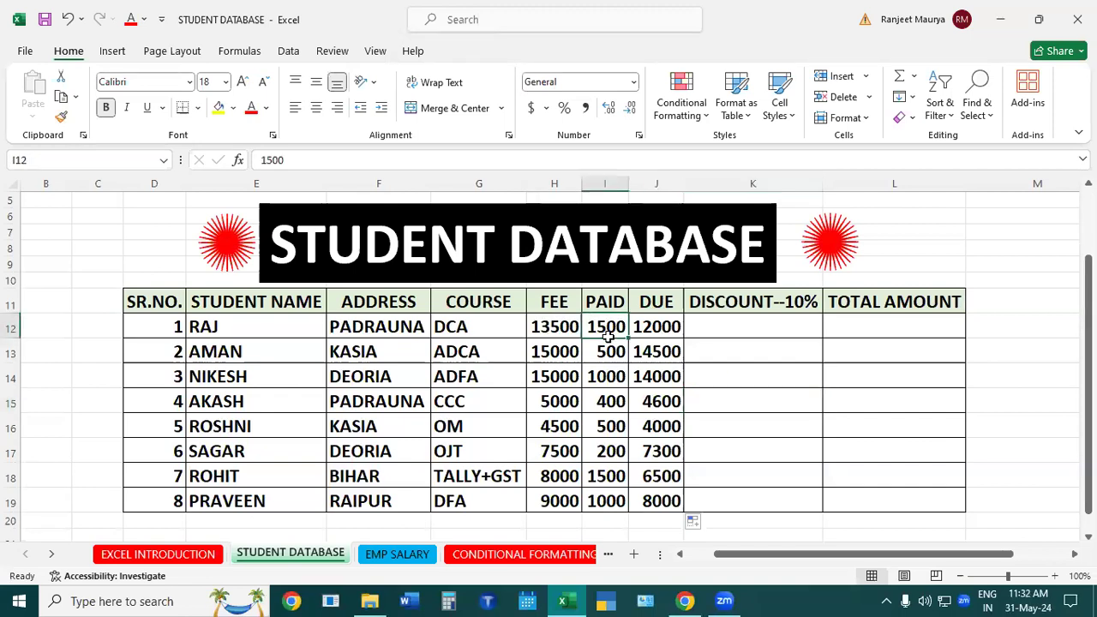
pyautogui.moveTo(607, 336); pyautogui.dragTo(605, 417)
pyautogui.click(568, 323)
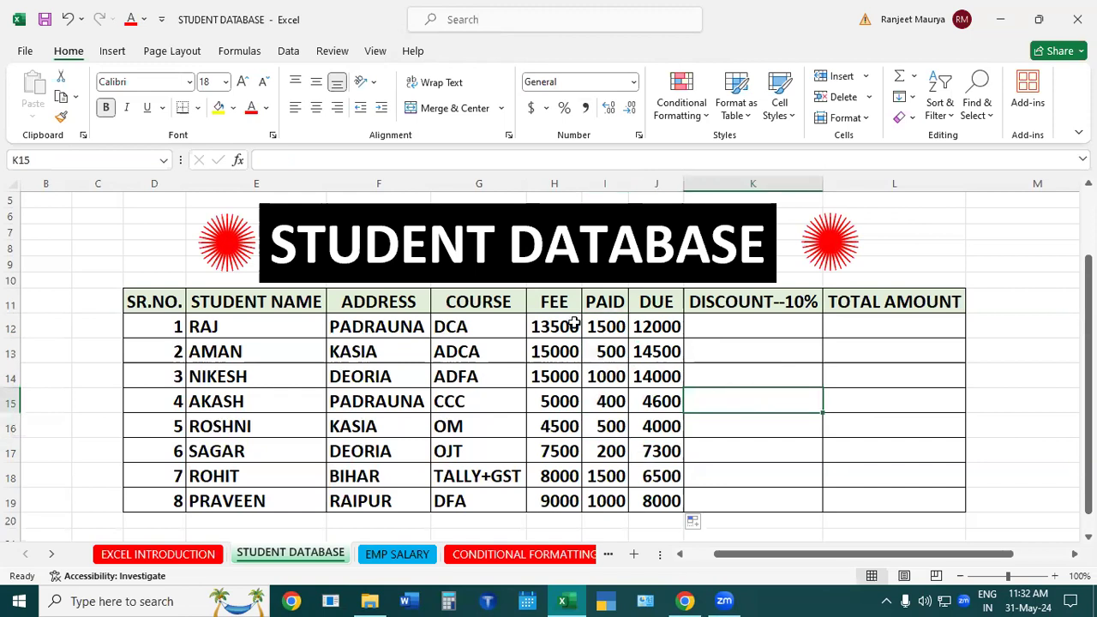
pyautogui.moveTo(568, 323); pyautogui.dragTo(565, 475)
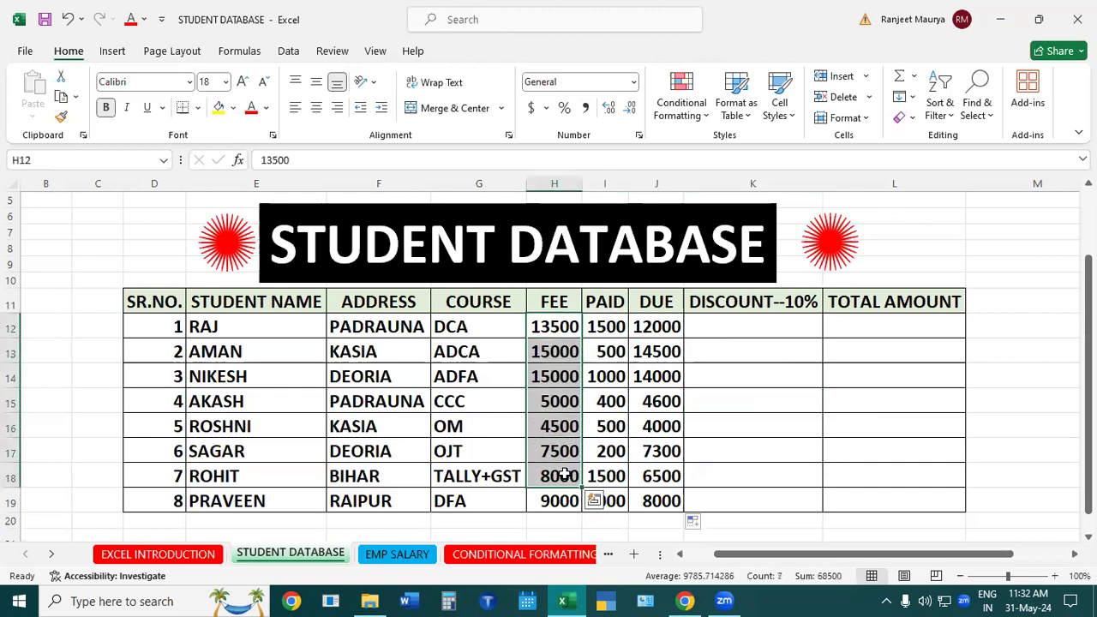
pyautogui.click(788, 432)
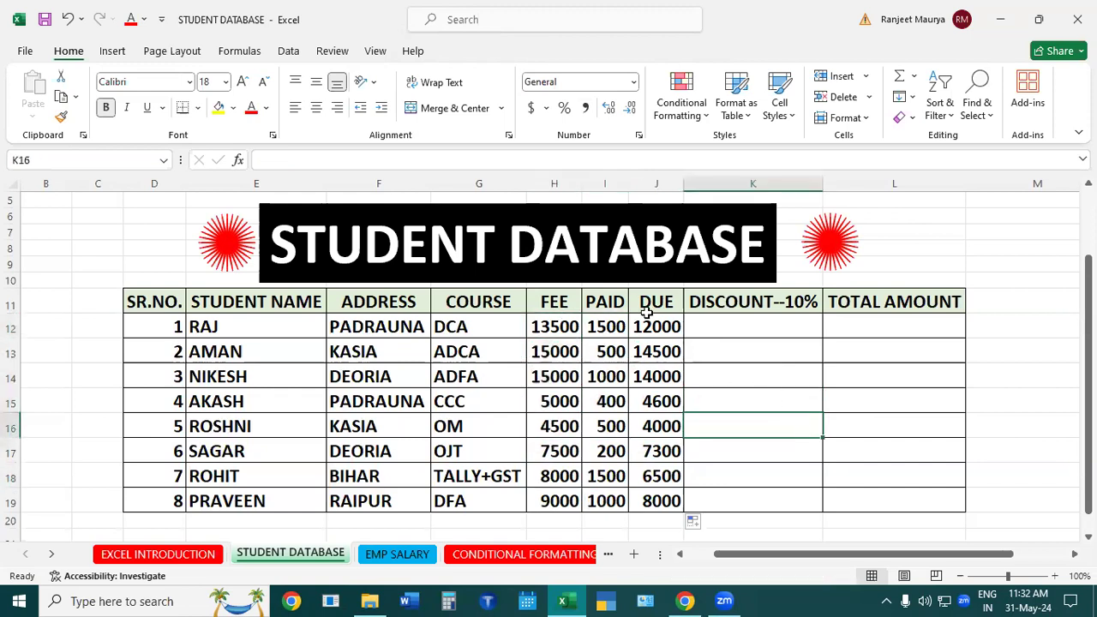
pyautogui.moveTo(649, 325); pyautogui.dragTo(656, 499)
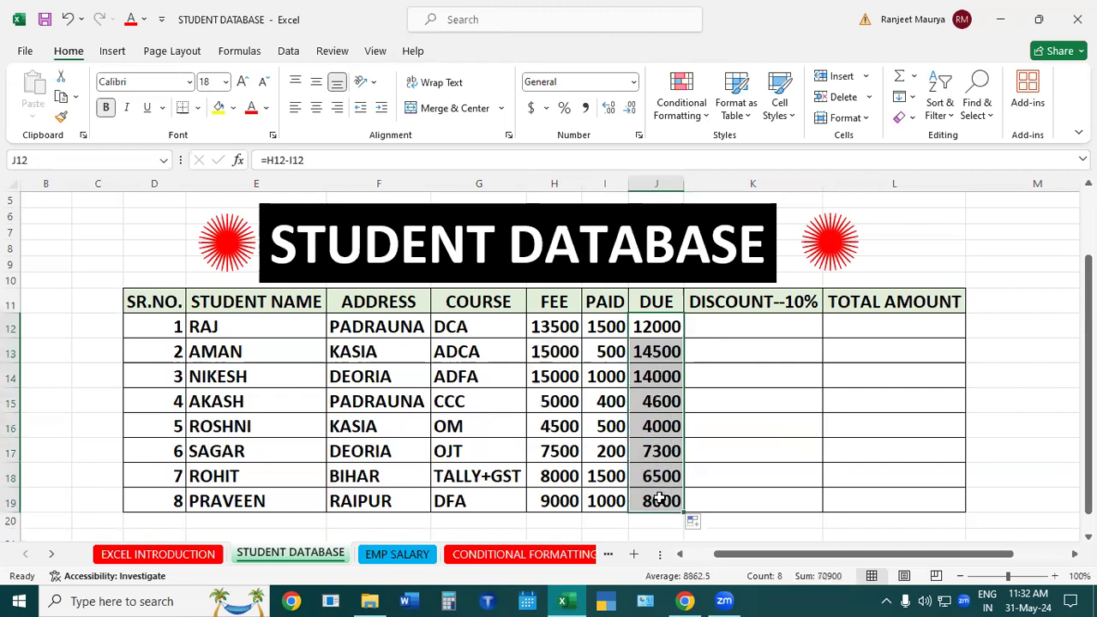
pyautogui.click(850, 396)
# Review student 1's row across the name, course, fee, paid and due cells.
pyautogui.click(287, 325)
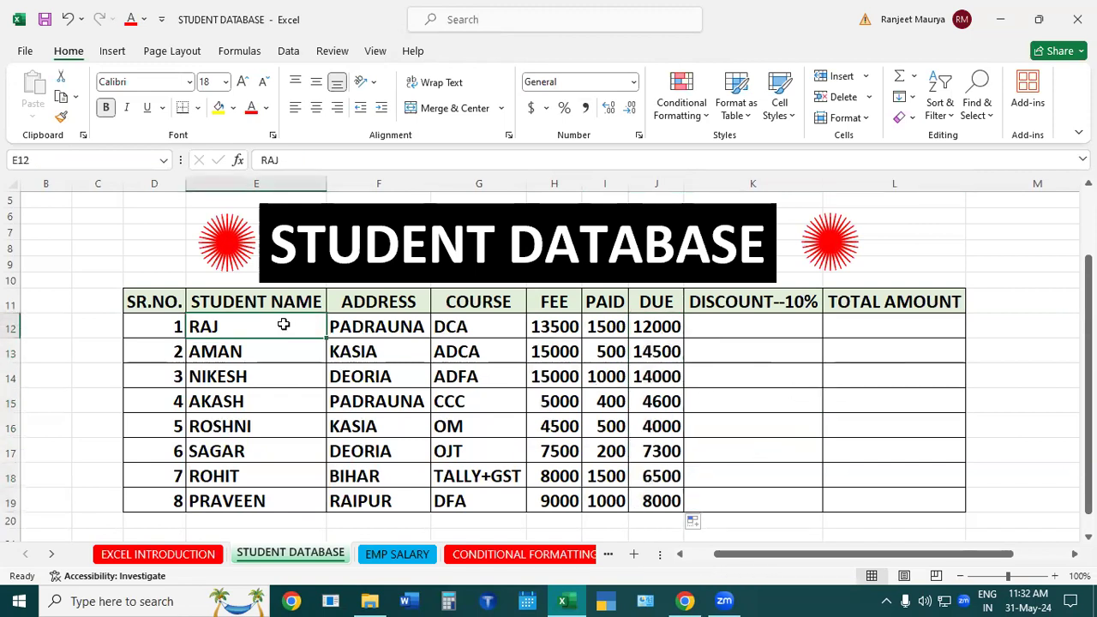
pyautogui.click(497, 325)
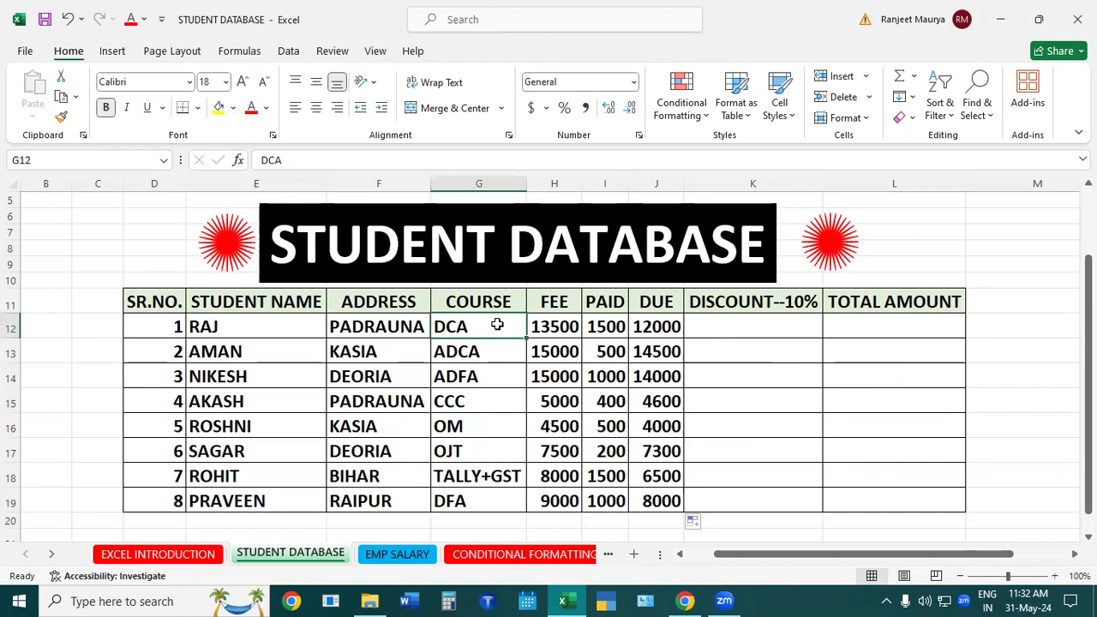
pyautogui.click(555, 326)
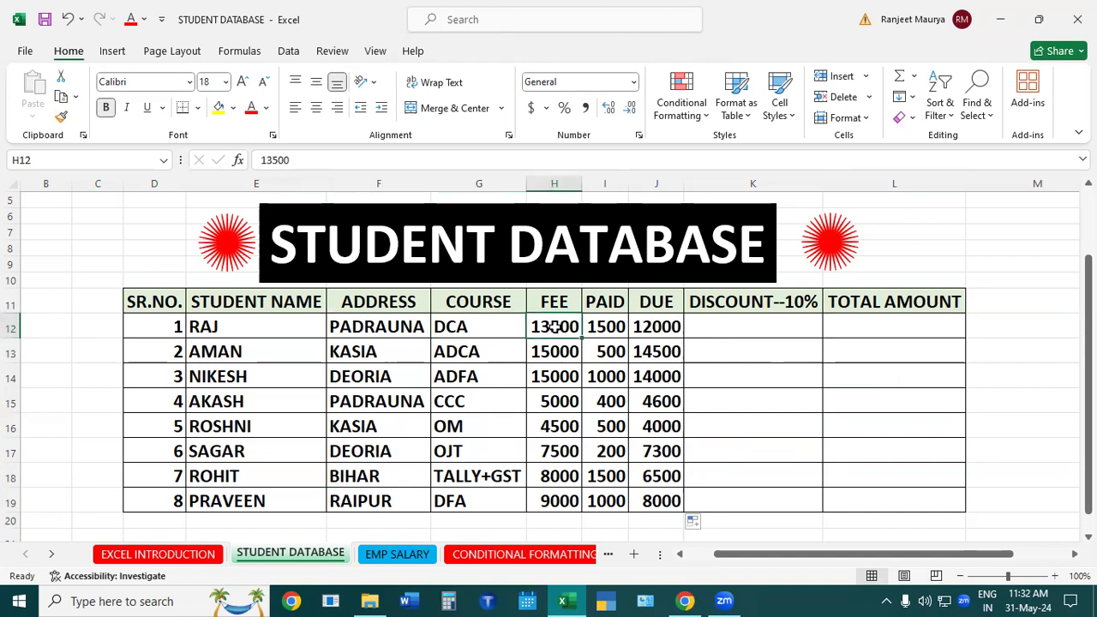
pyautogui.click(607, 329)
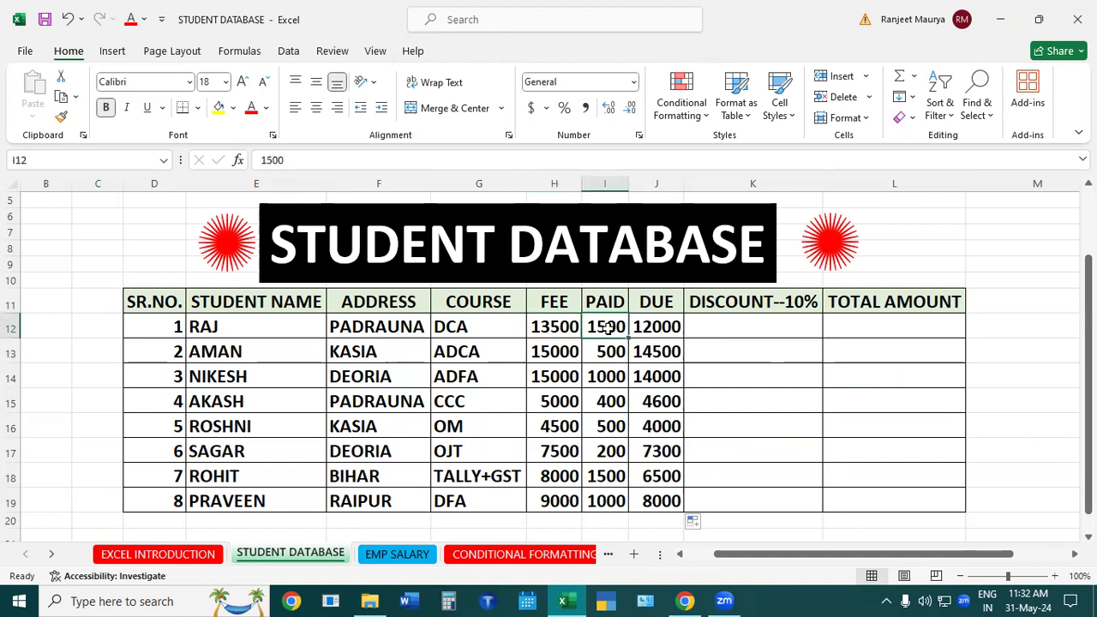
pyautogui.click(667, 330)
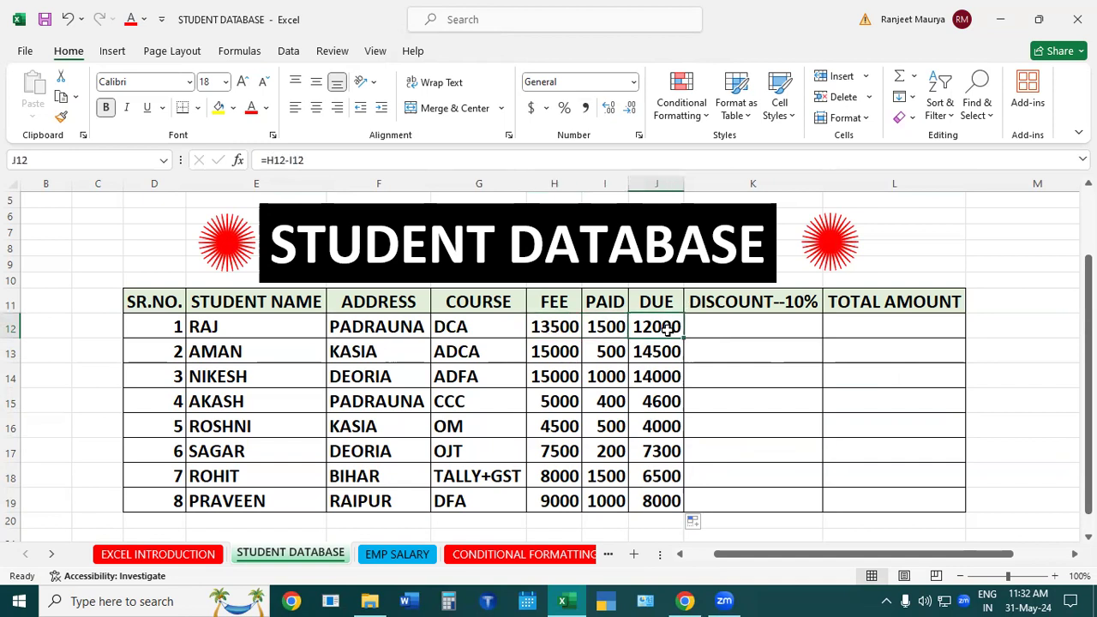
# Calculate student 1's 10% discount on the due amount in K12 with the formula =J12*10/100.
pyautogui.click(784, 331)
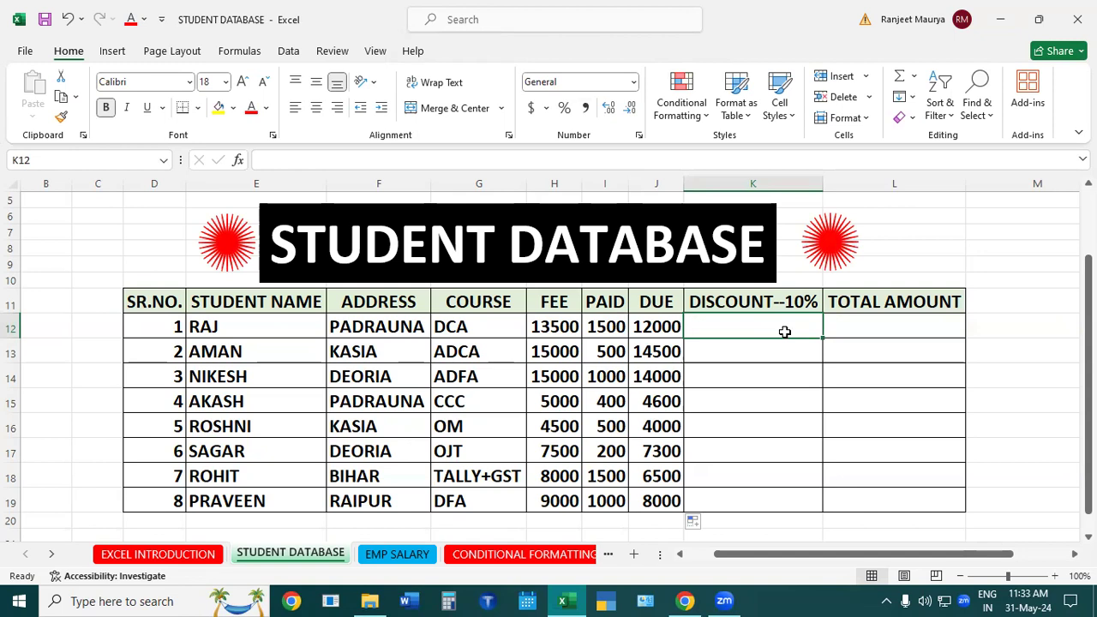
pyautogui.write('=')
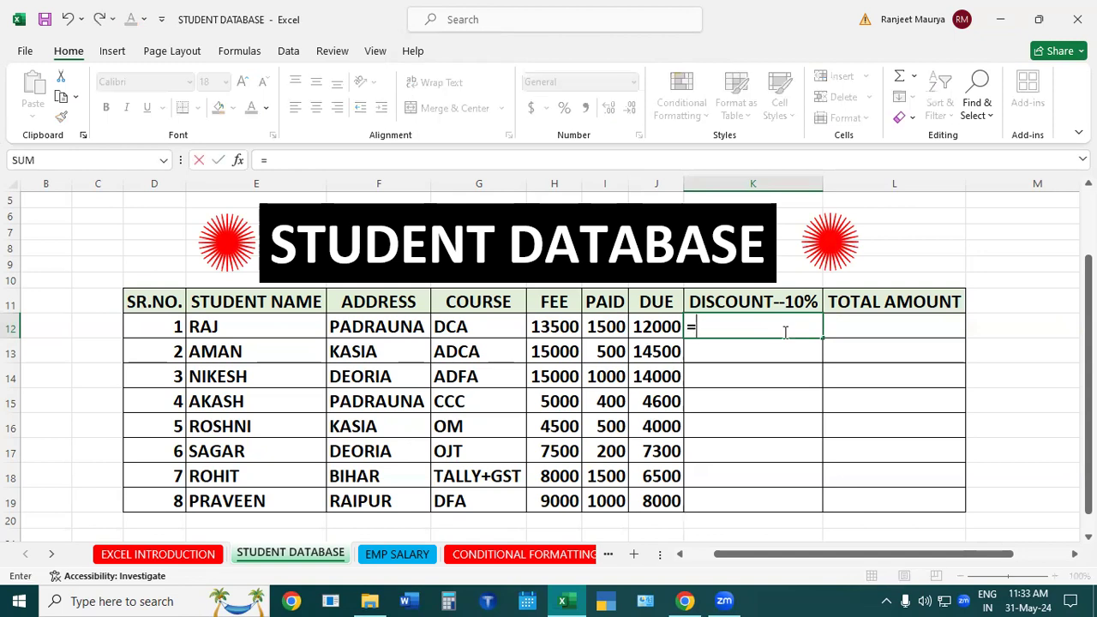
pyautogui.click(657, 331)
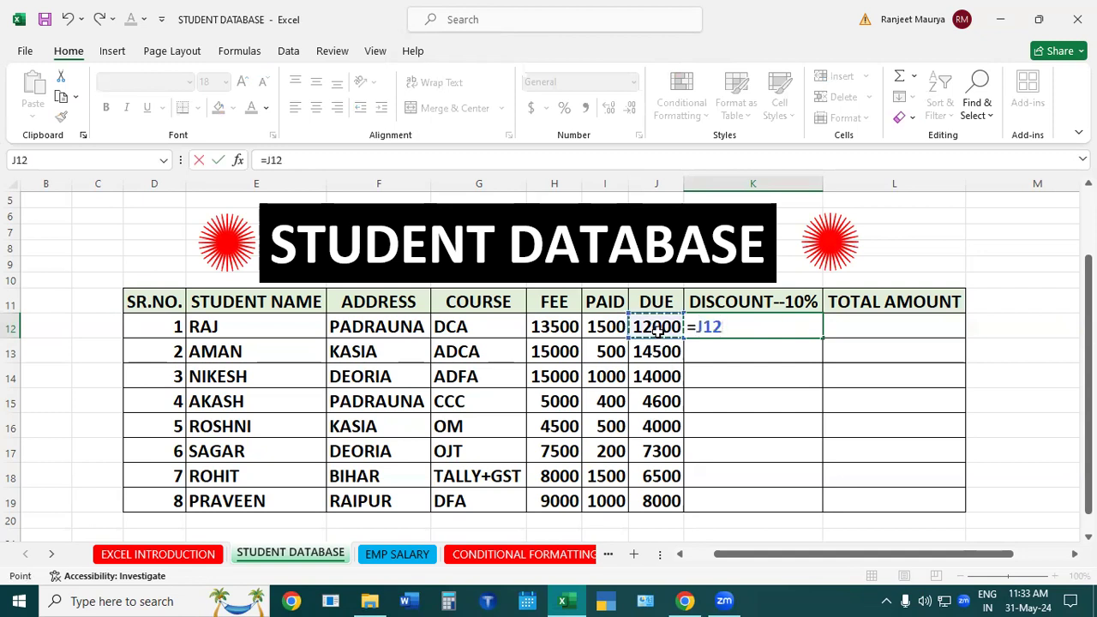
pyautogui.write('*10/100')
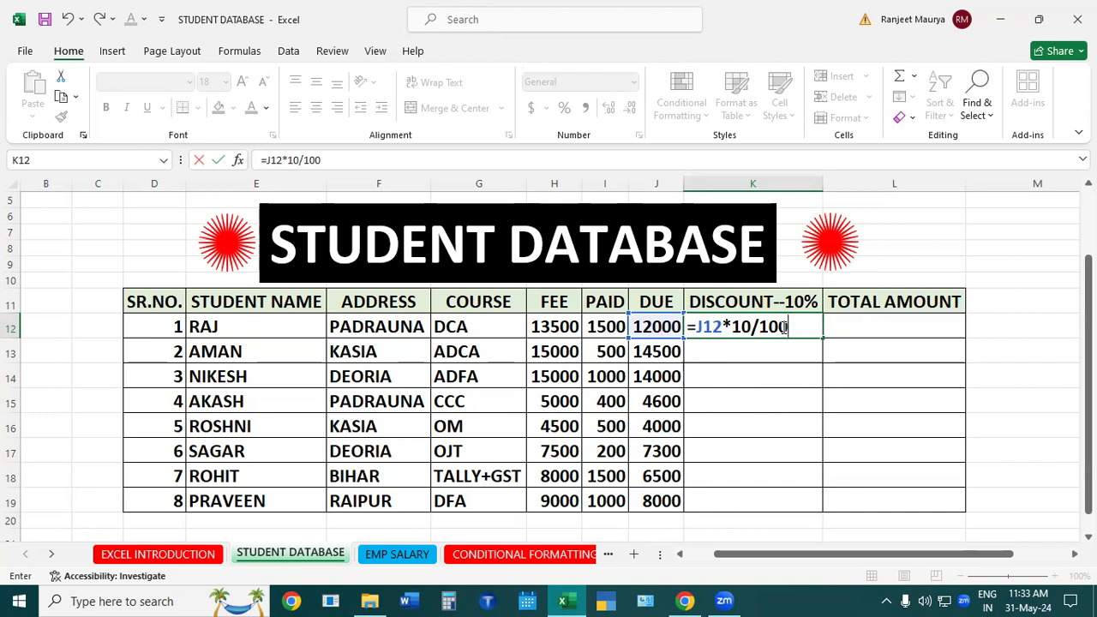
pyautogui.press('Return')
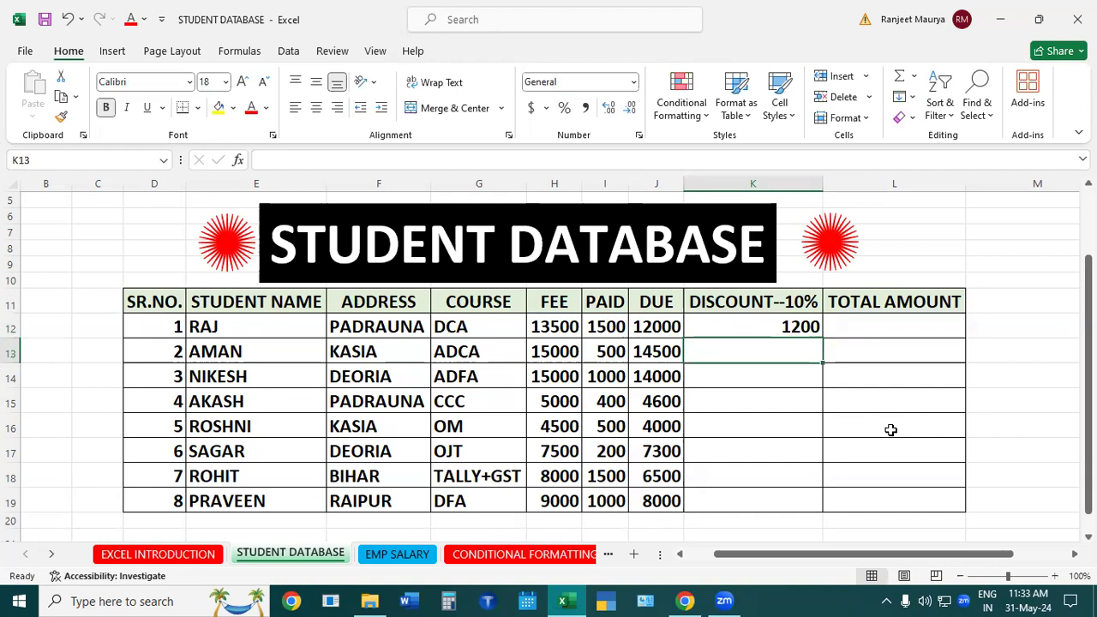
# Copy the K12 discount formula down through K19 for students 2 to 8.
pyautogui.click(666, 330)
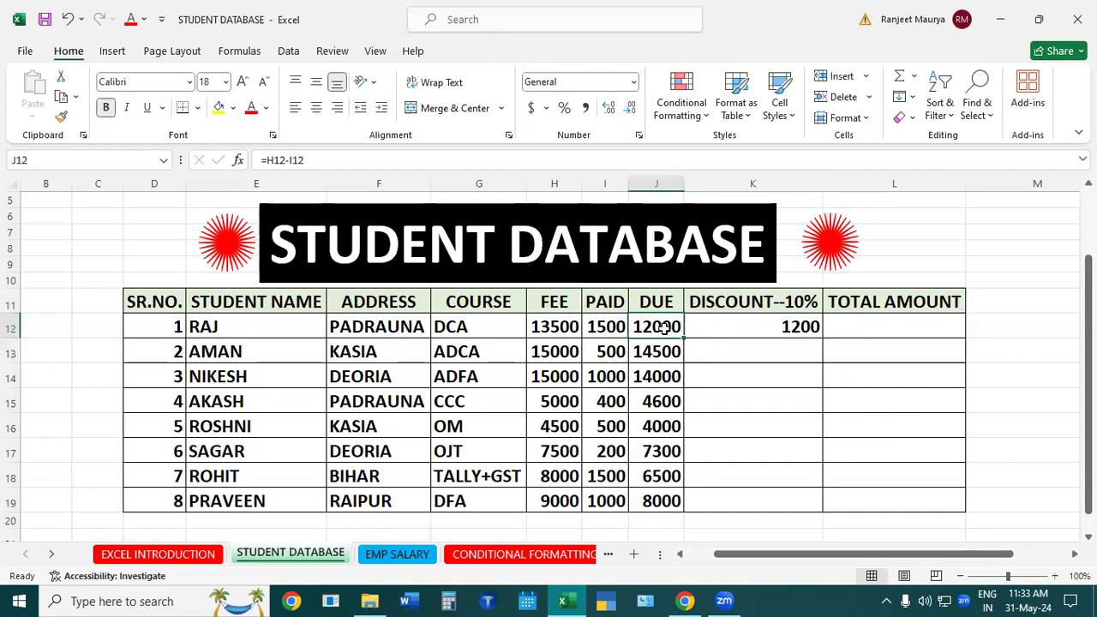
pyautogui.click(773, 329)
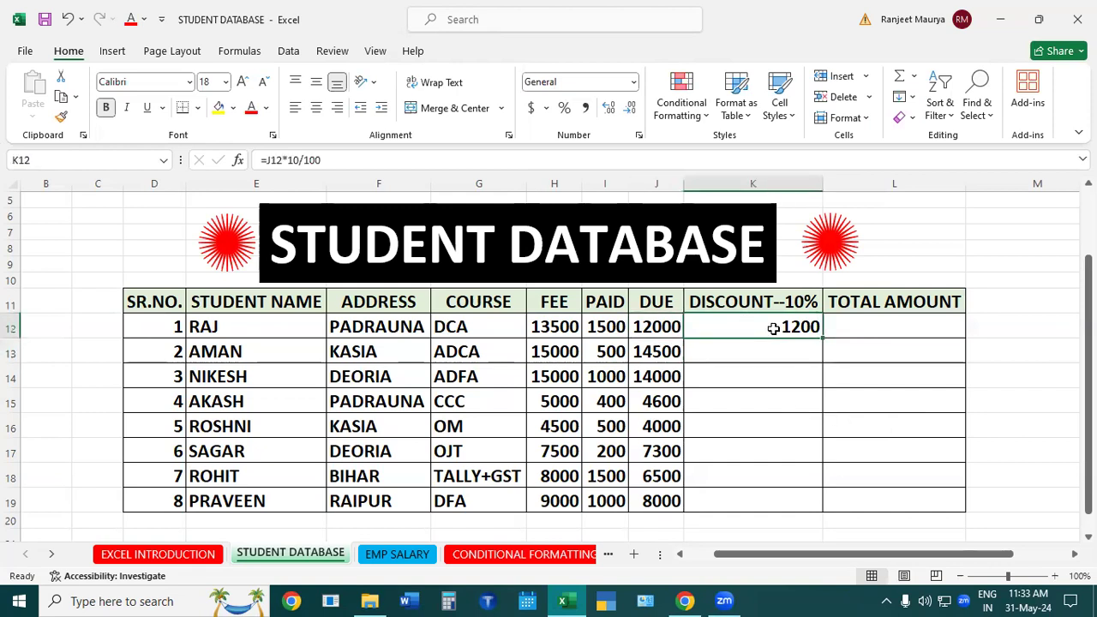
pyautogui.doubleClick(822, 340)
pyautogui.click(935, 366)
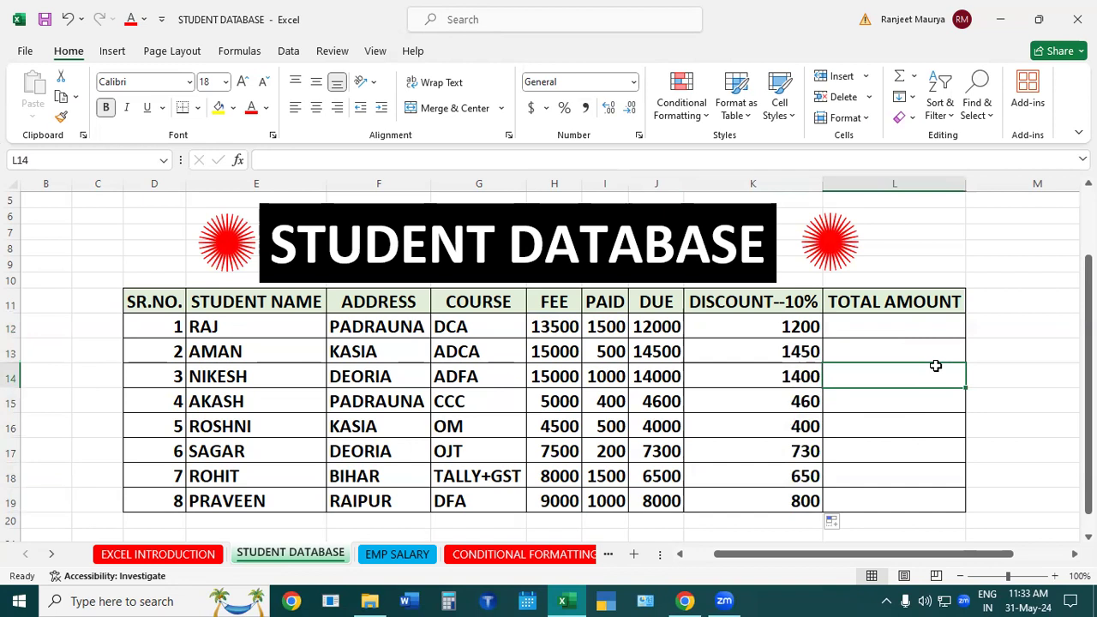
# Compare the DUE amounts with the 10% discounts for the first three students.
pyautogui.click(670, 330)
pyautogui.click(777, 327)
pyautogui.click(673, 358)
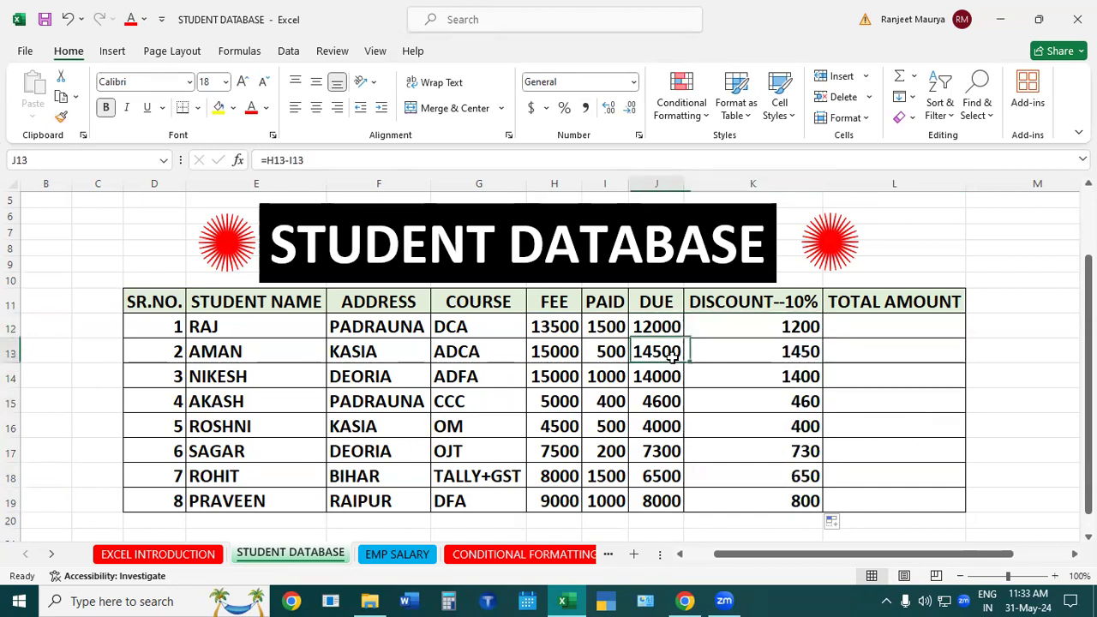
pyautogui.click(793, 350)
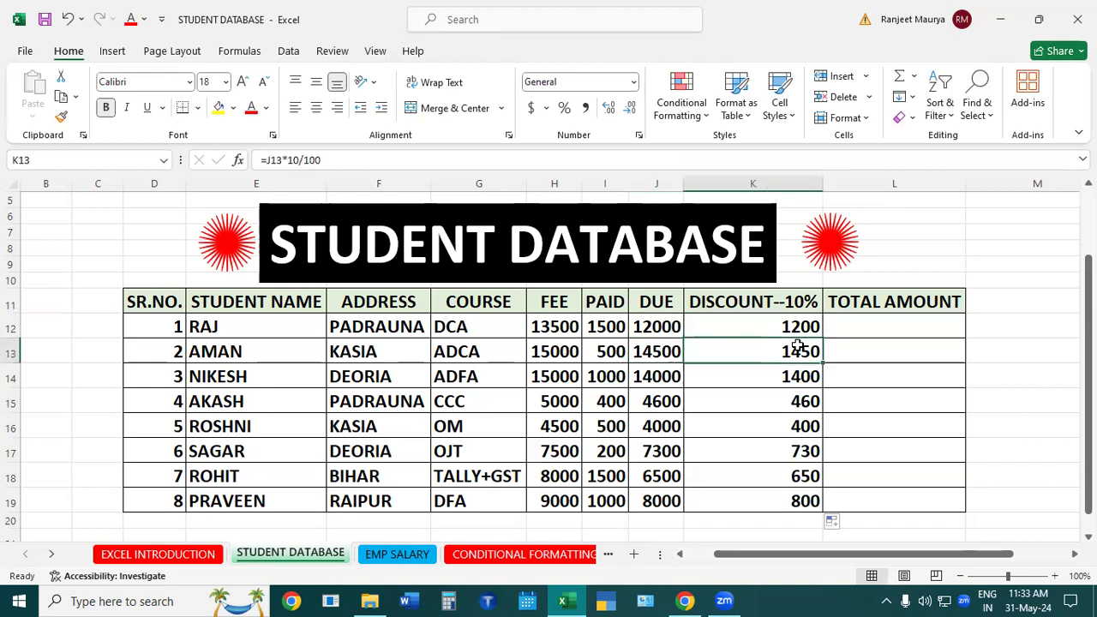
pyautogui.click(672, 372)
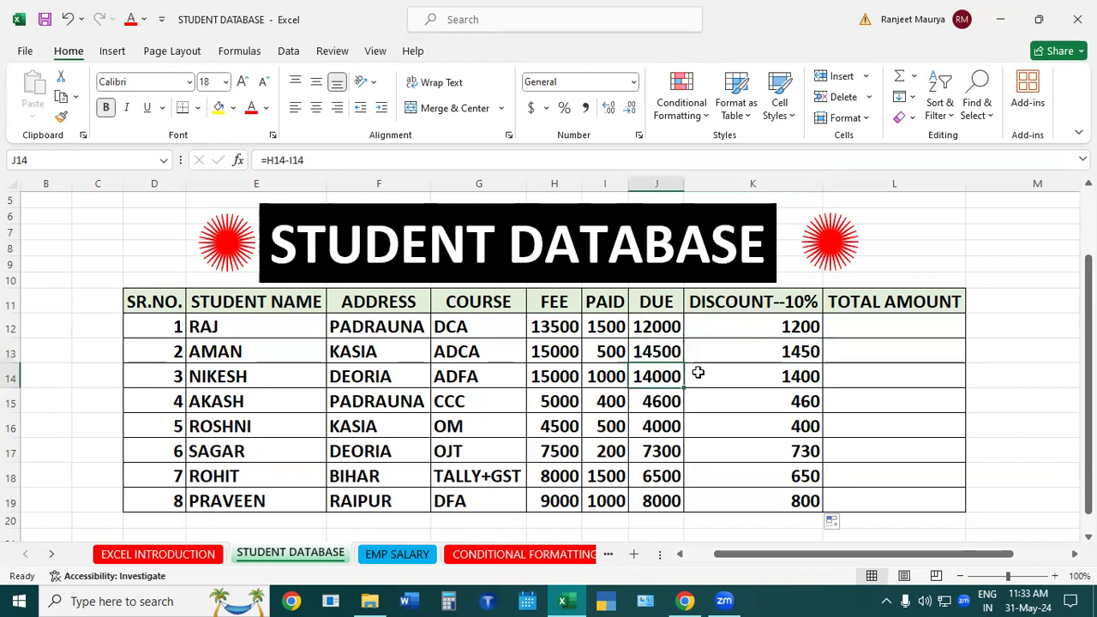
pyautogui.click(982, 363)
# Clear the discount values in K12:K20 and re-enter student 1's discount in K12 as =J12*10/100.
pyautogui.moveTo(786, 320); pyautogui.dragTo(804, 522)
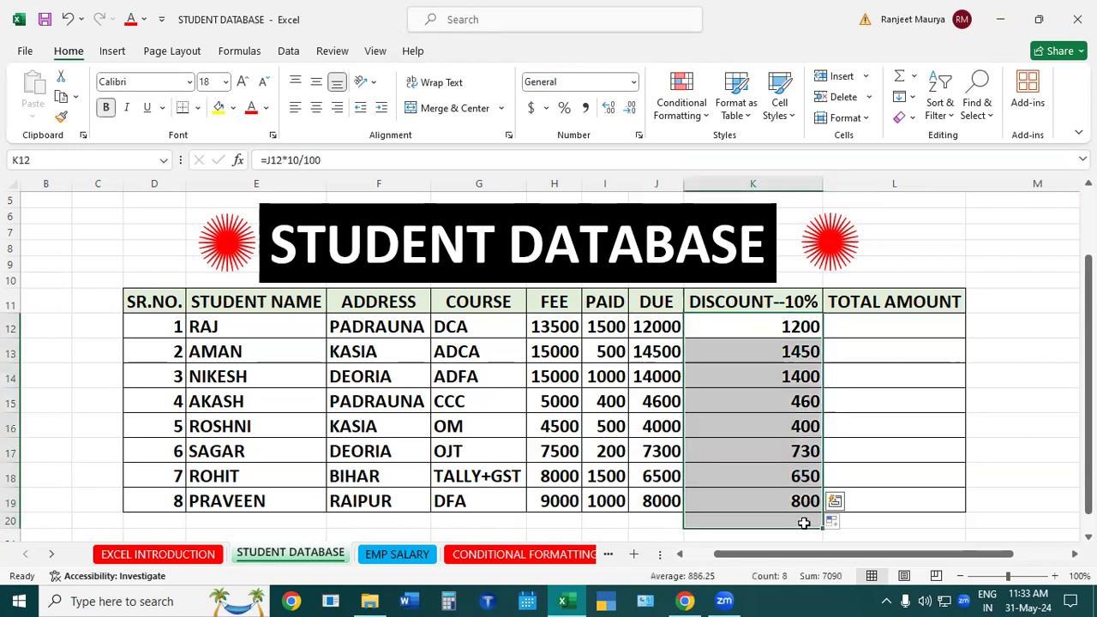
pyautogui.press('Delete')
pyautogui.click(778, 321)
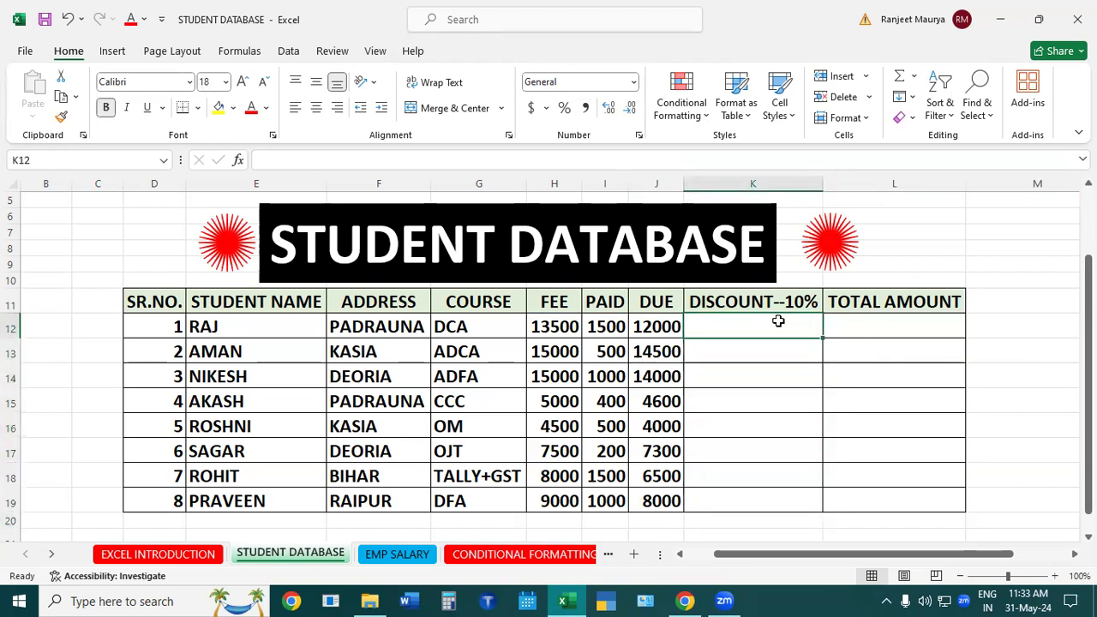
pyautogui.write('=')
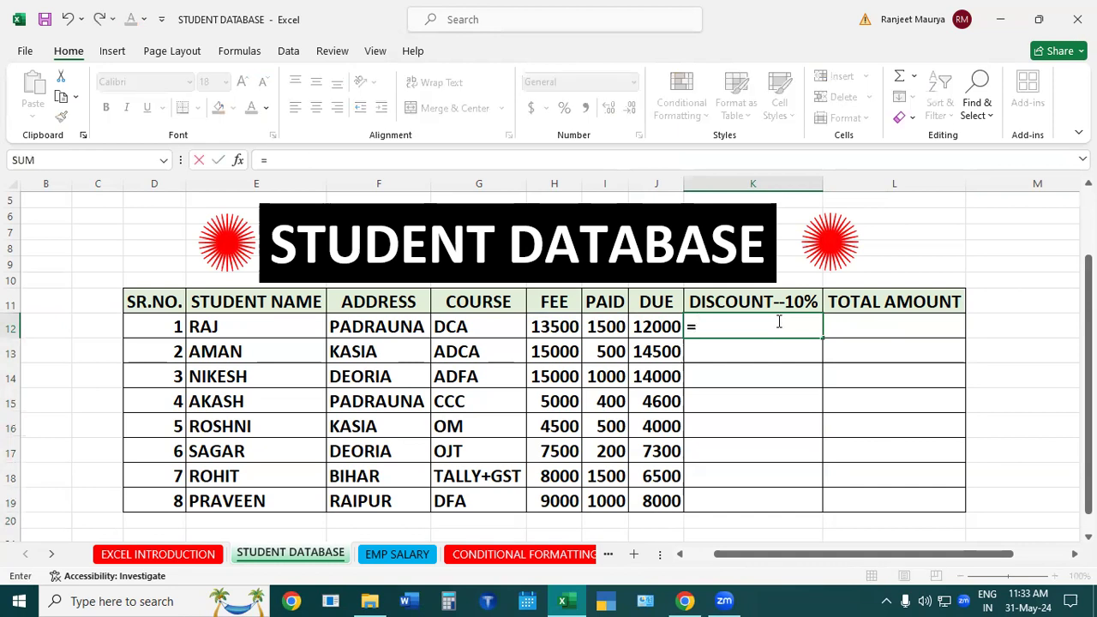
pyautogui.click(647, 323)
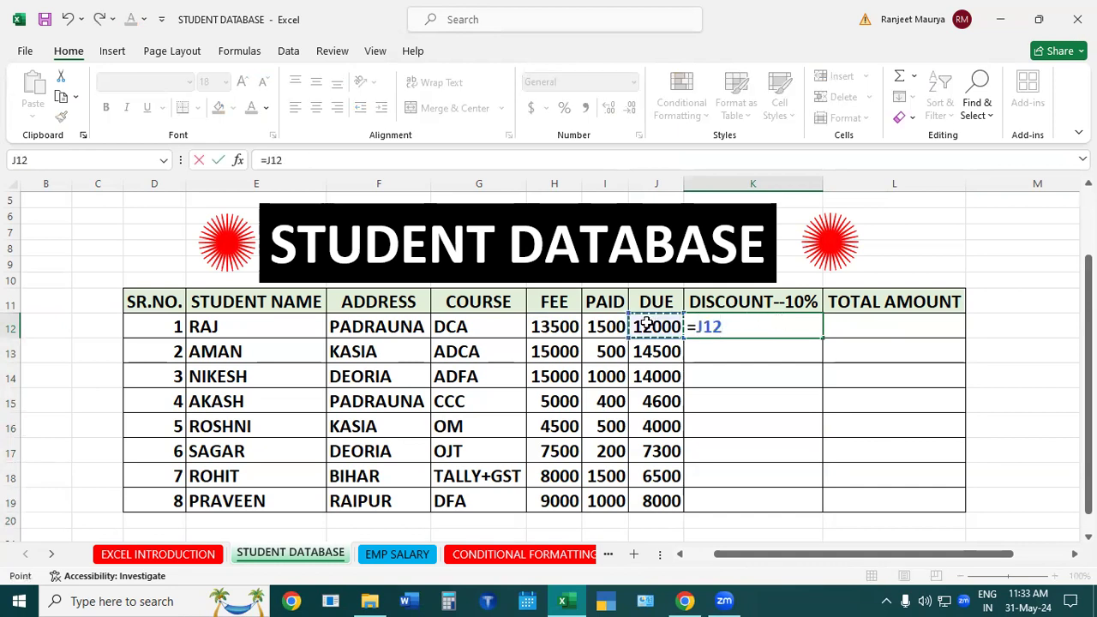
pyautogui.write('*10/100')
pyautogui.press('Return')
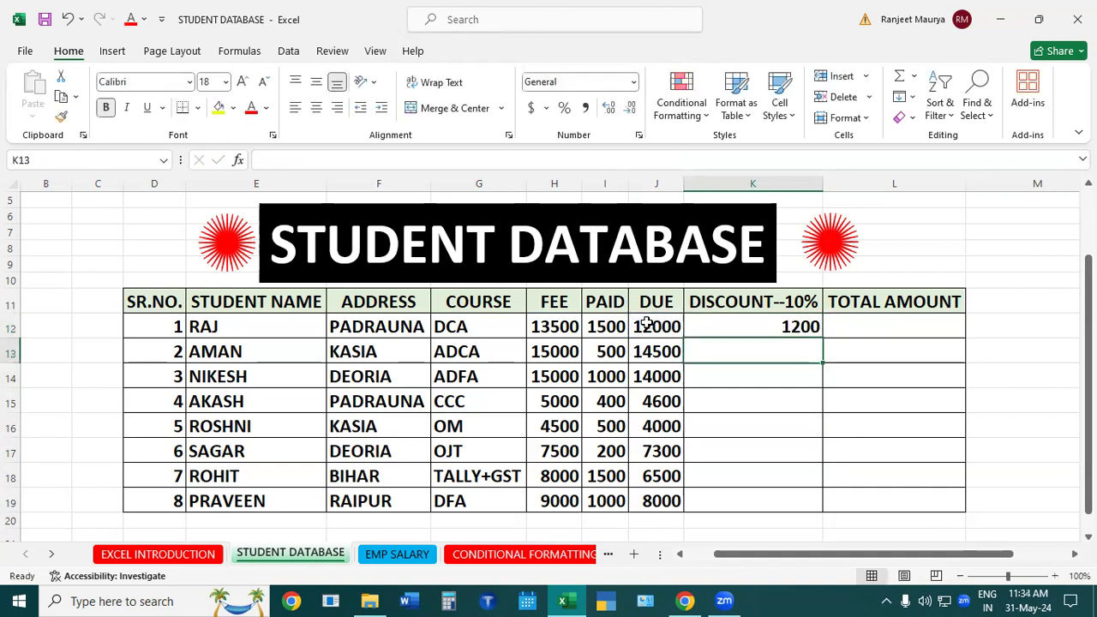
# Clear K12 and try calculating student 1's 10% discount with the formula =J12/10%.
pyautogui.click(772, 325)
pyautogui.press('Delete')
pyautogui.click(837, 446)
pyautogui.click(787, 325)
pyautogui.write('=')
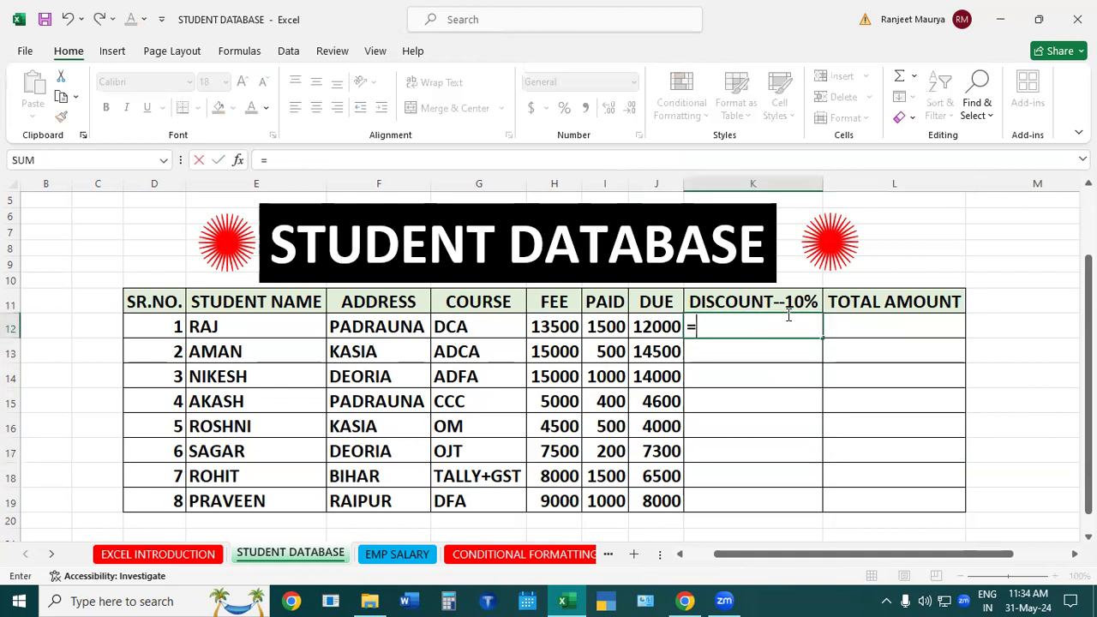
pyautogui.click(651, 319)
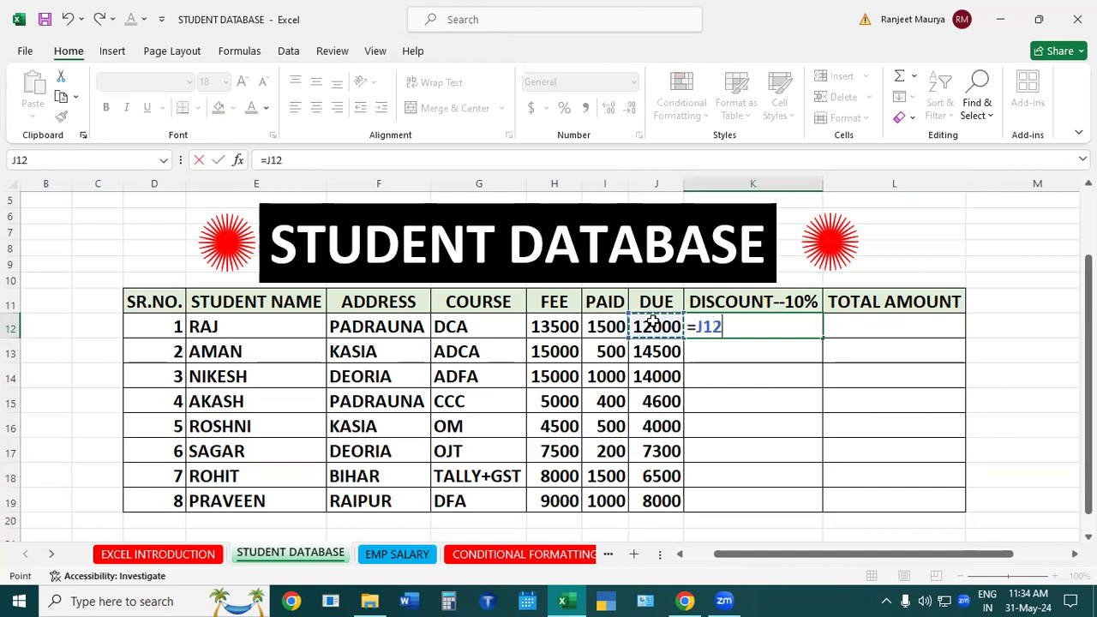
pyautogui.write('/10%')
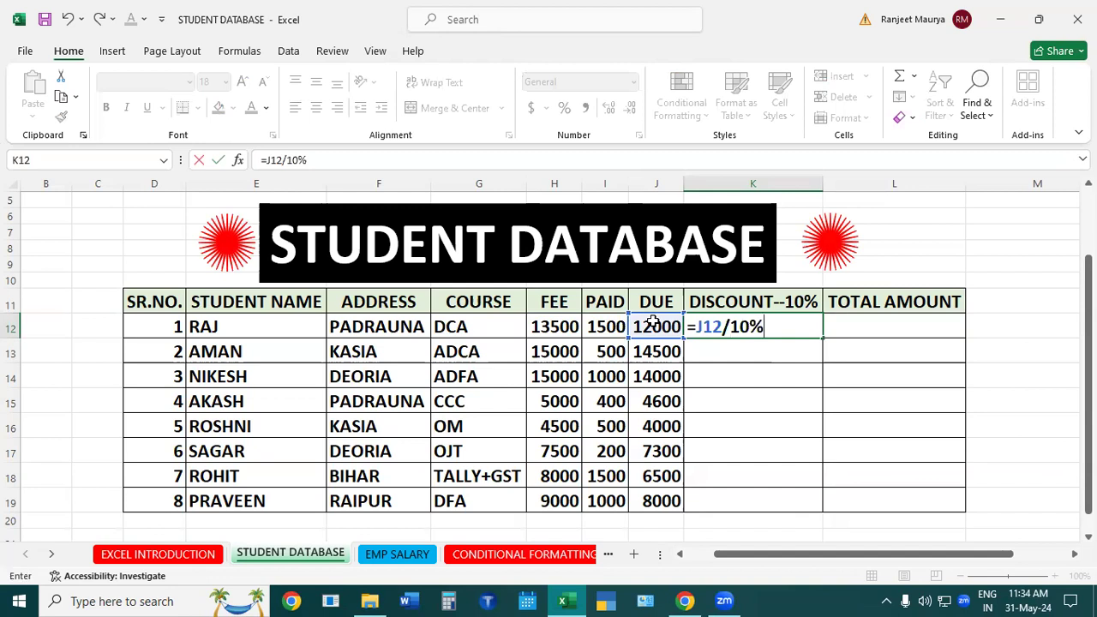
pyautogui.hotkey('ctrl', 'Return')
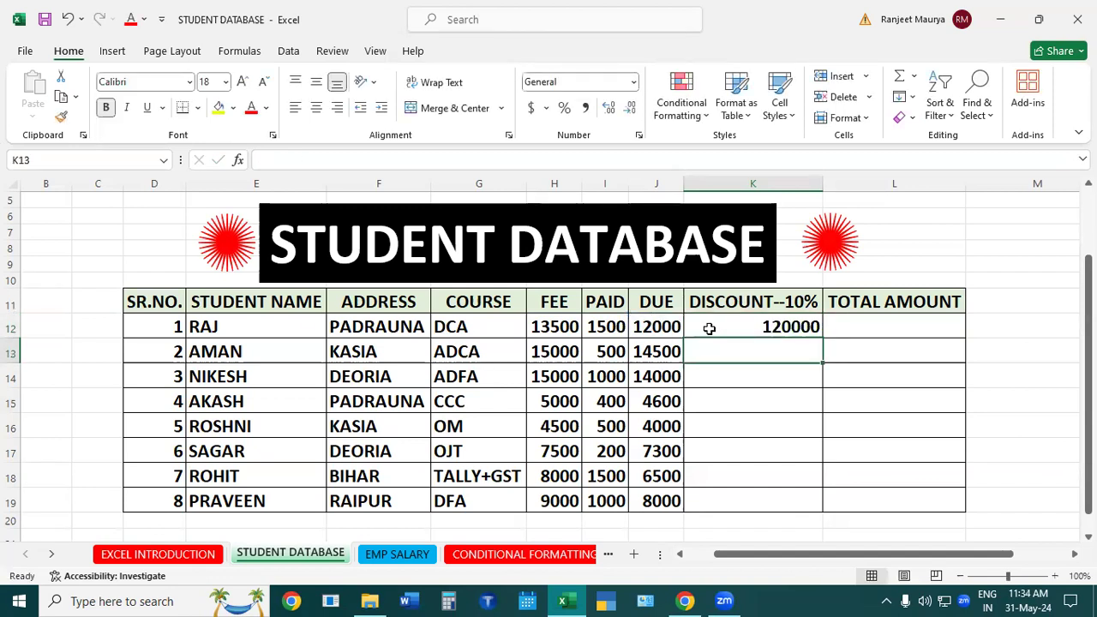
# Correct the K12 discount formula to =J12/10 and copy it down through K19.
pyautogui.doubleClick(785, 328)
pyautogui.press('BackSpace')
pyautogui.press('Return')
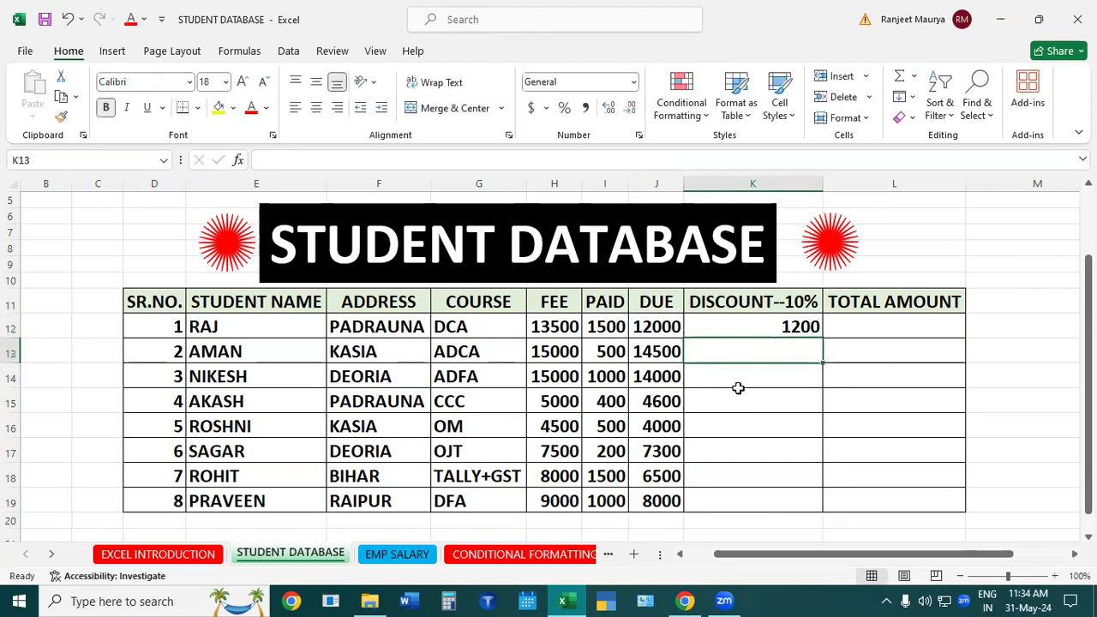
pyautogui.click(806, 328)
pyautogui.doubleClick(821, 338)
pyautogui.click(844, 355)
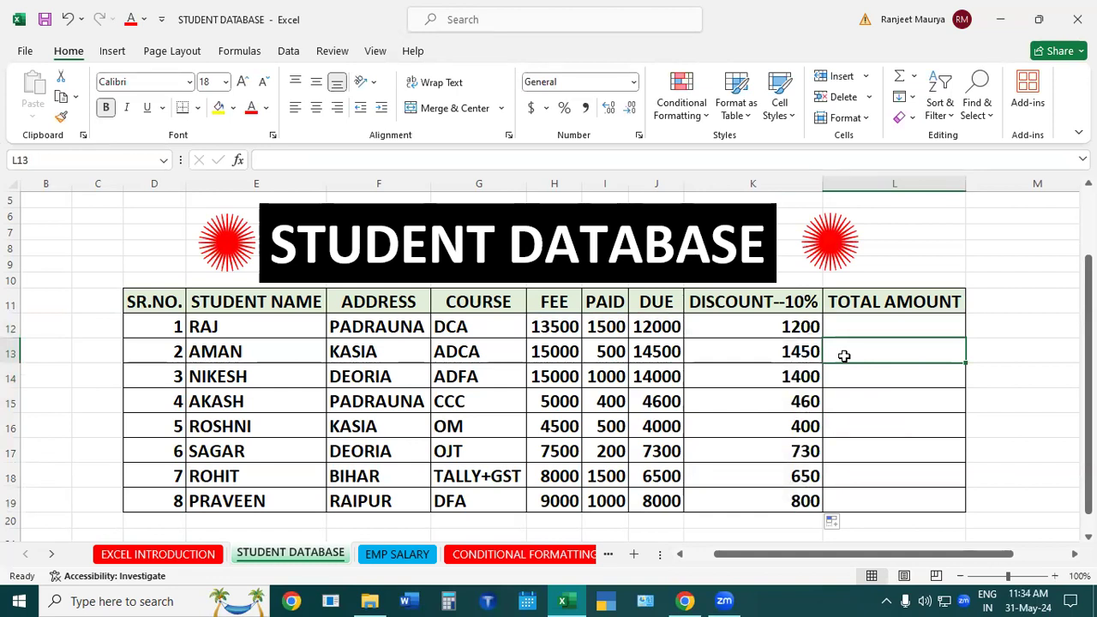
# Clear the discounts in K12:K19 and re-enter student 1's discount in K12 as =J12/10.
pyautogui.moveTo(779, 326); pyautogui.dragTo(790, 494)
pyautogui.press('Delete')
pyautogui.click(892, 458)
pyautogui.click(798, 326)
pyautogui.write('=')
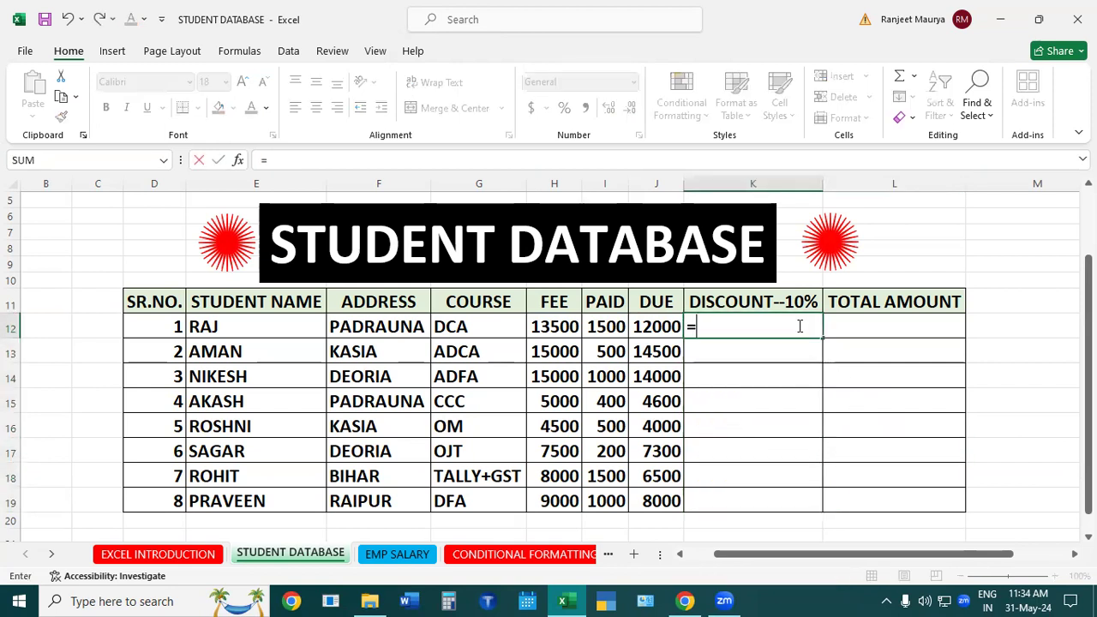
pyautogui.click(648, 331)
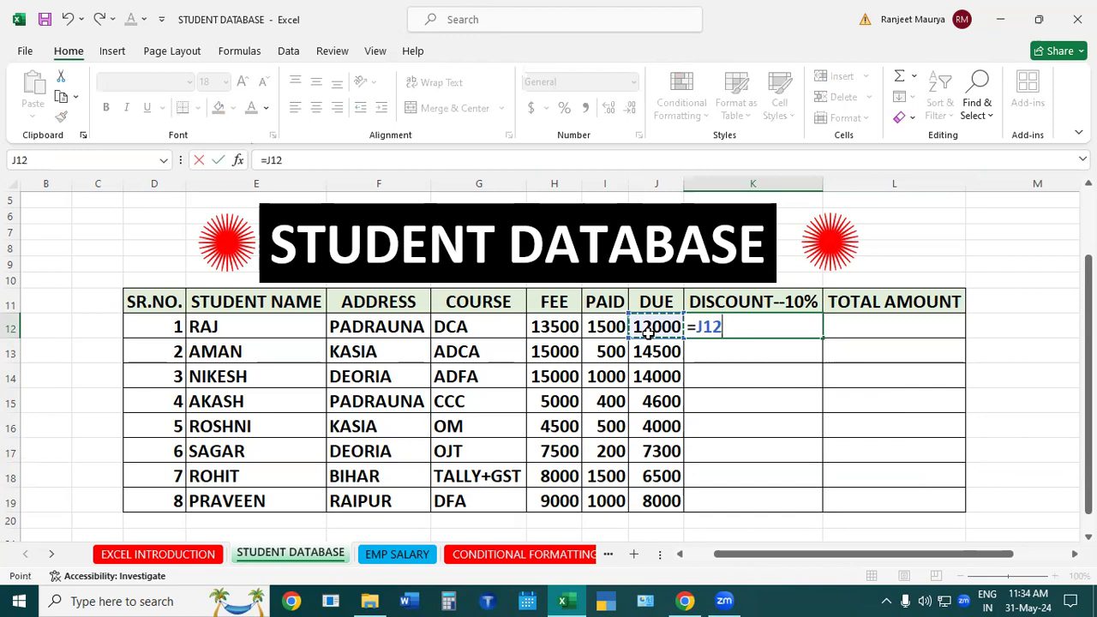
pyautogui.write('/12')
pyautogui.press('BackSpace')
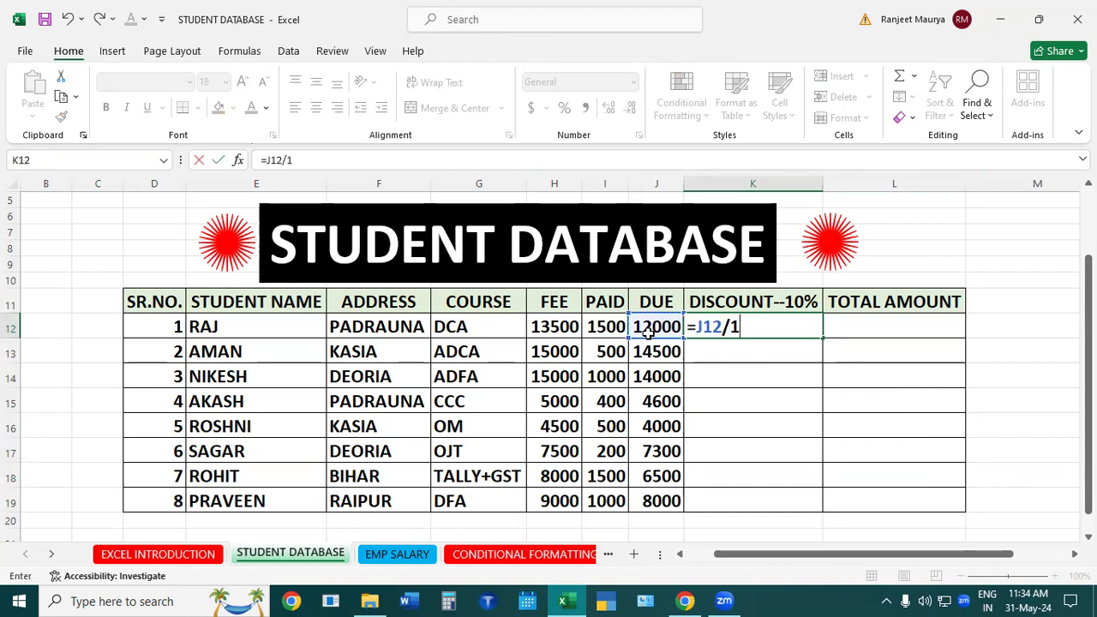
pyautogui.press('Return')
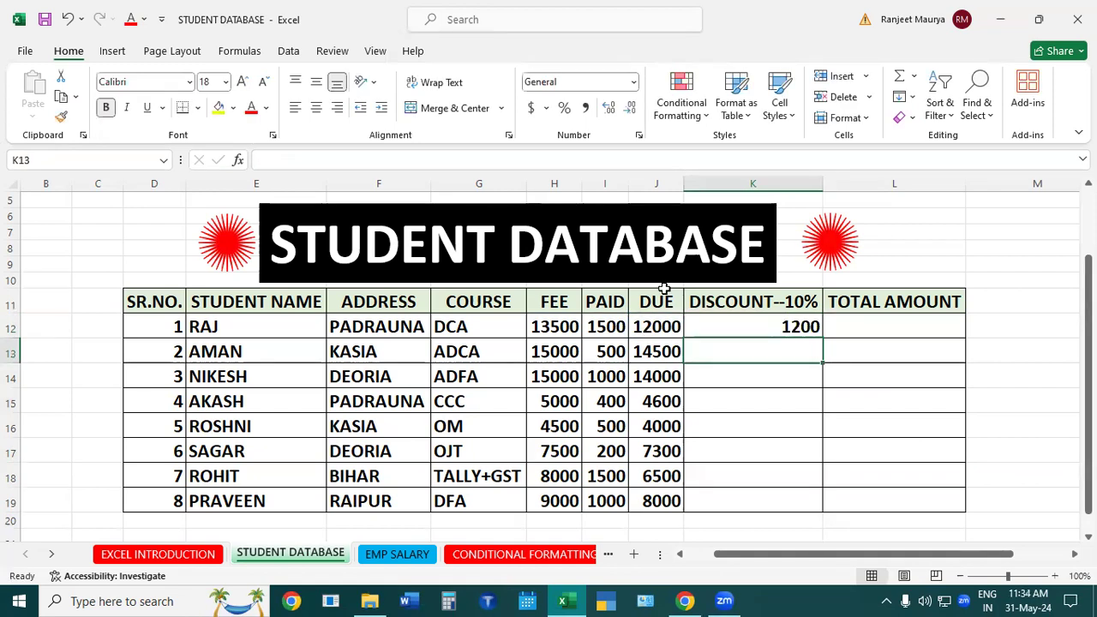
# Fill the =J12/10 discount formula from K12 down to K19 for students 2 to 8.
pyautogui.click(785, 320)
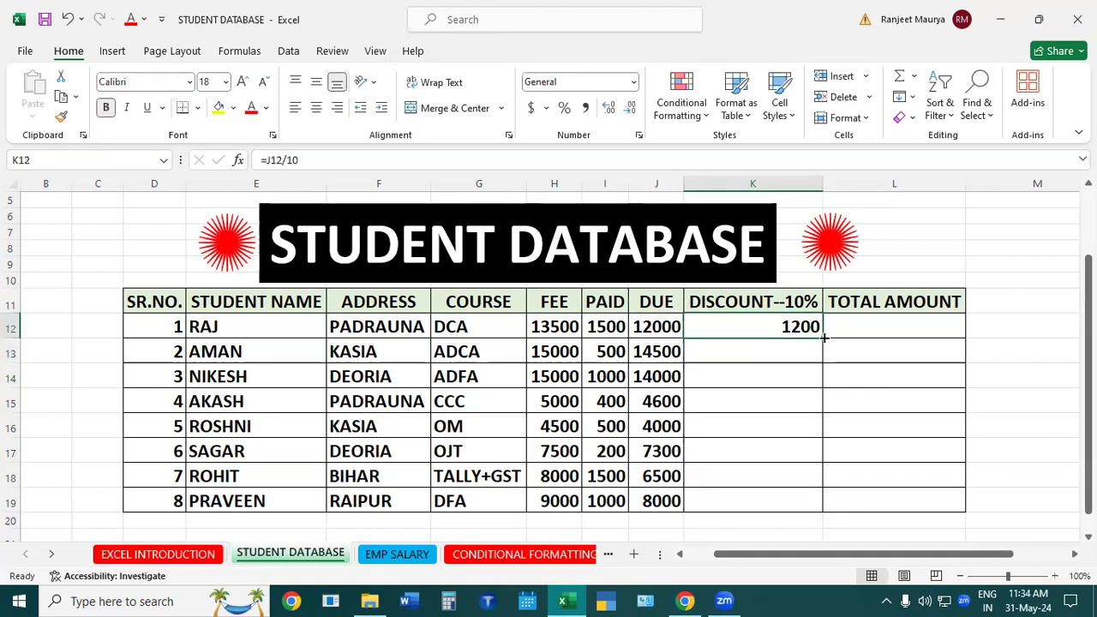
pyautogui.doubleClick(823, 337)
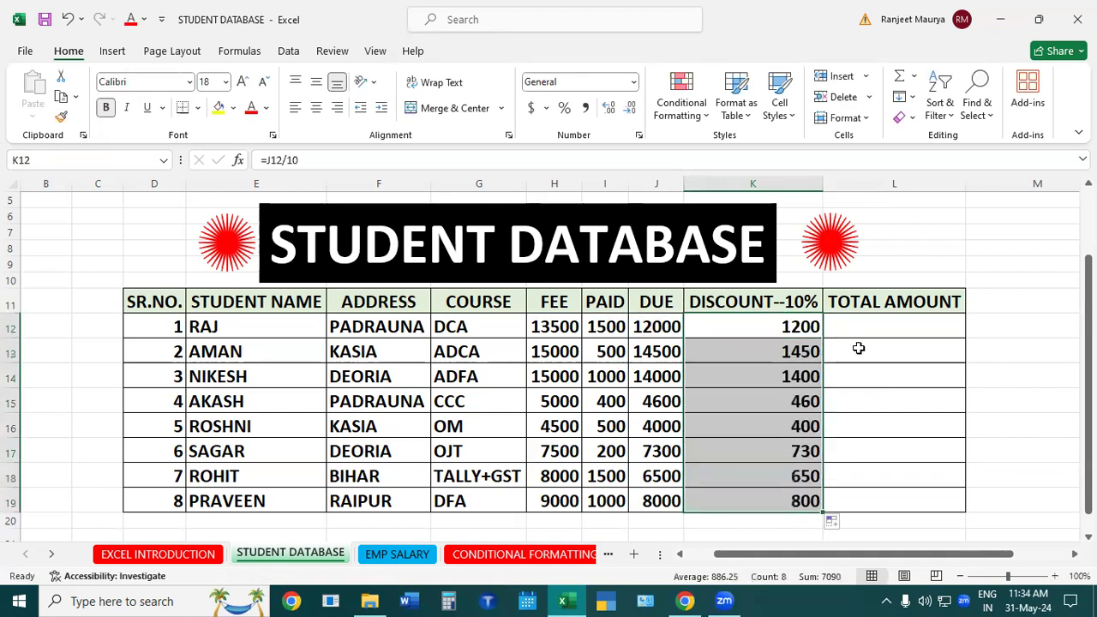
pyautogui.click(857, 348)
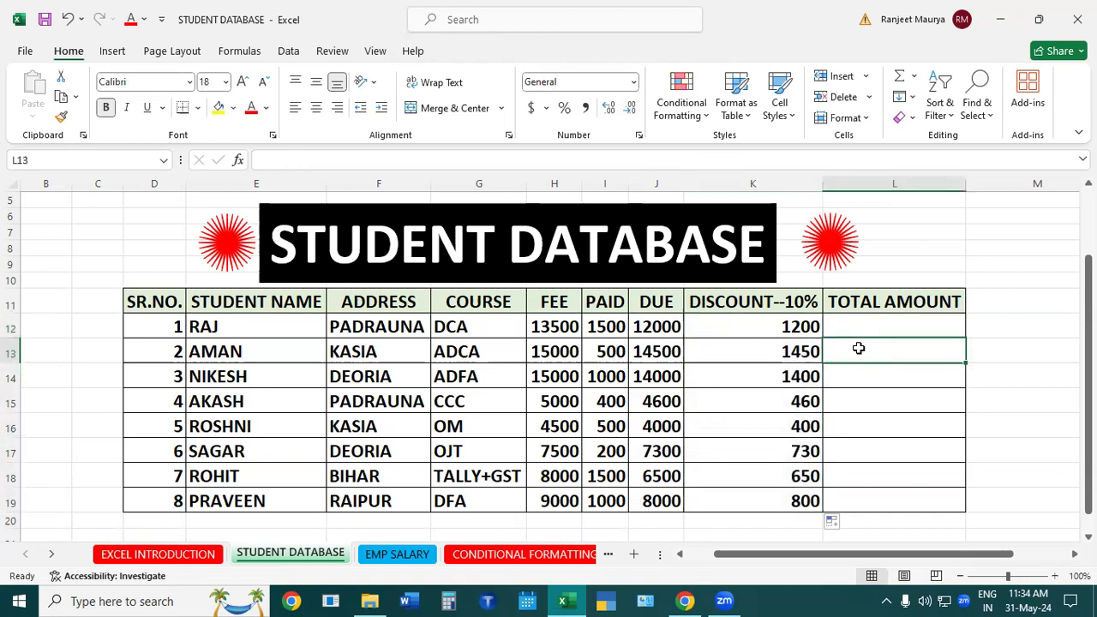
# Review the discount column and student 1's due and discount amounts as the basis for the total amount.
pyautogui.moveTo(771, 322); pyautogui.dragTo(783, 488)
pyautogui.click(866, 448)
pyautogui.click(880, 324)
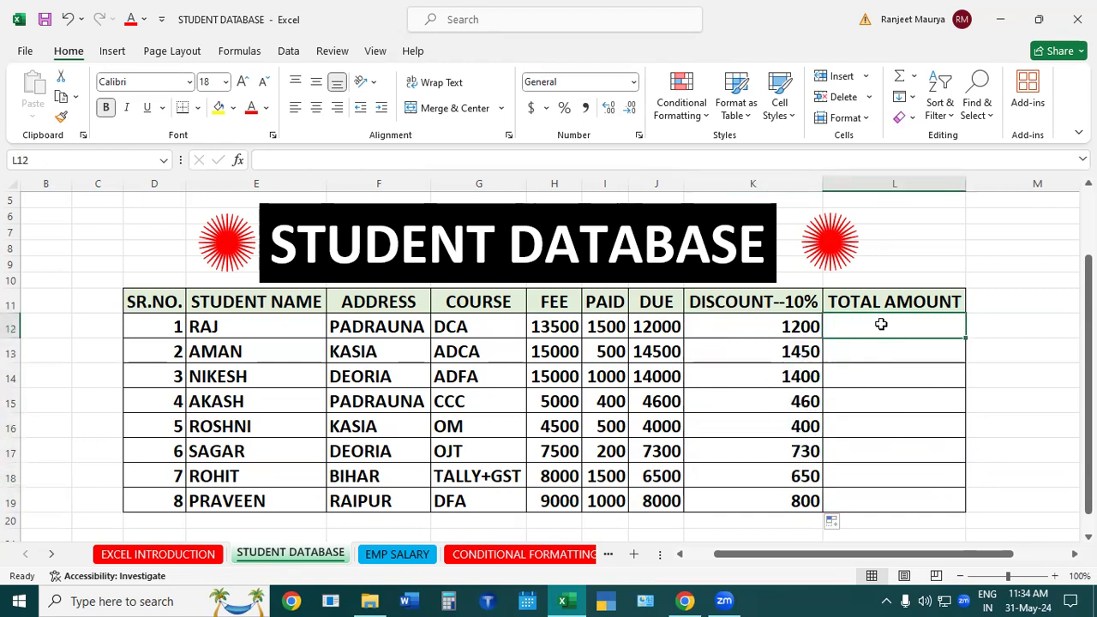
pyautogui.click(647, 325)
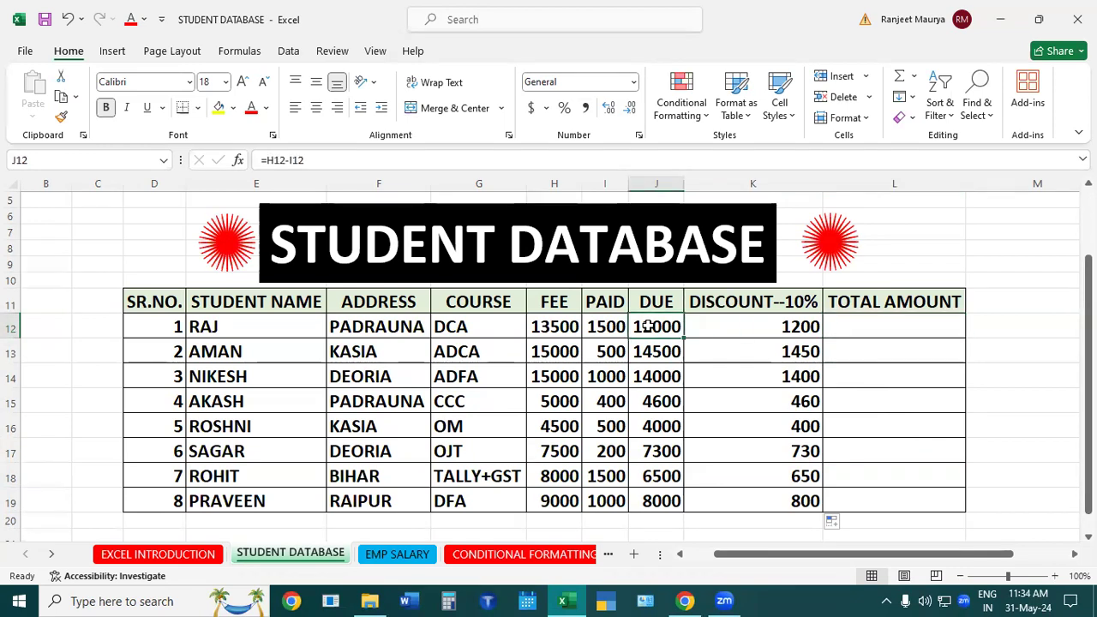
pyautogui.click(789, 326)
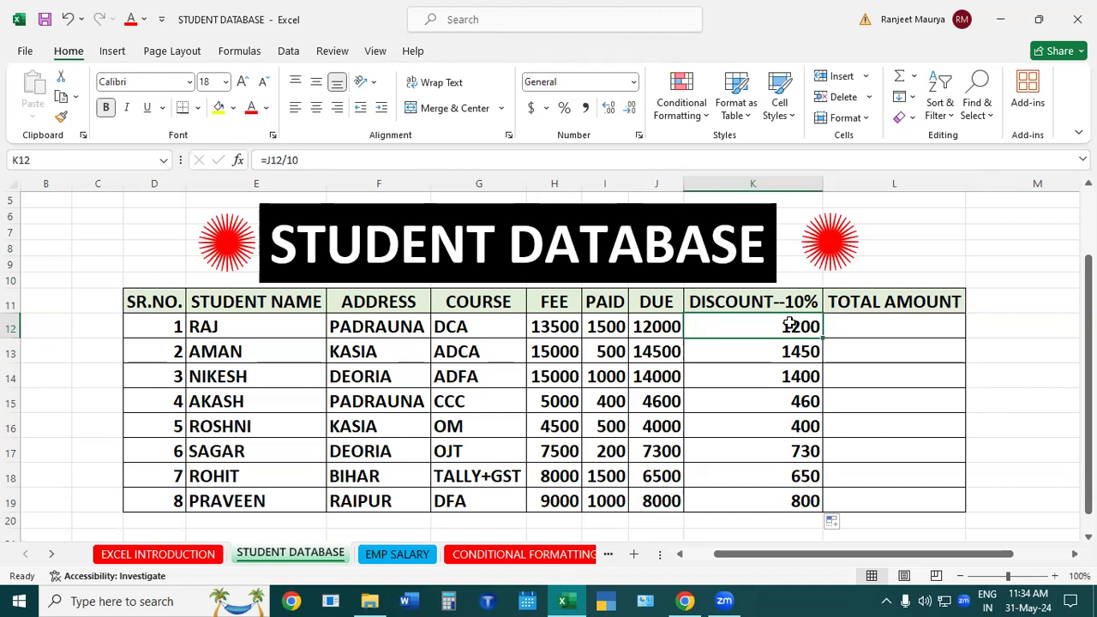
pyautogui.click(892, 324)
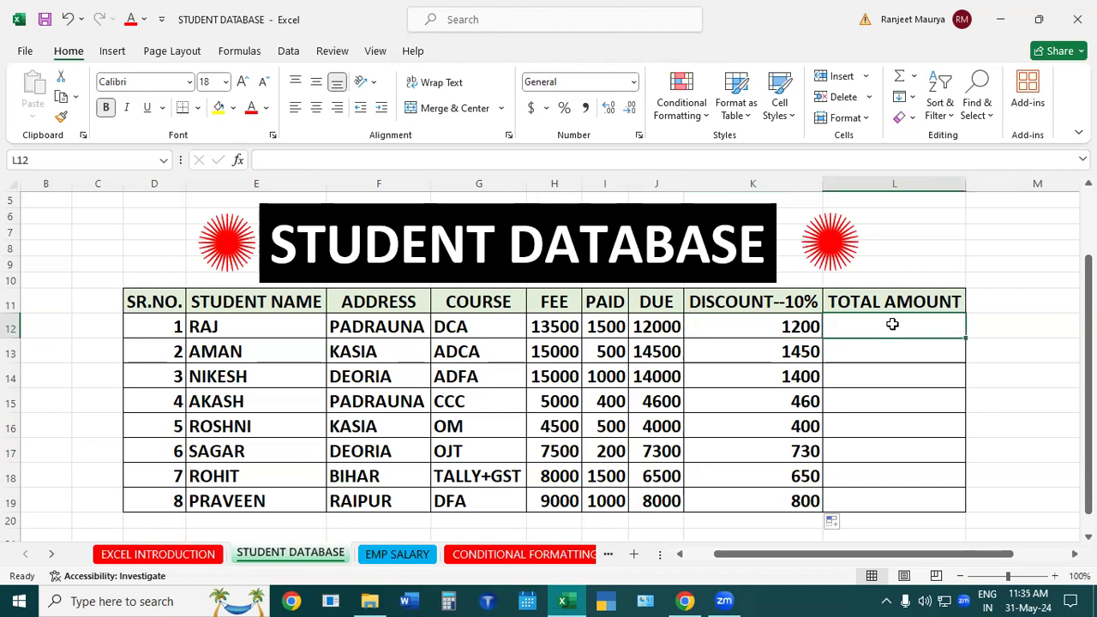
pyautogui.click(650, 327)
pyautogui.click(730, 319)
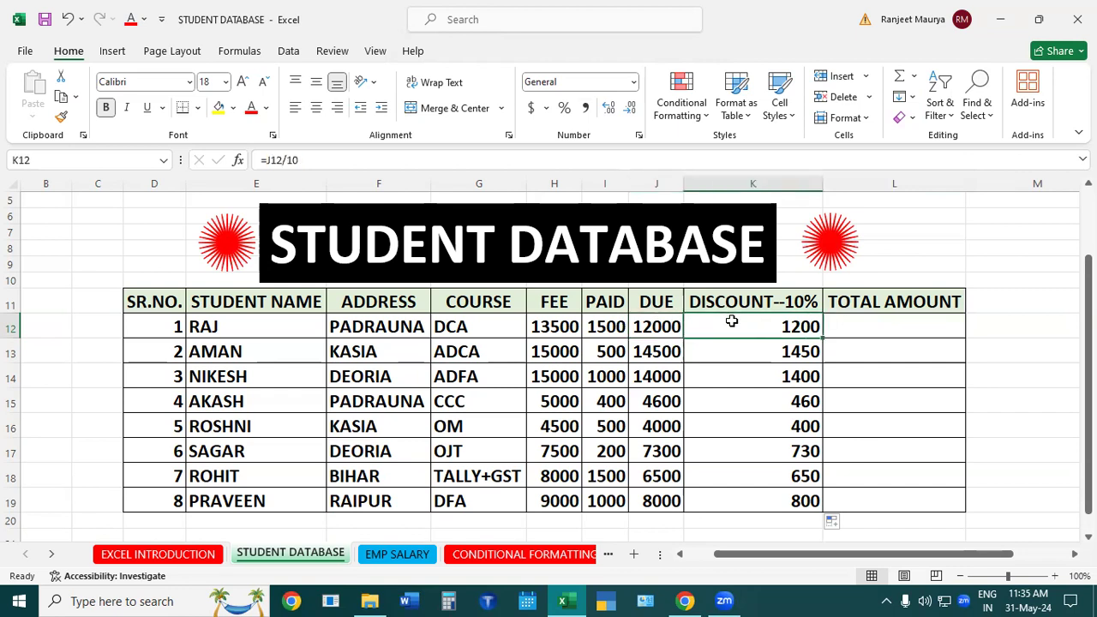
# Calculate student 1's total amount in L12 with =J12-K12 and copy the formula down for the other students.
pyautogui.click(916, 330)
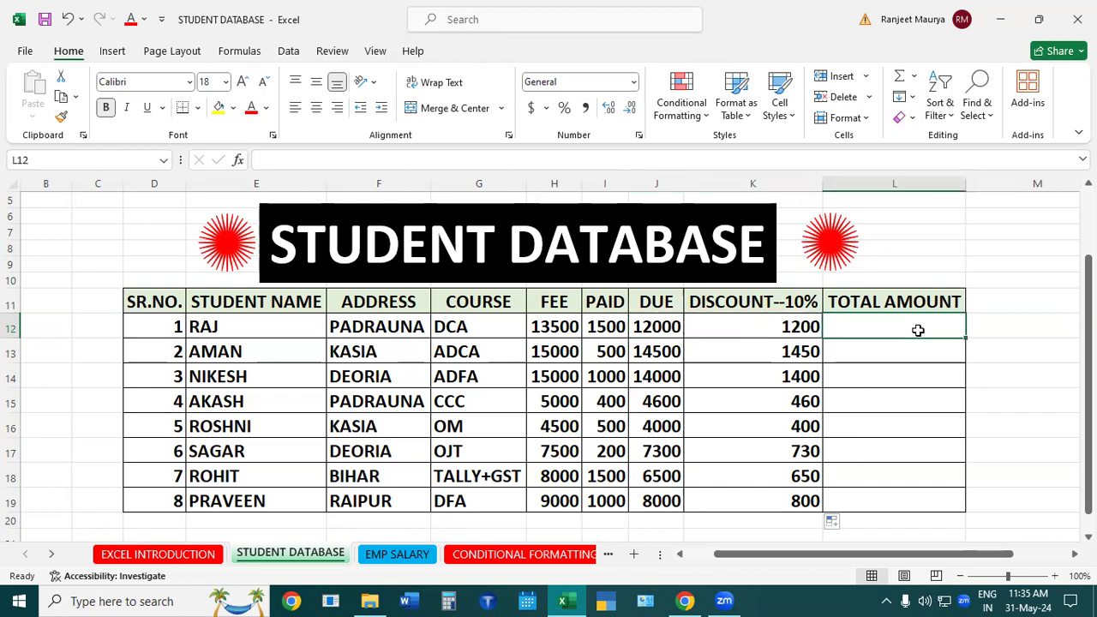
pyautogui.write('=')
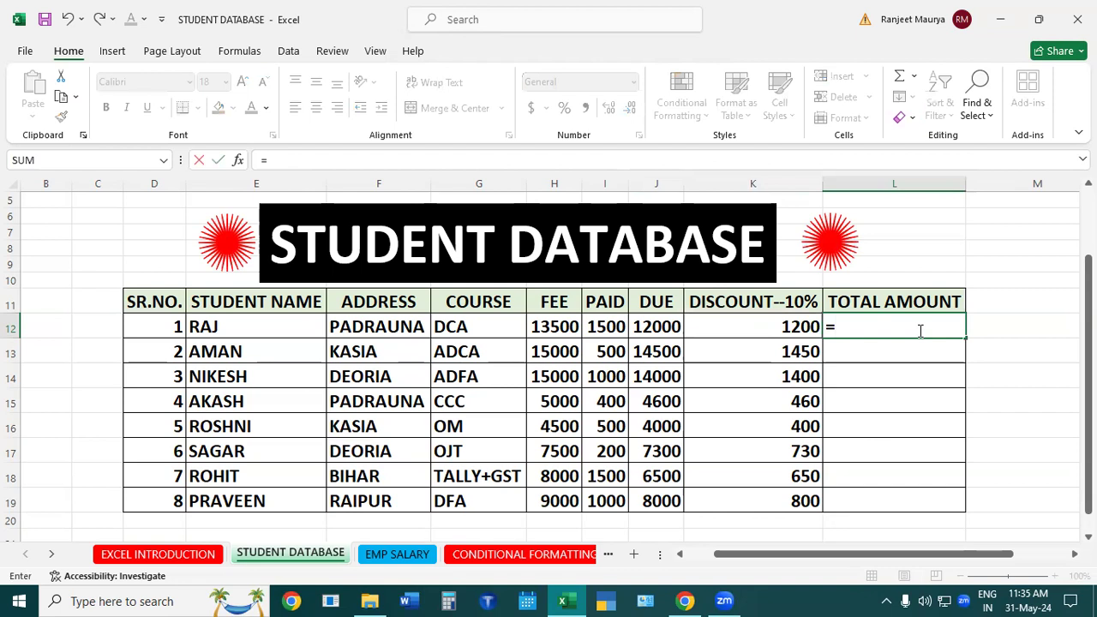
pyautogui.click(675, 321)
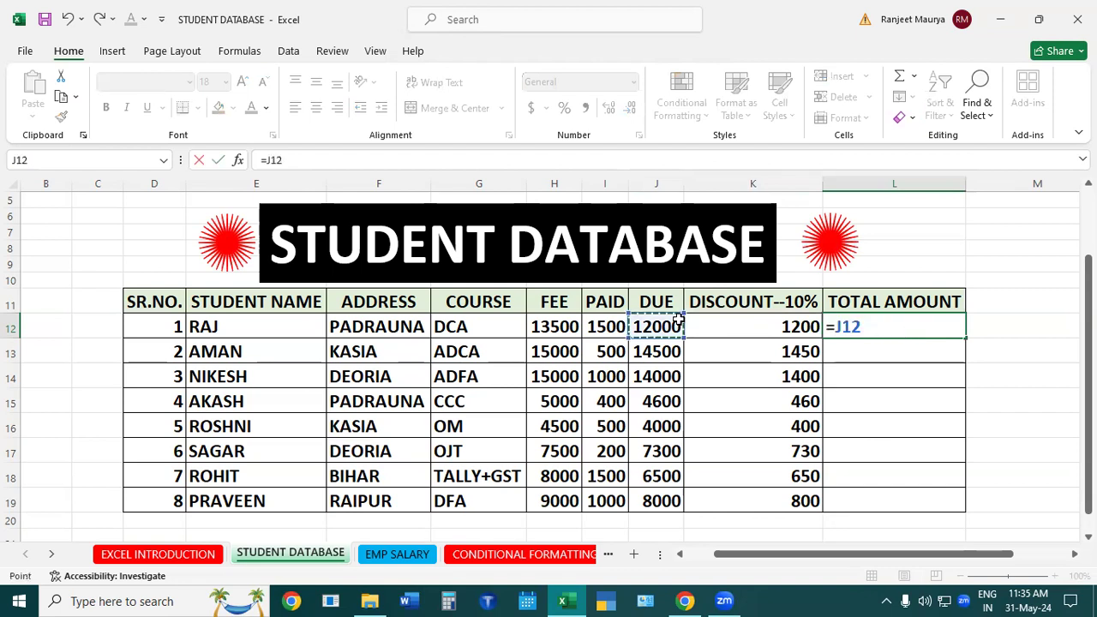
pyautogui.write('-')
pyautogui.click(727, 324)
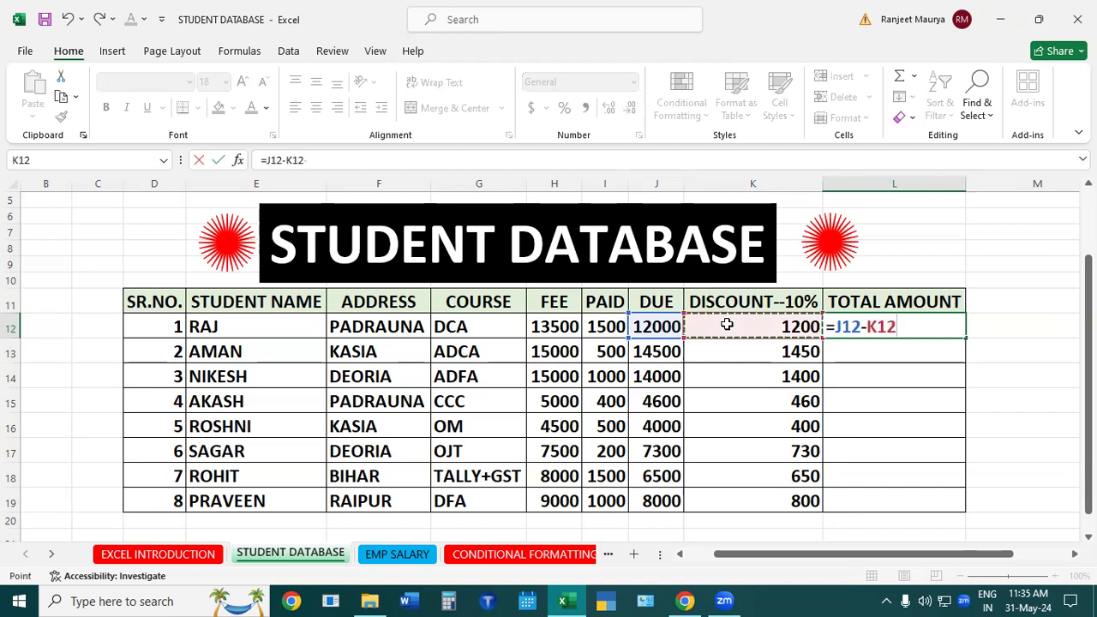
pyautogui.press('Return')
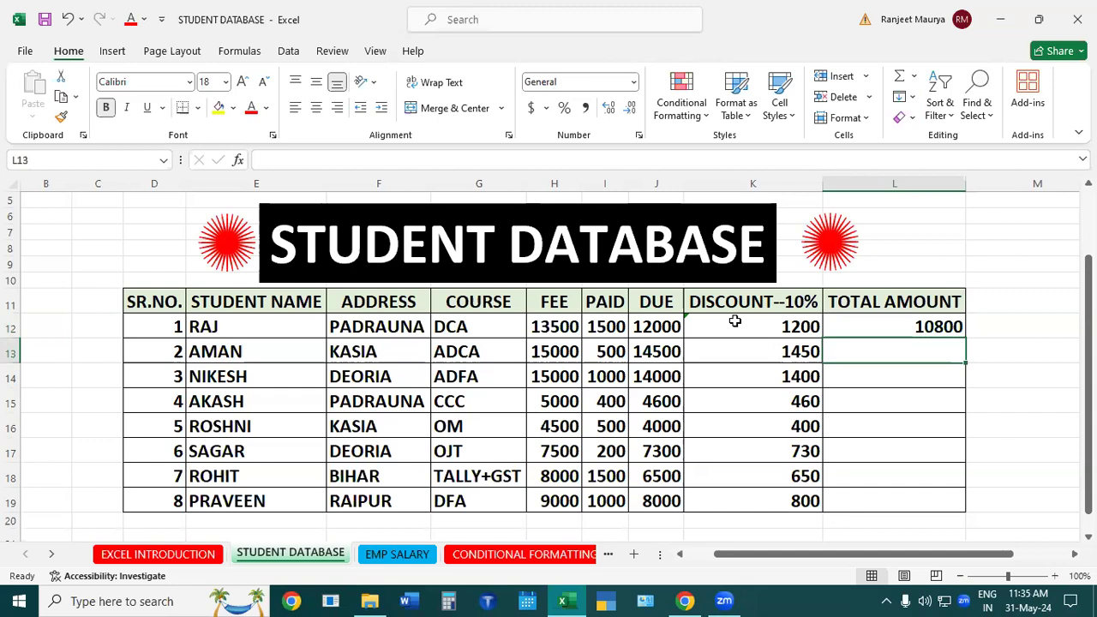
pyautogui.click(908, 333)
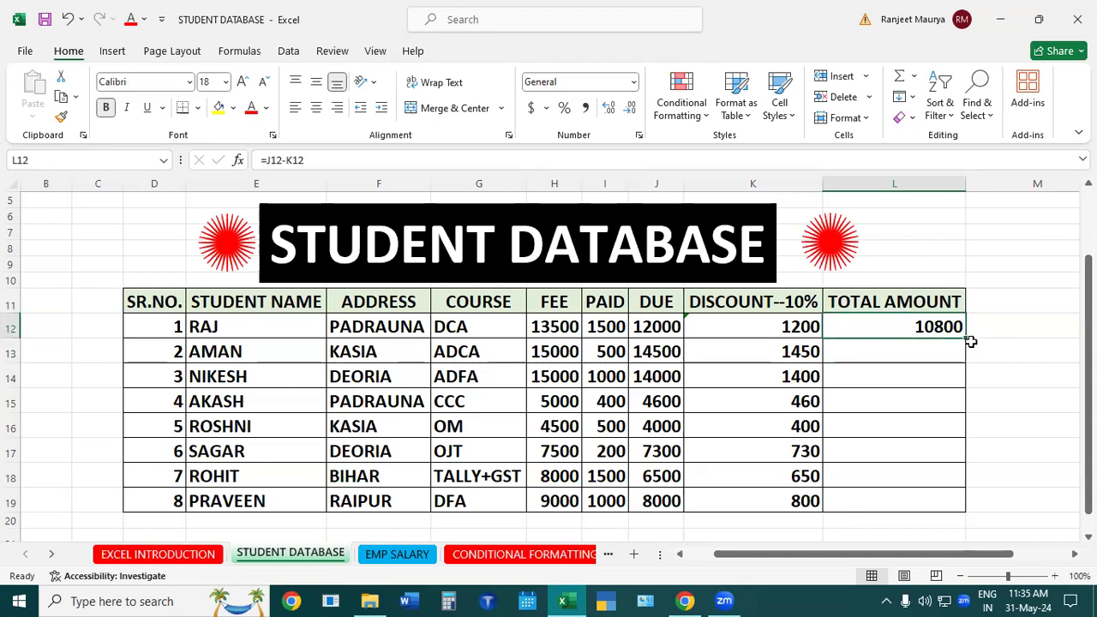
pyautogui.doubleClick(963, 339)
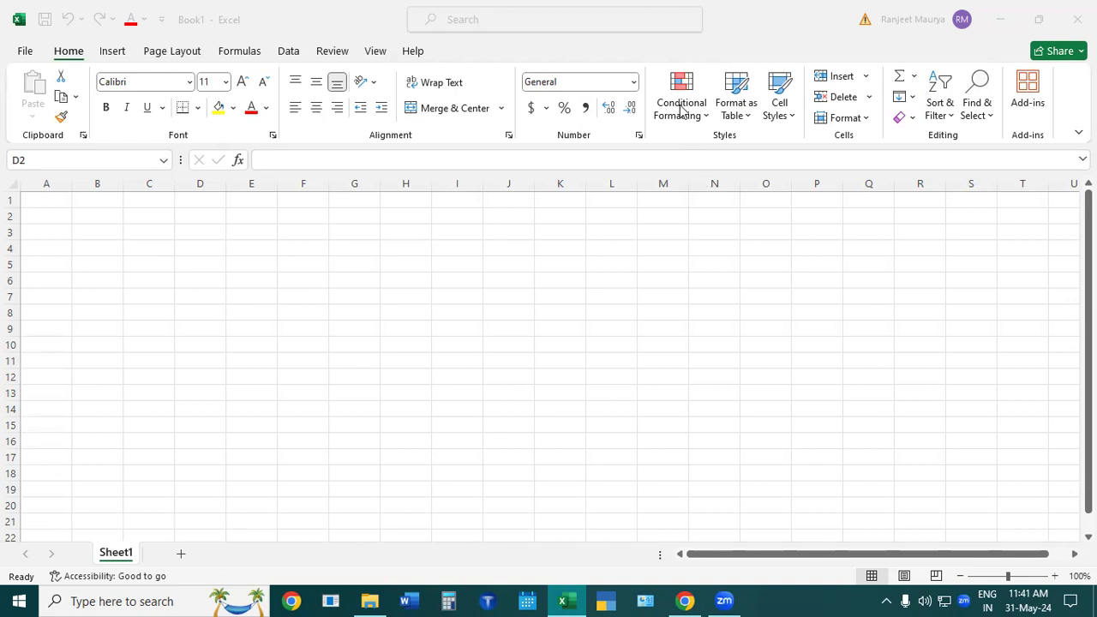
# Merge and center the range B1:S5 on Sheet1 of the blank Book1 workbook.
pyautogui.click(454, 268)
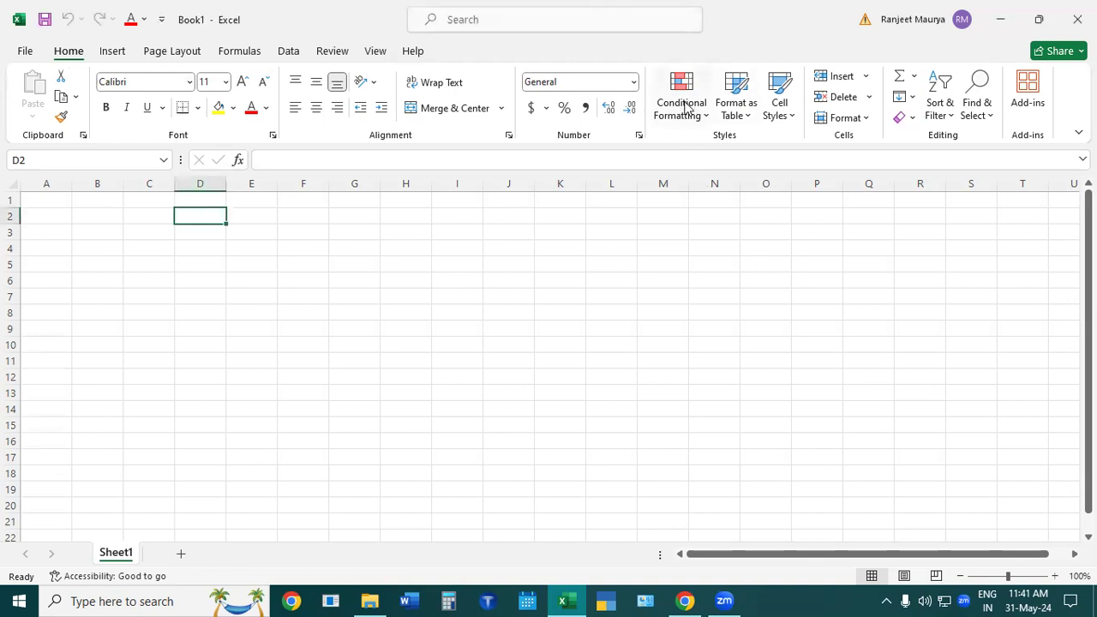
pyautogui.click(197, 362)
pyautogui.click(534, 312)
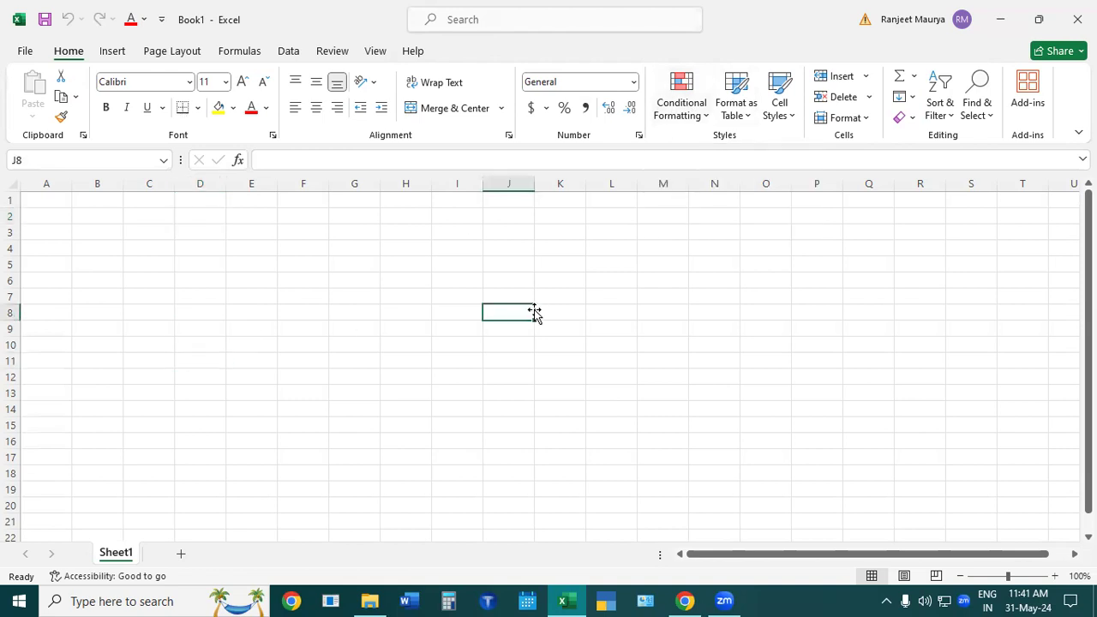
pyautogui.moveTo(97, 201); pyautogui.dragTo(975, 268)
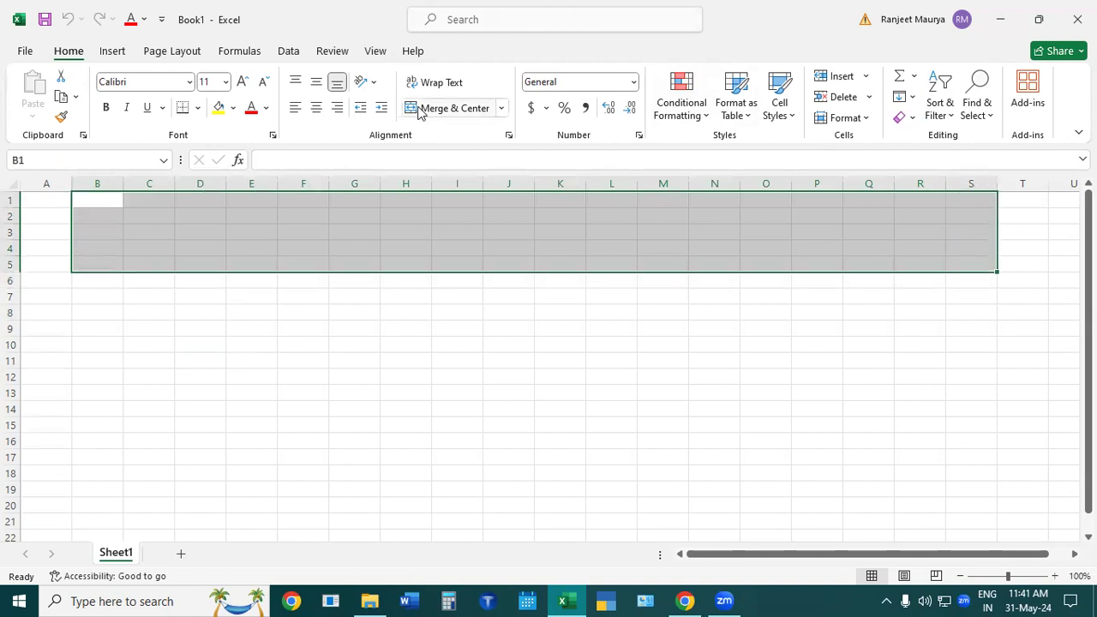
pyautogui.click(448, 110)
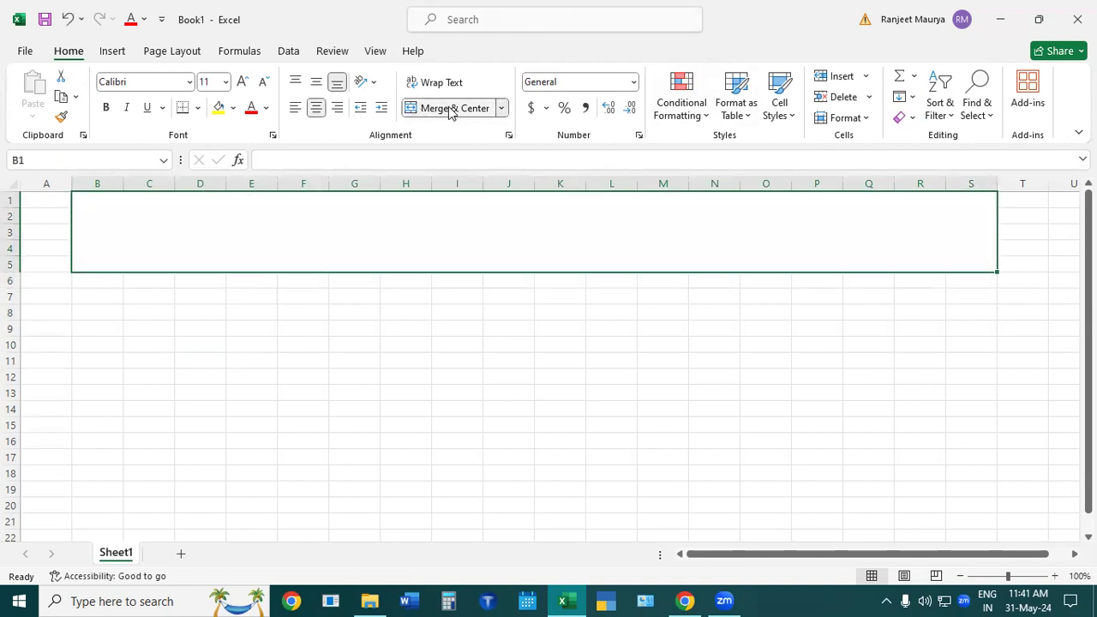
# Enter the title CONDITIONAL FORMATTING in the merged cell B1.
pyautogui.doubleClick(537, 249)
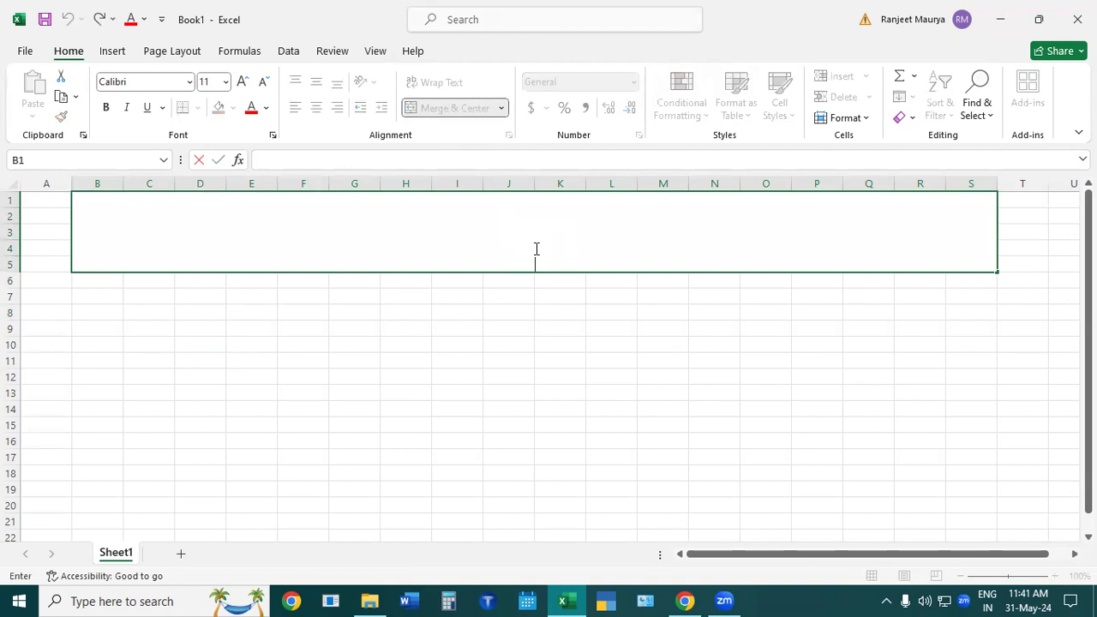
pyautogui.write('CONDITIONAL FORM')
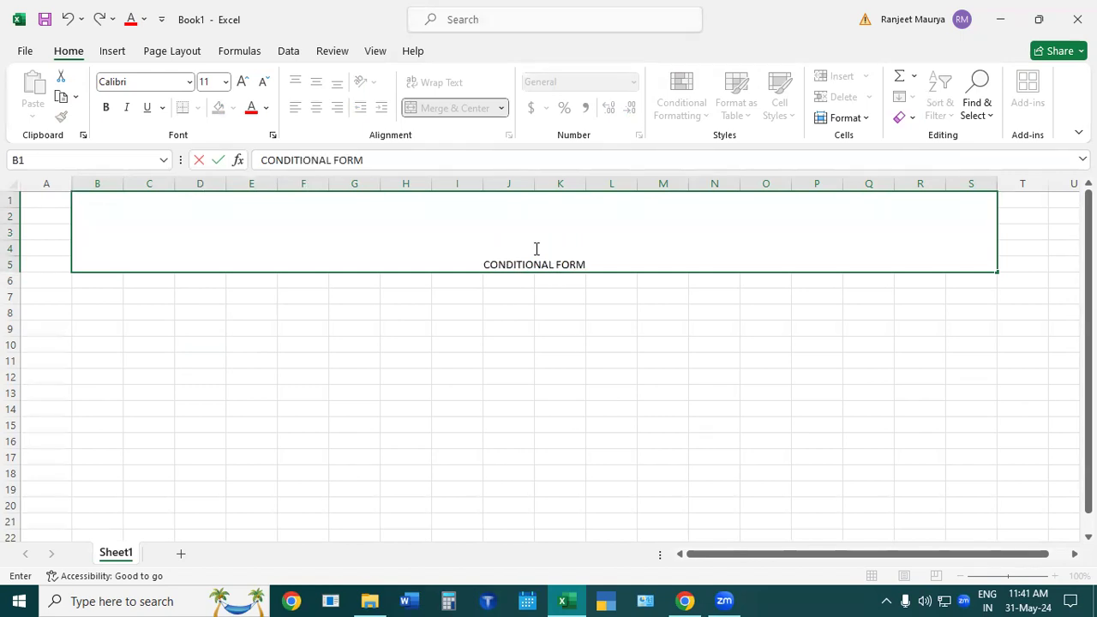
pyautogui.write('ATTING')
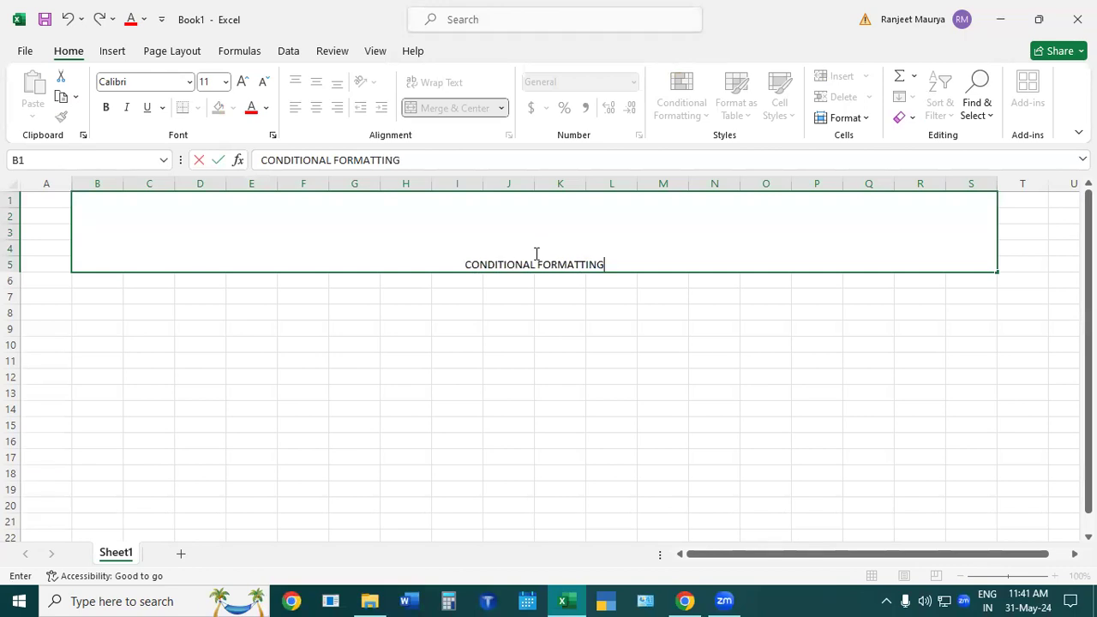
pyautogui.click(540, 354)
# Enlarge the CONDITIONAL FORMATTING title to font size 72 and make it bold.
pyautogui.click(538, 240)
pyautogui.click(243, 82)
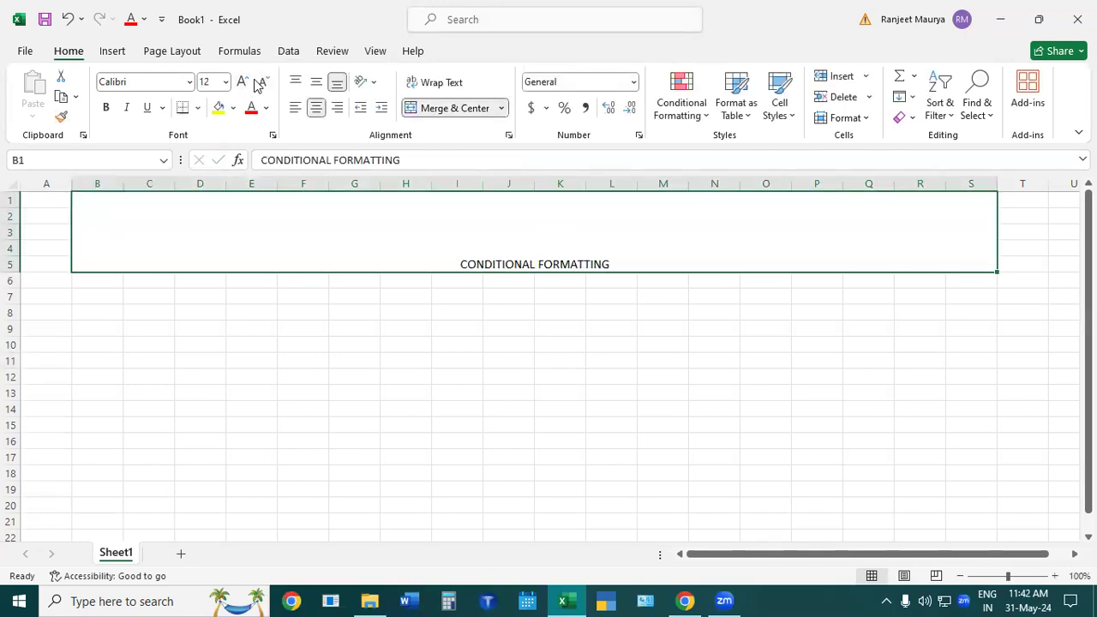
pyautogui.click(244, 82)
pyautogui.click(245, 82)
pyautogui.click(246, 83)
pyautogui.click(246, 82)
pyautogui.click(247, 82)
pyautogui.click(247, 83)
pyautogui.click(247, 82)
pyautogui.click(247, 82)
pyautogui.click(246, 83)
pyautogui.click(247, 82)
pyautogui.click(247, 82)
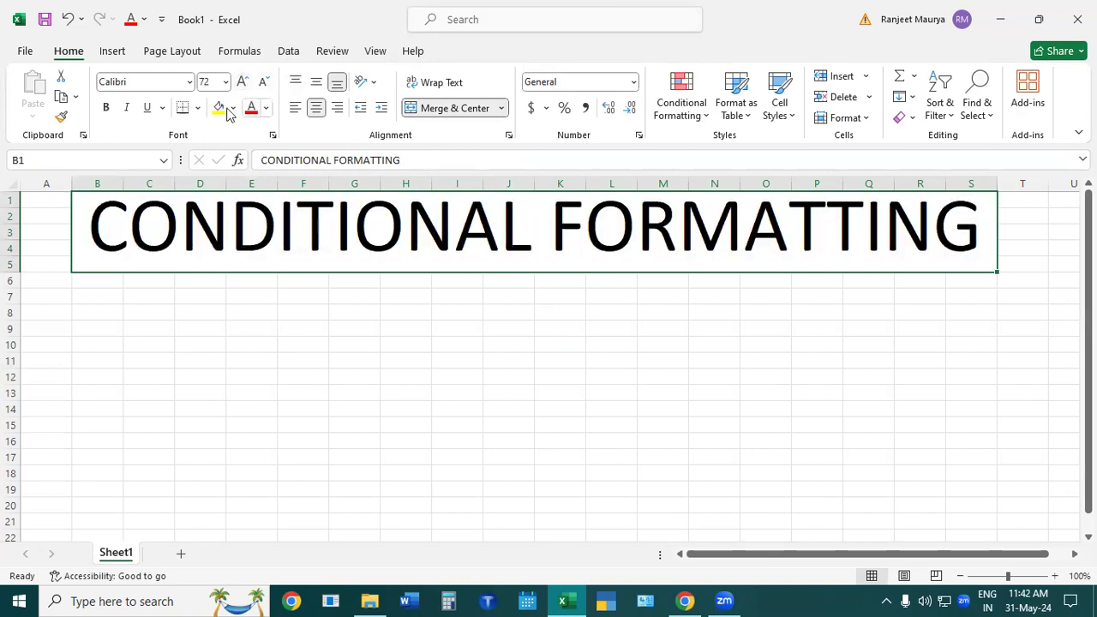
pyautogui.click(107, 108)
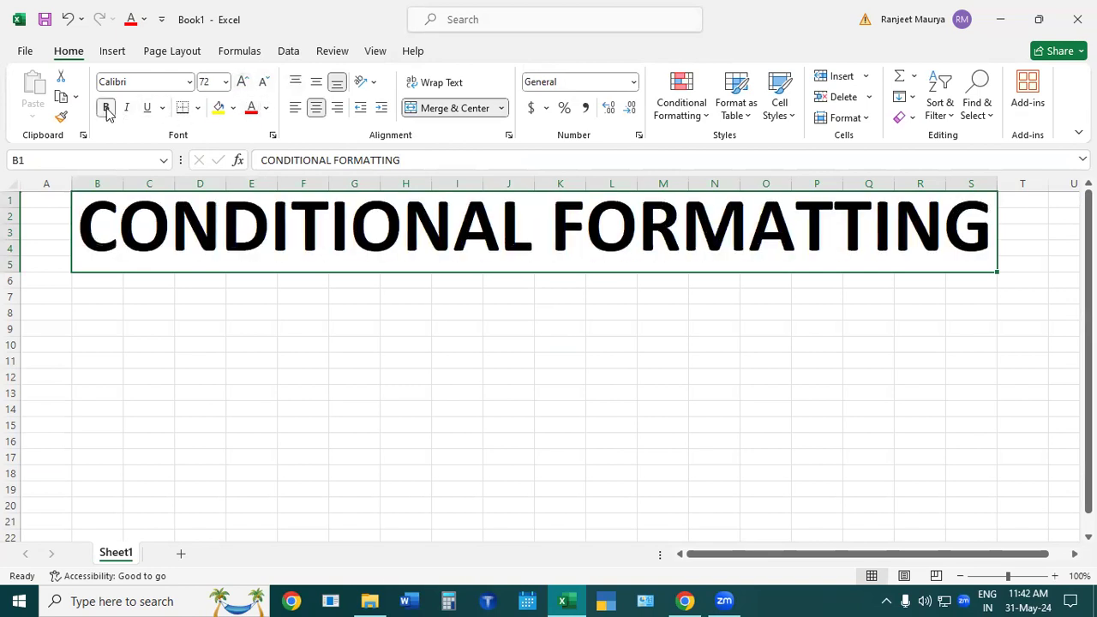
# Format the merged title cell with a yellow fill, middle vertical alignment and a thick outside border.
pyautogui.click(218, 107)
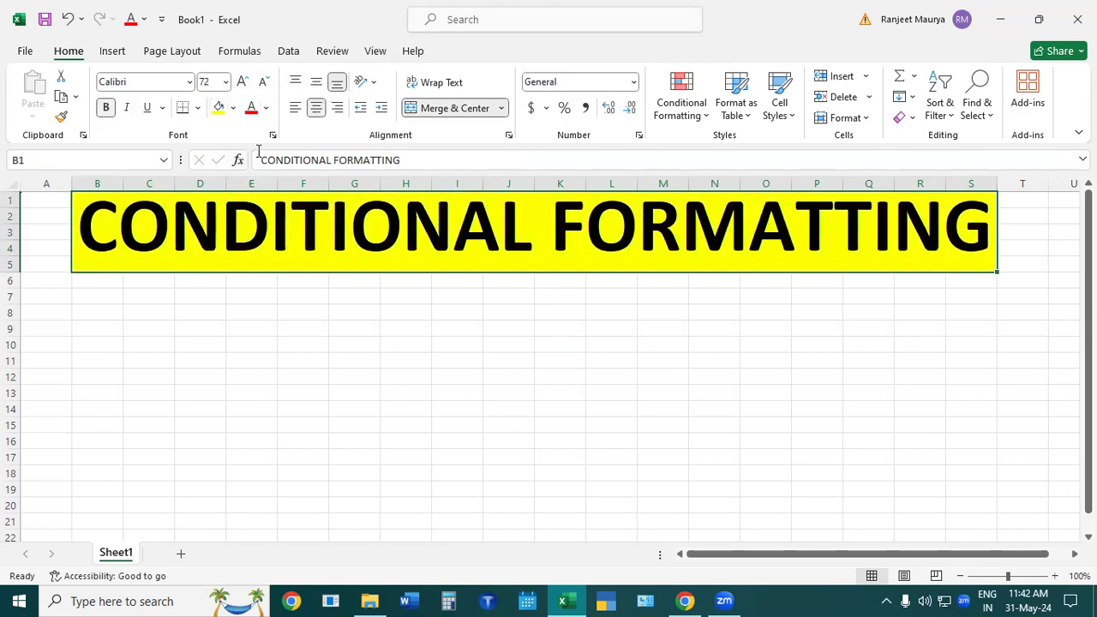
pyautogui.click(316, 82)
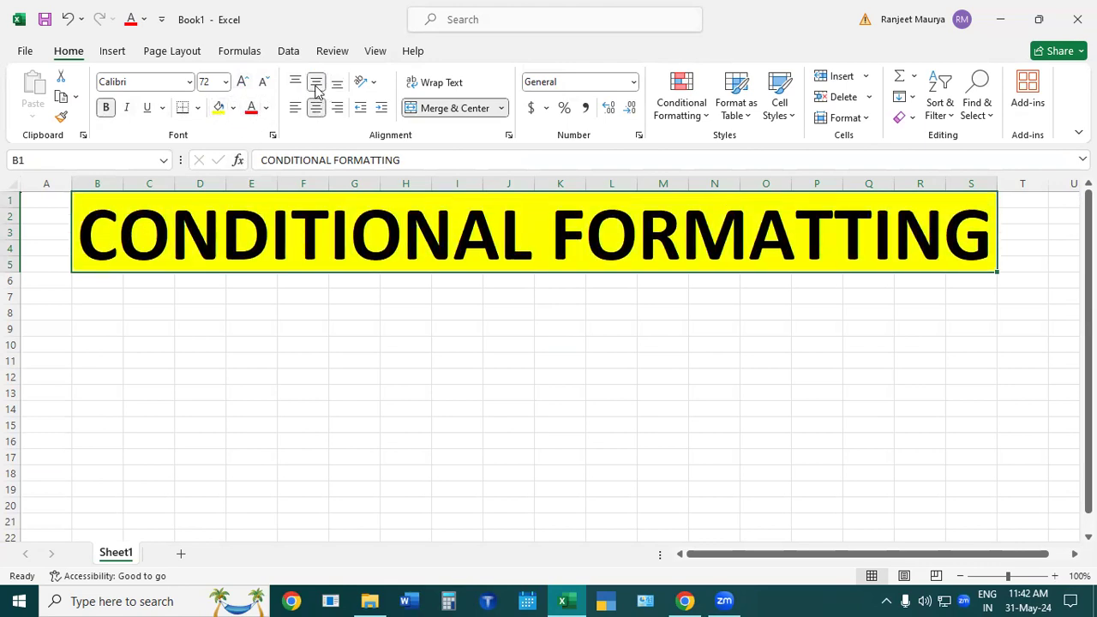
pyautogui.click(197, 108)
pyautogui.click(203, 313)
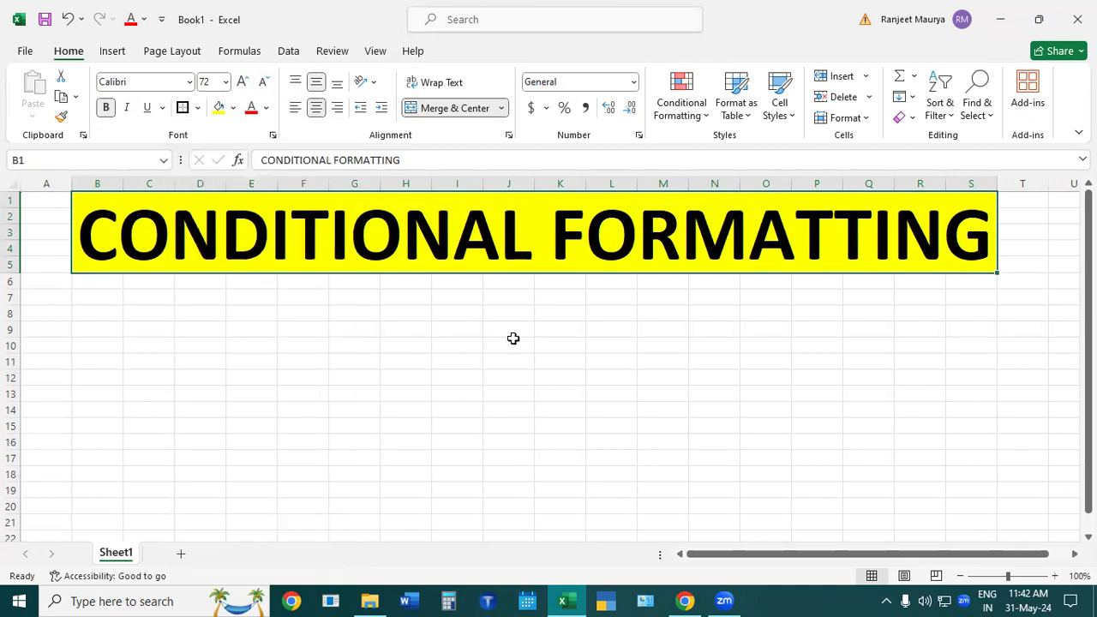
pyautogui.click(511, 341)
pyautogui.click(216, 344)
pyautogui.click(94, 364)
pyautogui.click(451, 345)
# Enter the formula =RANDBETWEEN(34,90) in cell D7.
pyautogui.click(214, 299)
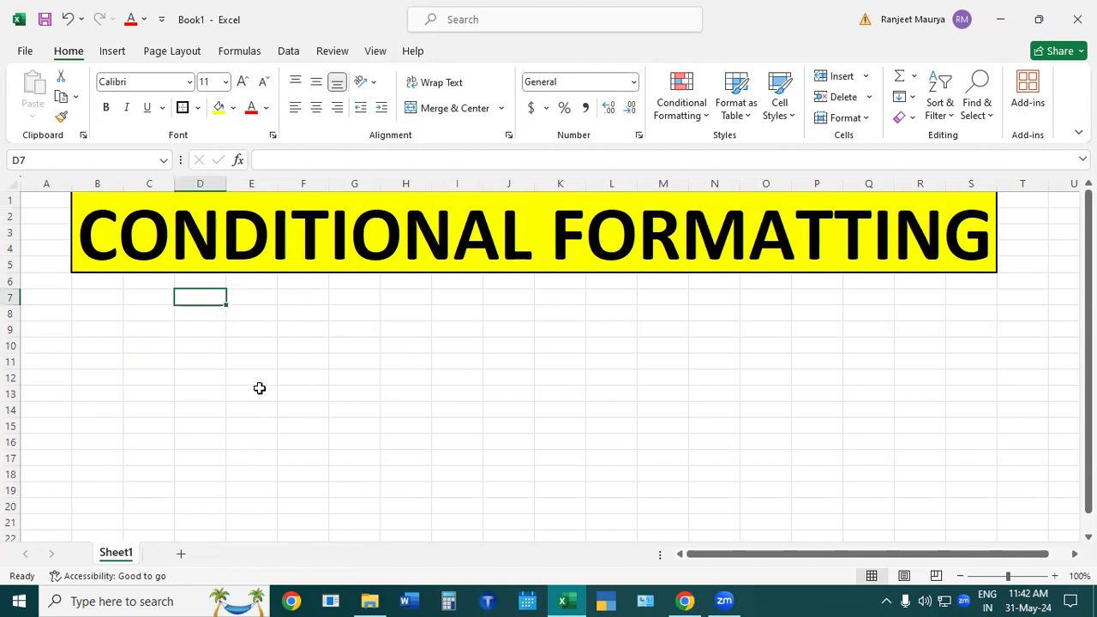
pyautogui.write('=RAN')
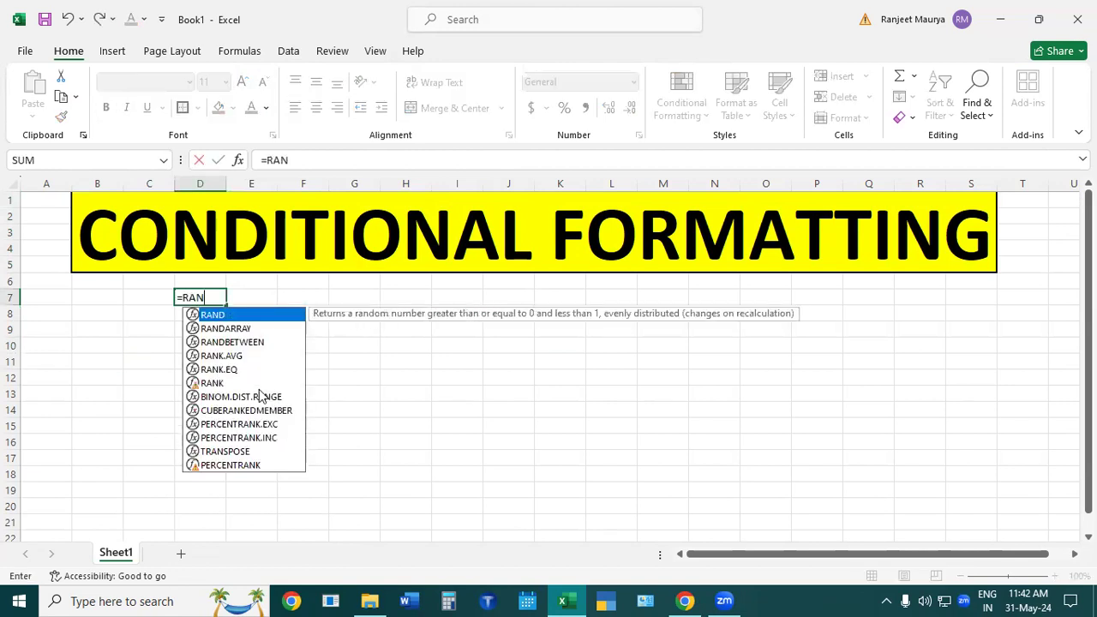
pyautogui.write('DBE')
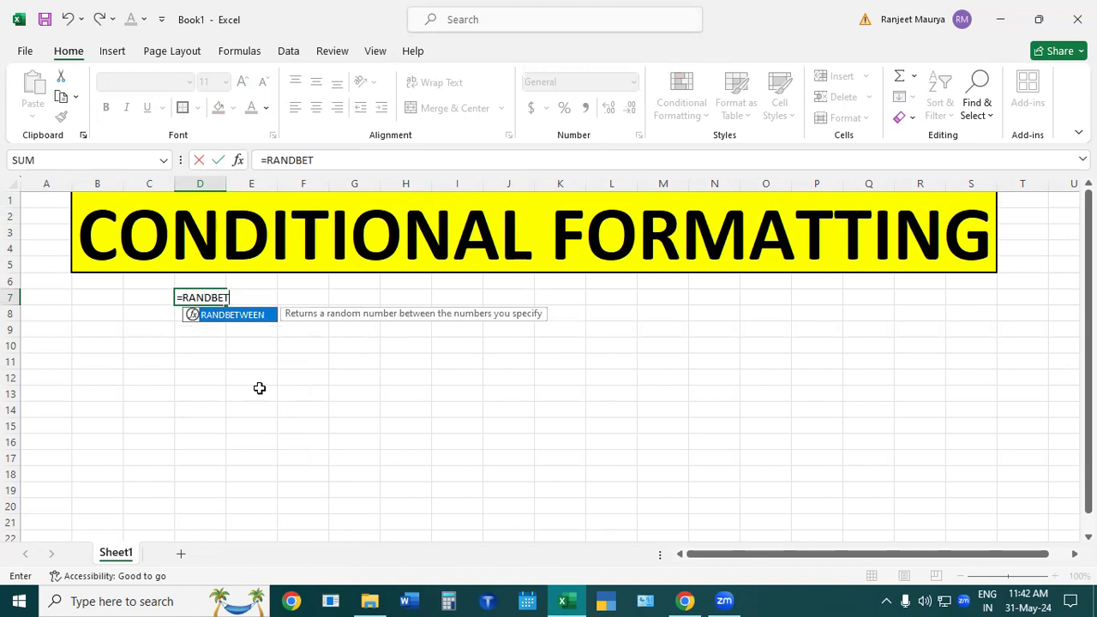
pyautogui.write('T')
pyautogui.press('Tab')
pyautogui.write('34,90')
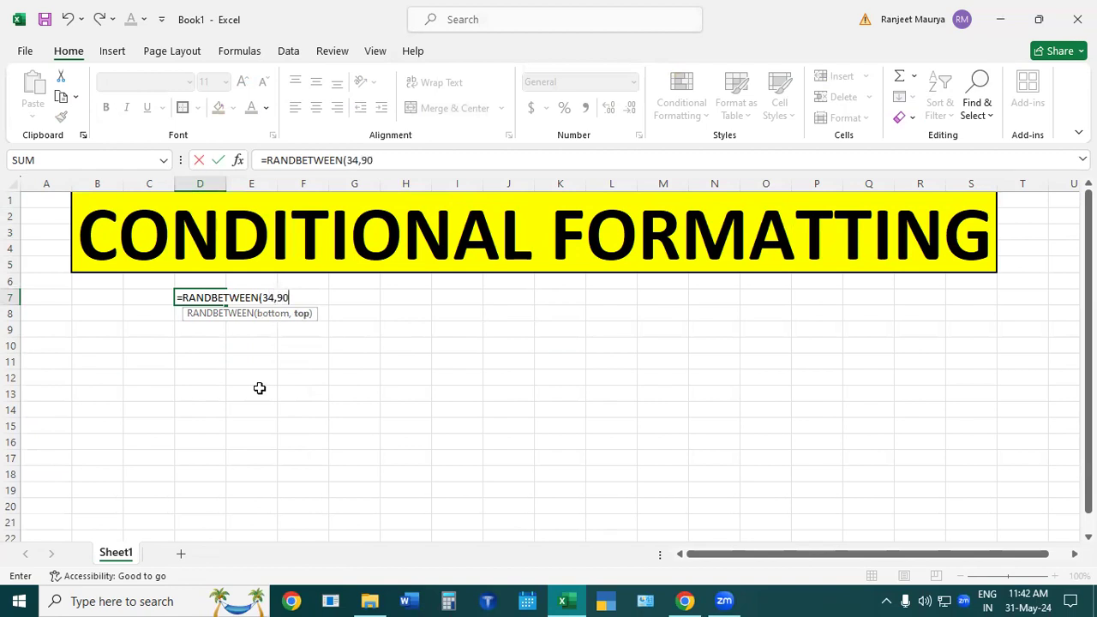
pyautogui.write(')')
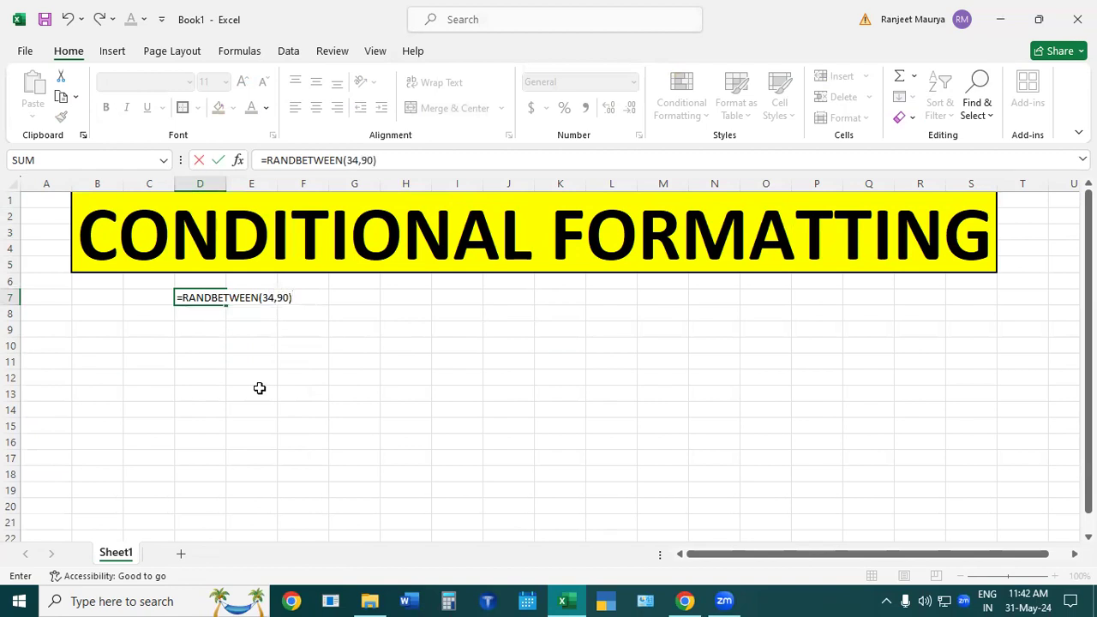
pyautogui.press('Return')
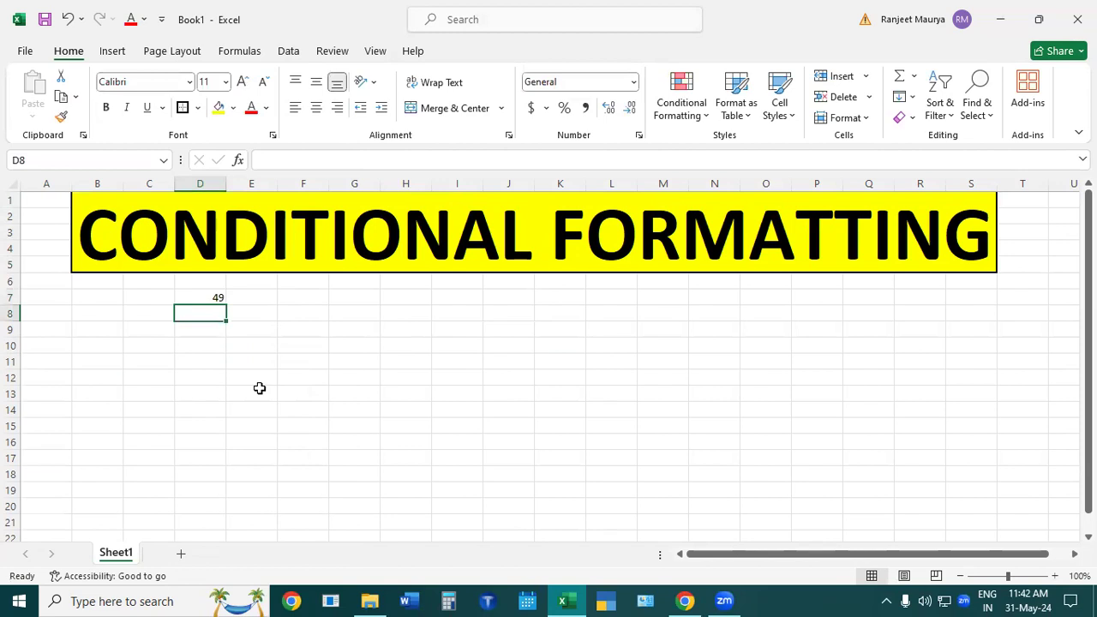
# Fill the D7 formula across D7:P20 and clear the contents of that range.
pyautogui.click(213, 300)
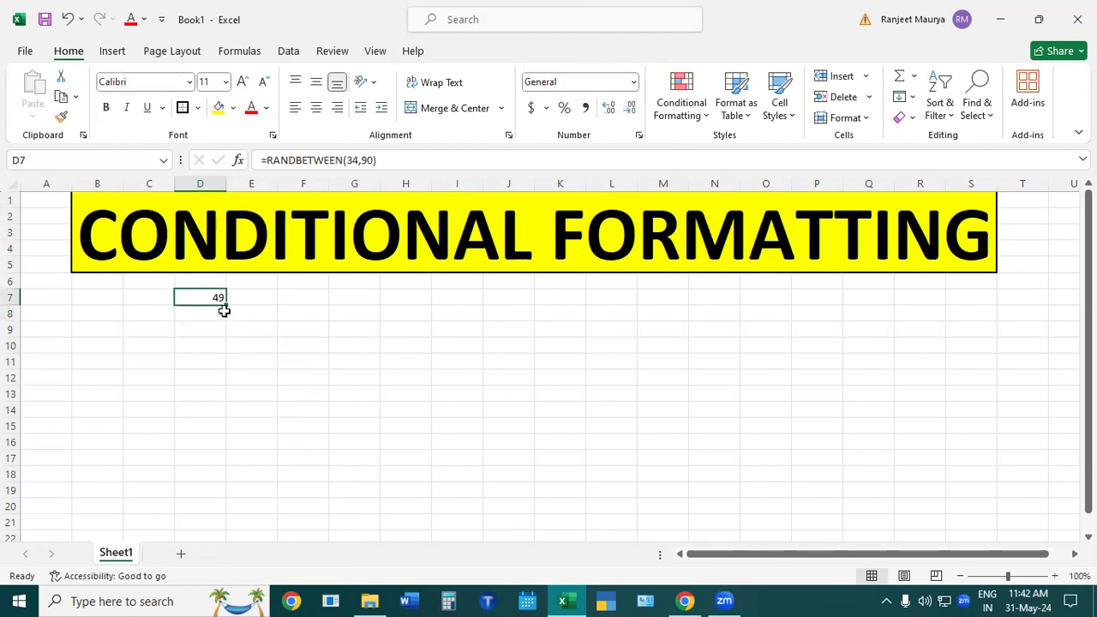
pyautogui.moveTo(224, 304); pyautogui.dragTo(852, 522)
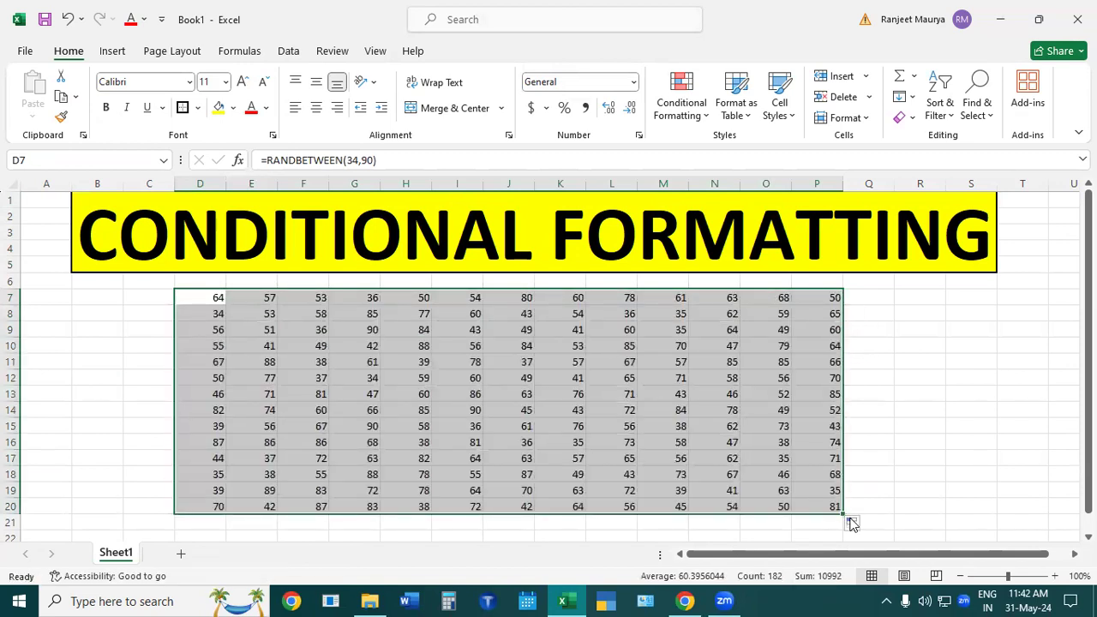
pyautogui.press('Delete')
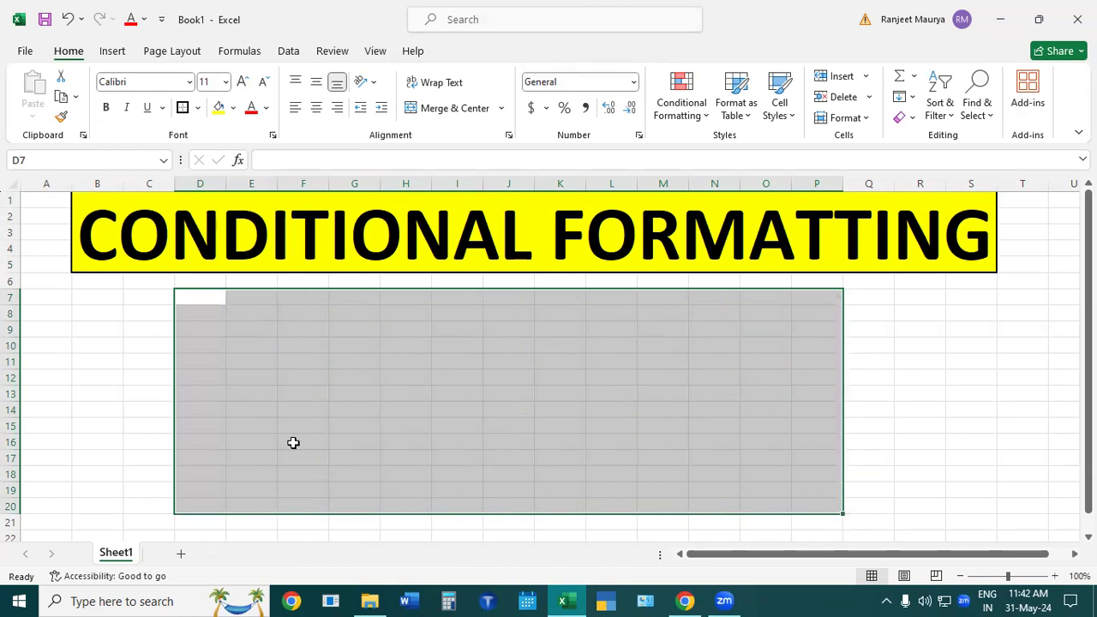
# Generate a random number in cell D7 with =RANDBETWEEN(34,80).
pyautogui.click(216, 293)
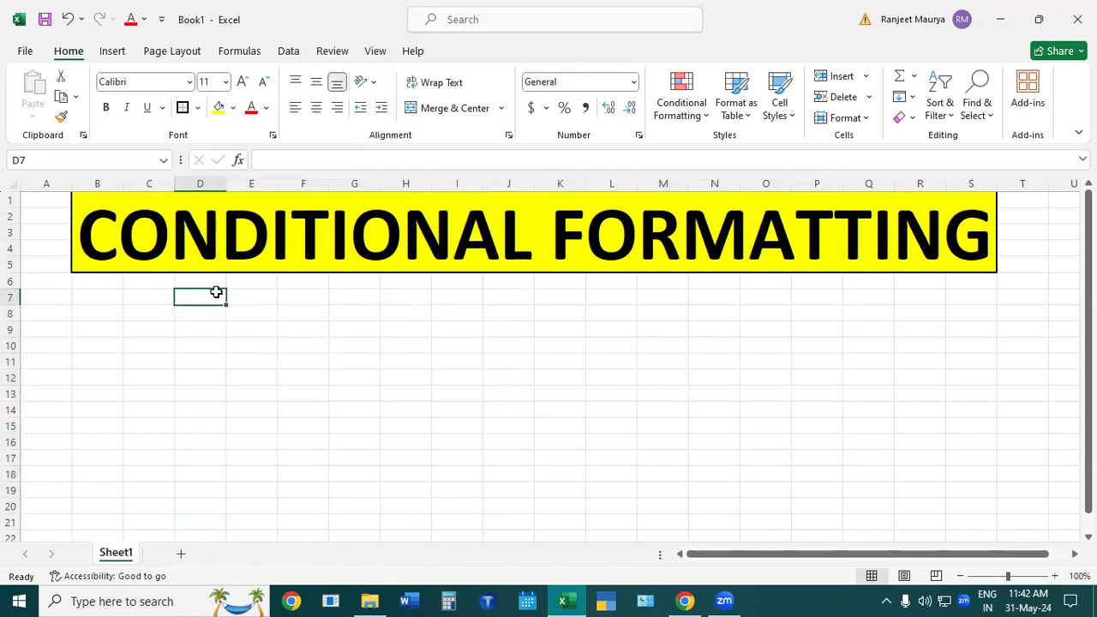
pyautogui.write('=')
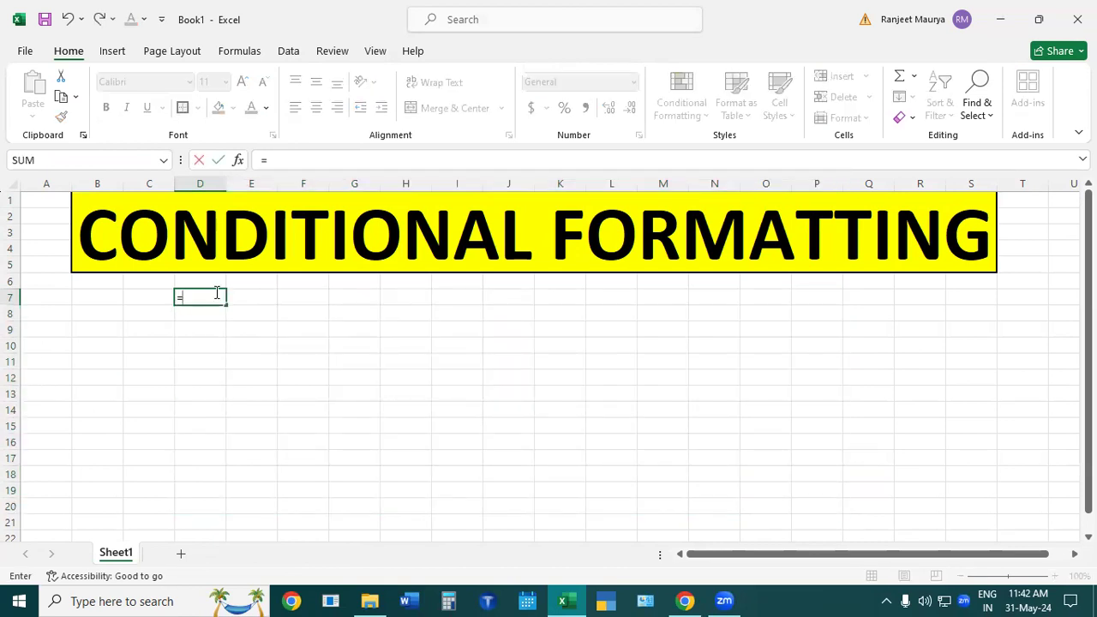
pyautogui.write('RANDBE')
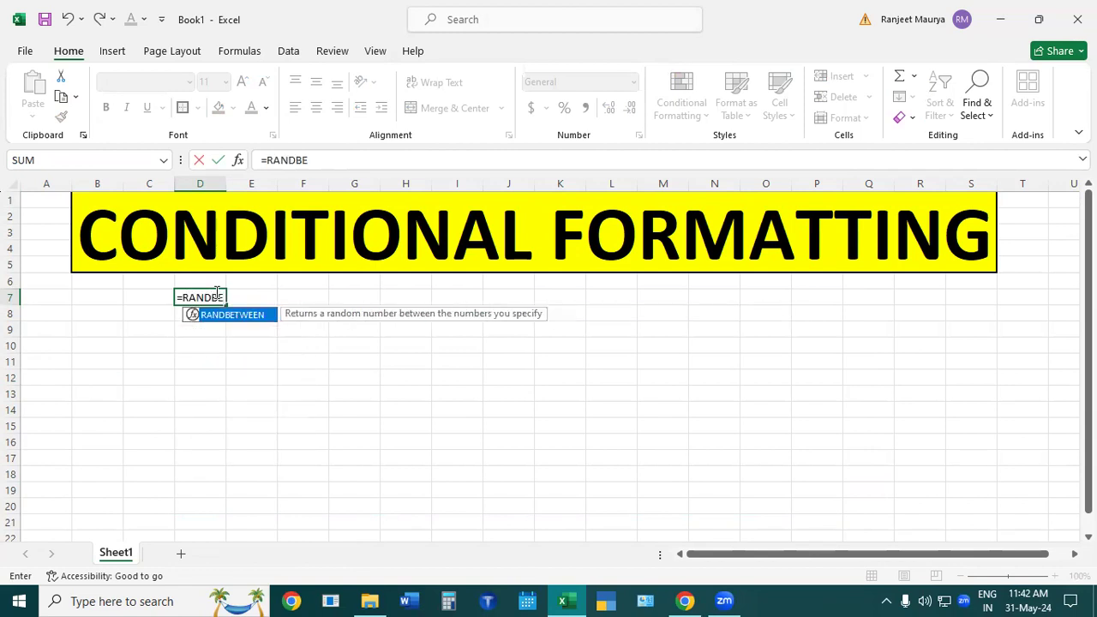
pyautogui.press('Tab')
pyautogui.write('34')
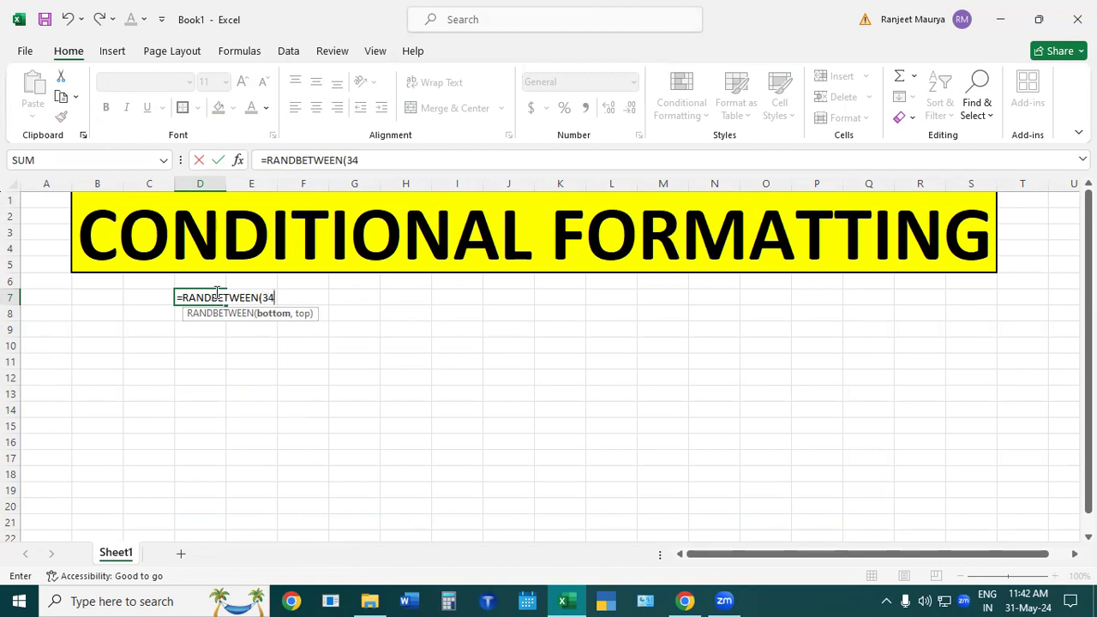
pyautogui.write(',80)')
pyautogui.press('Return')
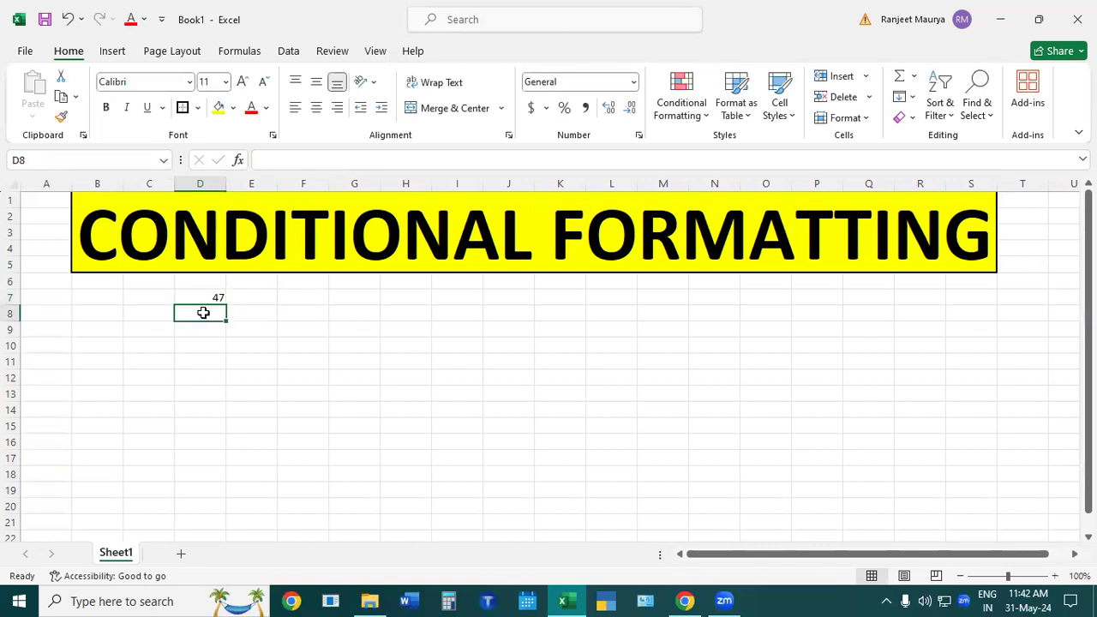
# Copy the D7 formula across the range D7:R21 and enlarge the numbers to font size 18.
pyautogui.click(210, 299)
pyautogui.moveTo(228, 304); pyautogui.dragTo(939, 530)
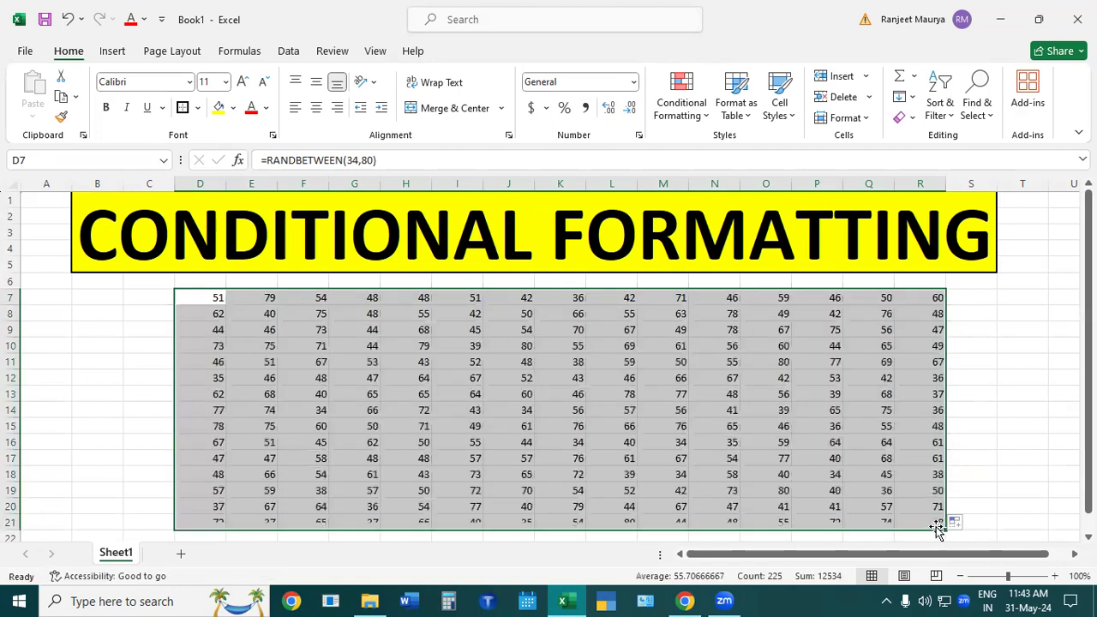
pyautogui.click(245, 83)
pyautogui.click(245, 83)
pyautogui.click(245, 83)
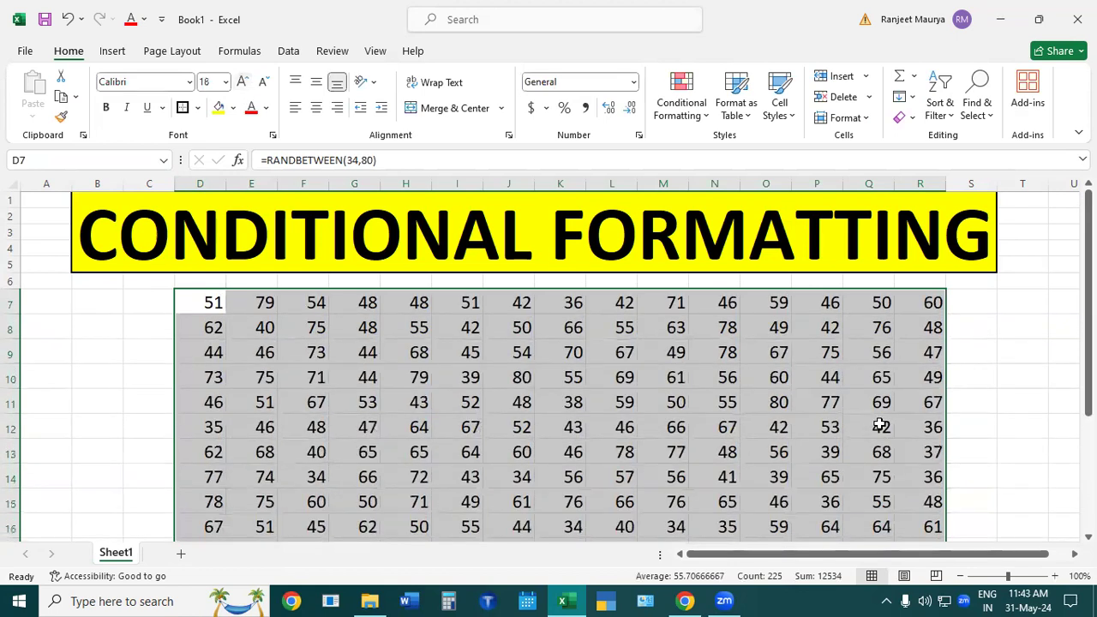
pyautogui.click(1039, 433)
# Delete the contents of C16:T22 to remove the random numbers below row 15.
pyautogui.scroll(-4, 548, 366)
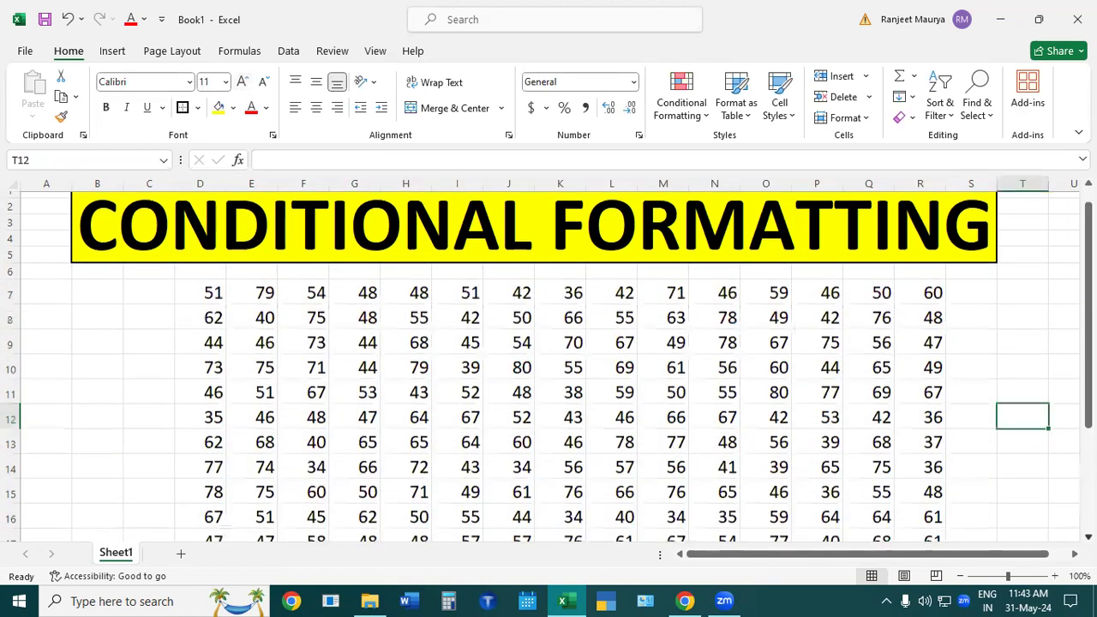
pyautogui.moveTo(159, 334); pyautogui.dragTo(1000, 470)
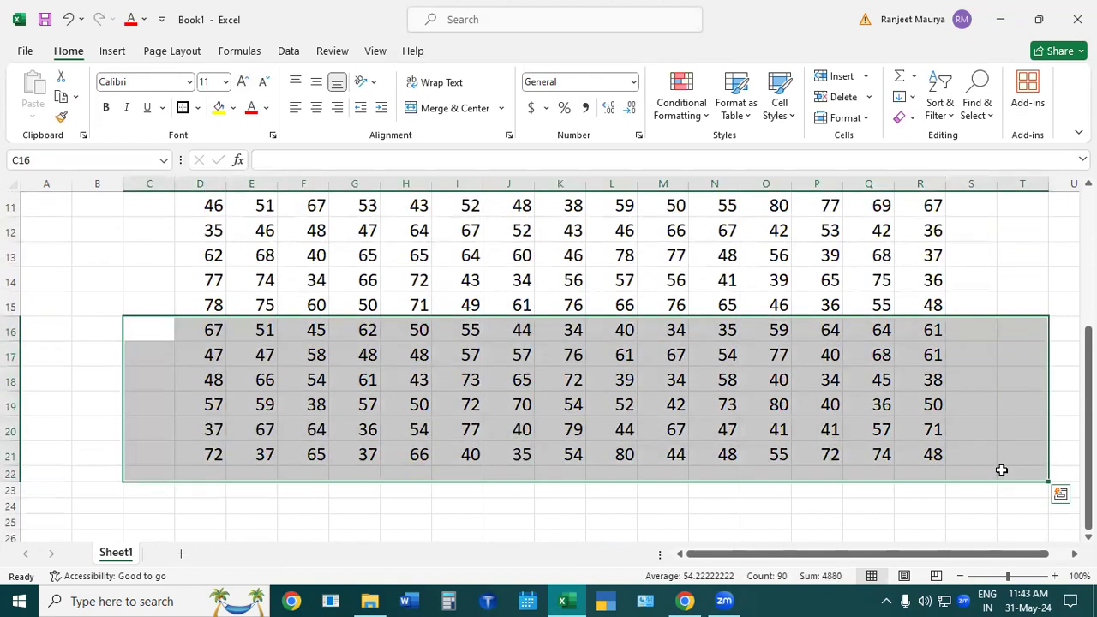
pyautogui.press('Delete')
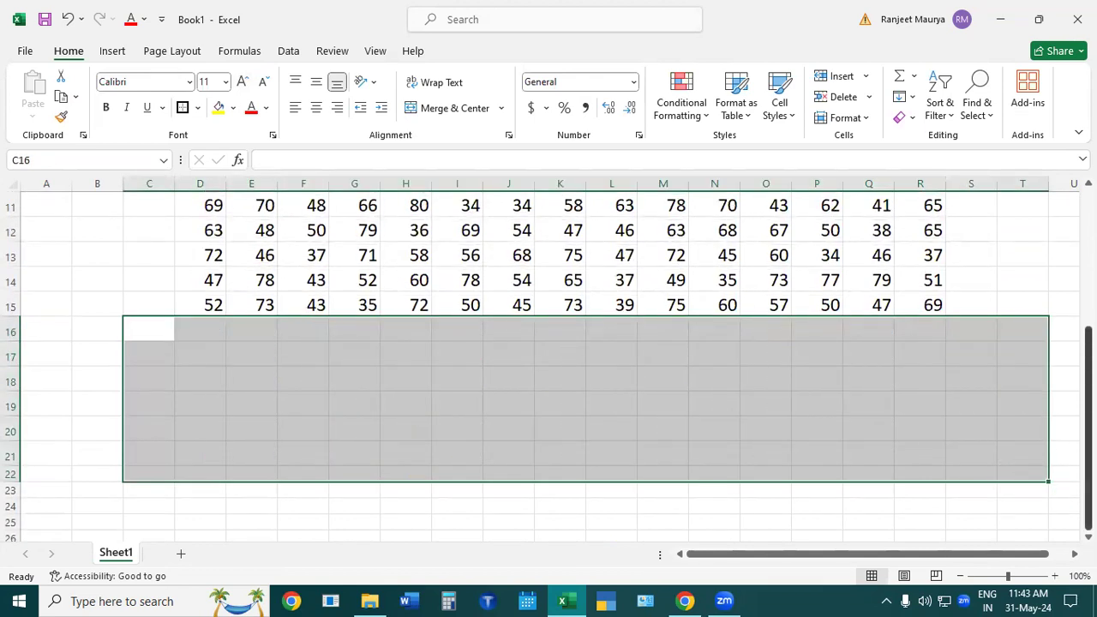
pyautogui.scroll(3, 1028, 366)
pyautogui.click(1028, 366)
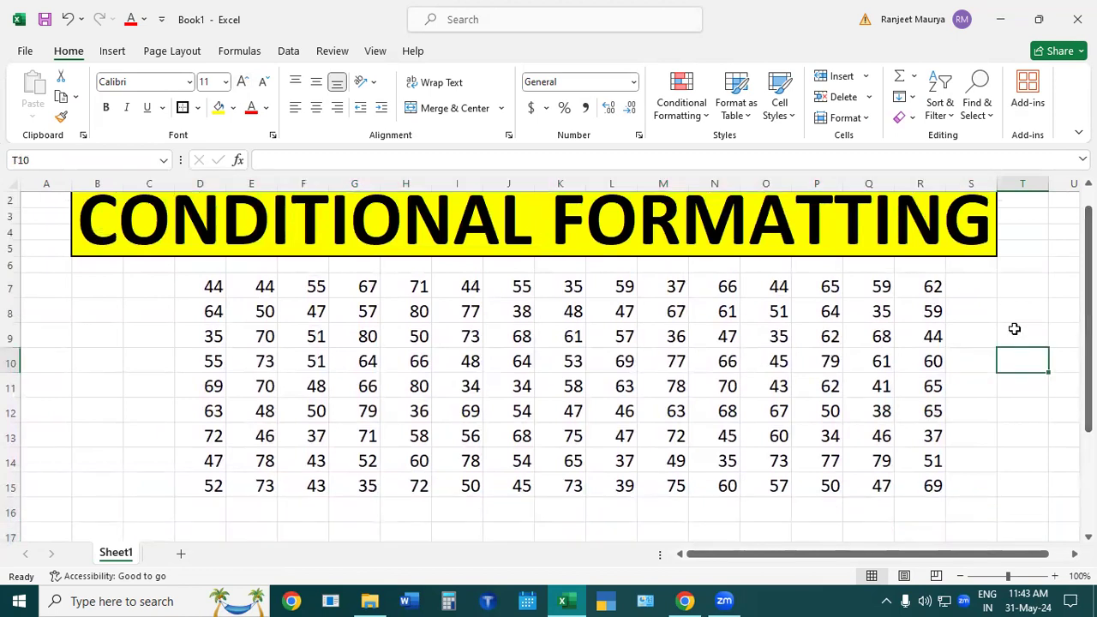
# Enter and leave edit mode in empty column T cells to observe how the random numbers recalculate.
pyautogui.doubleClick(1009, 311)
pyautogui.press('Return')
pyautogui.doubleClick(1004, 421)
pyautogui.doubleClick(1021, 368)
pyautogui.doubleClick(1013, 422)
pyautogui.doubleClick(1013, 423)
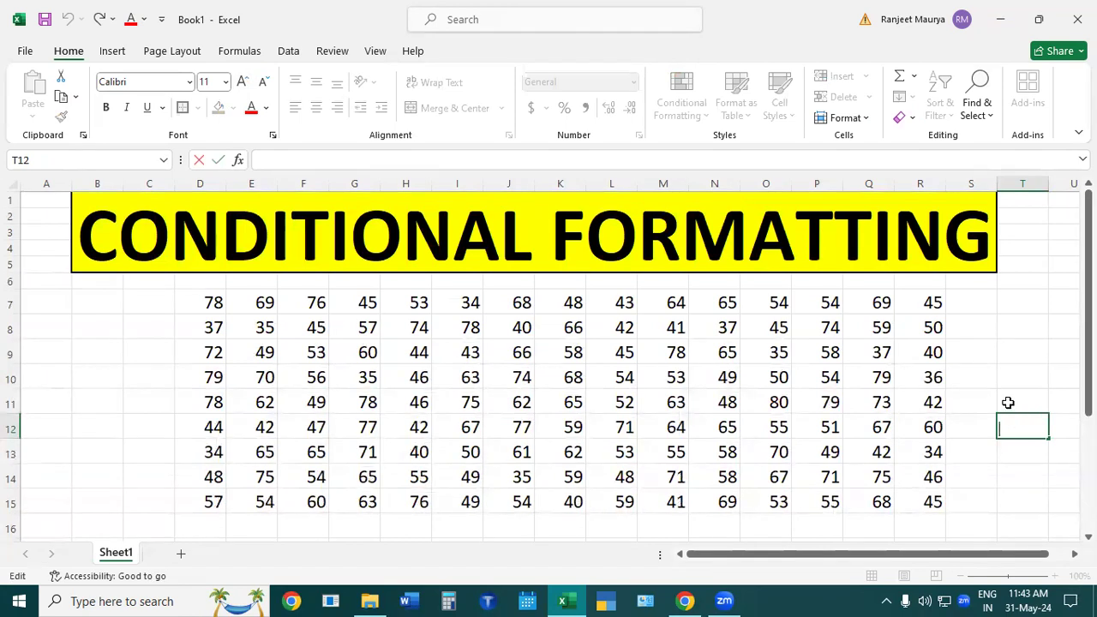
# Copy D7:R15 and paste it over itself as values only to replace the RANDBETWEEN formulas.
pyautogui.moveTo(219, 302); pyautogui.dragTo(915, 493)
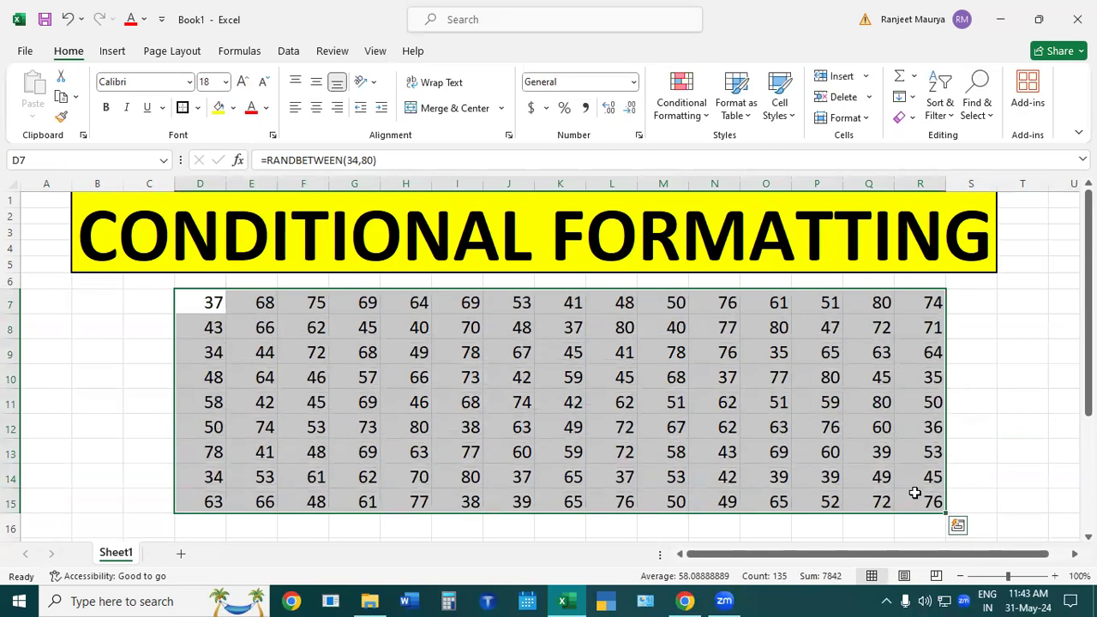
pyautogui.rightClick(423, 346)
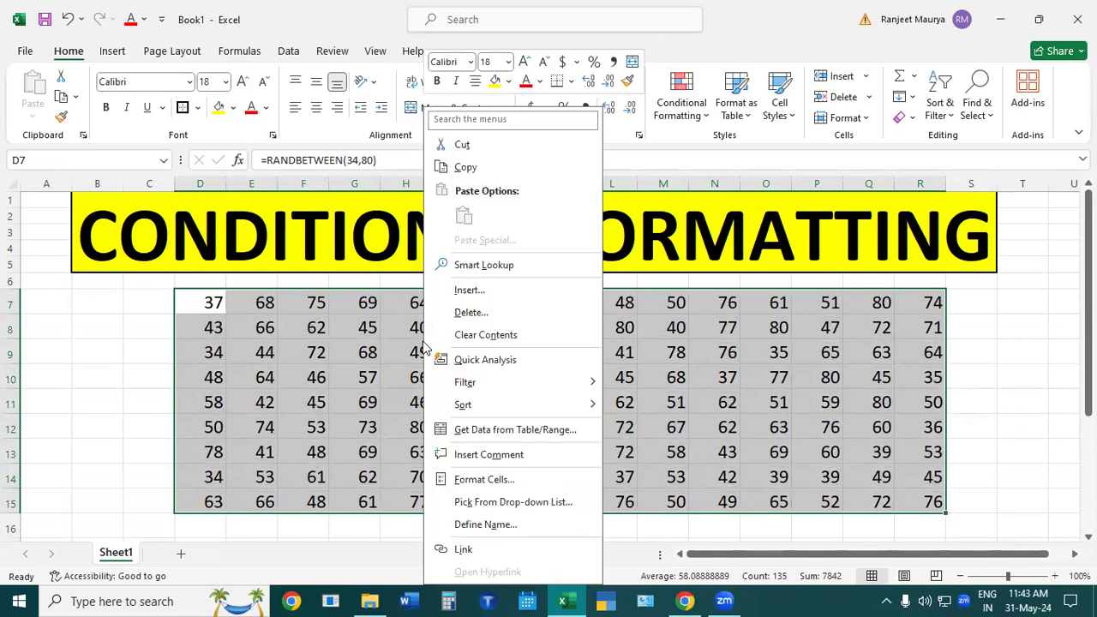
pyautogui.click(484, 168)
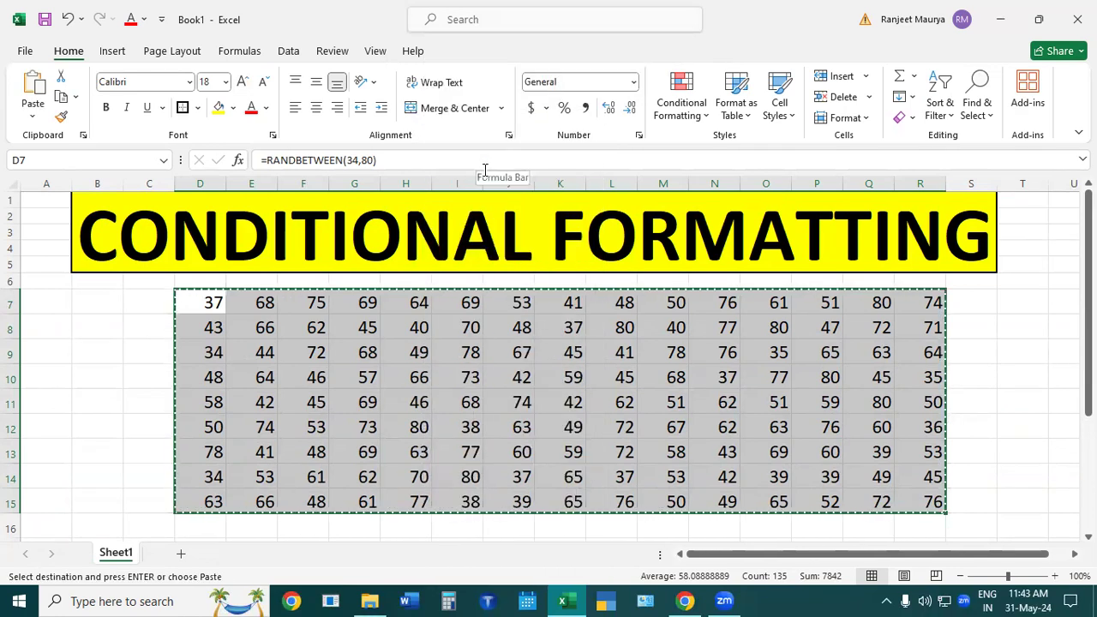
pyautogui.rightClick(401, 331)
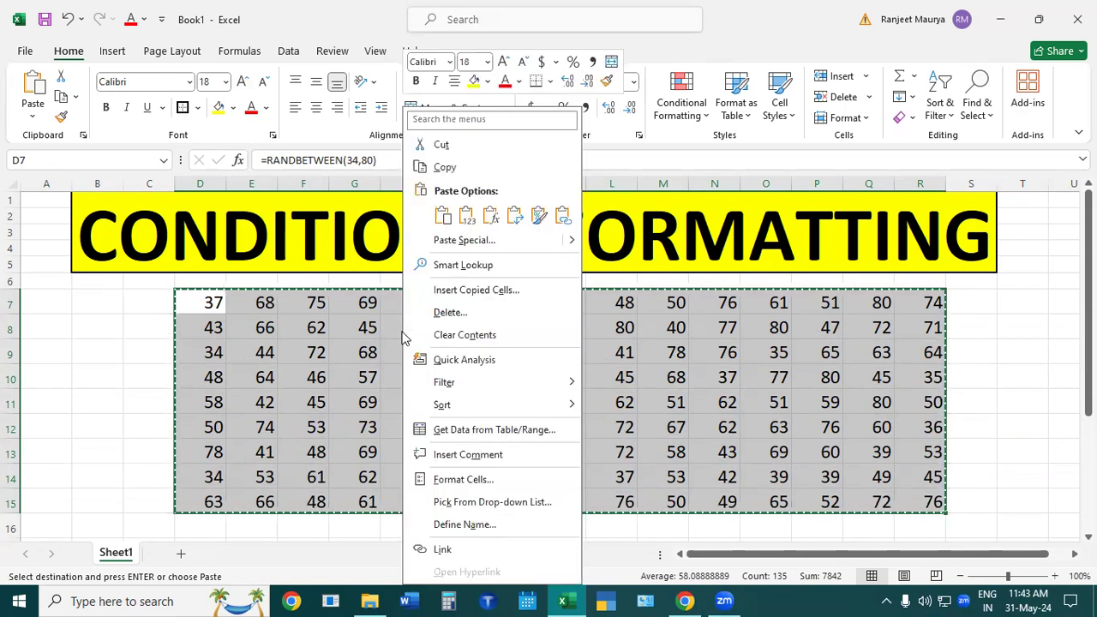
pyautogui.click(503, 244)
pyautogui.click(367, 216)
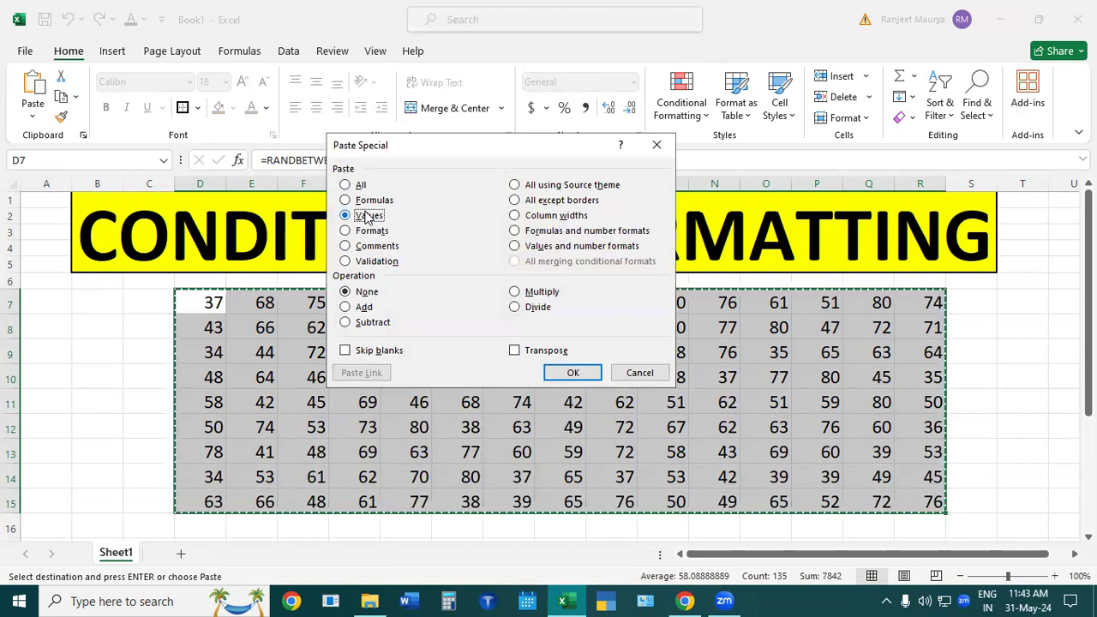
pyautogui.click(574, 375)
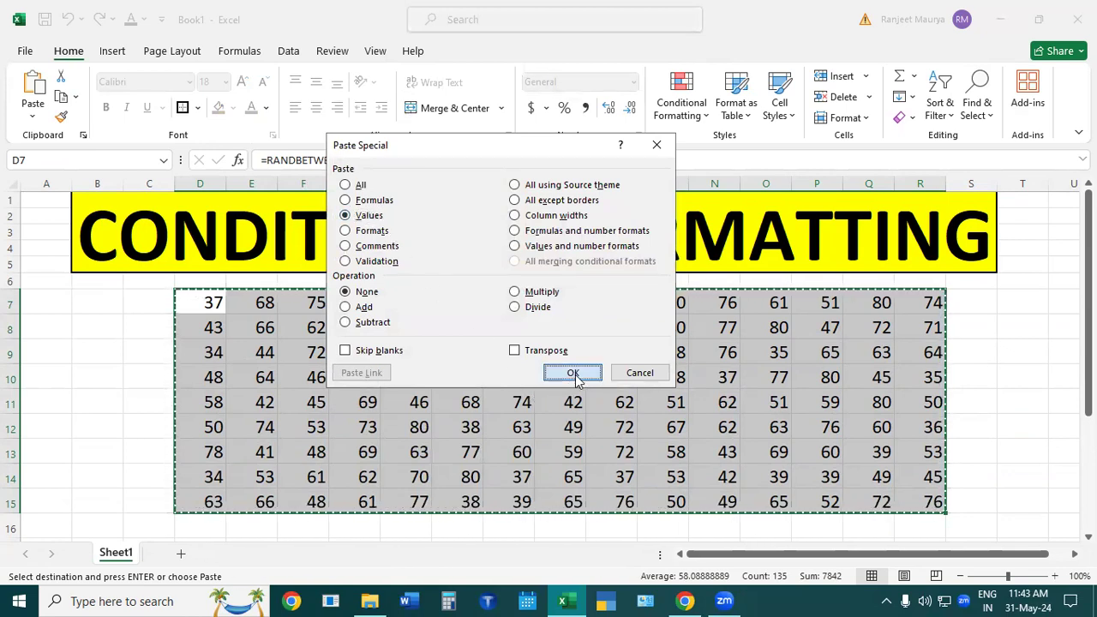
# Edit empty column T cells again to check whether the pasted numbers still recalculate.
pyautogui.click(1047, 359)
pyautogui.click(1032, 420)
pyautogui.doubleClick(1038, 383)
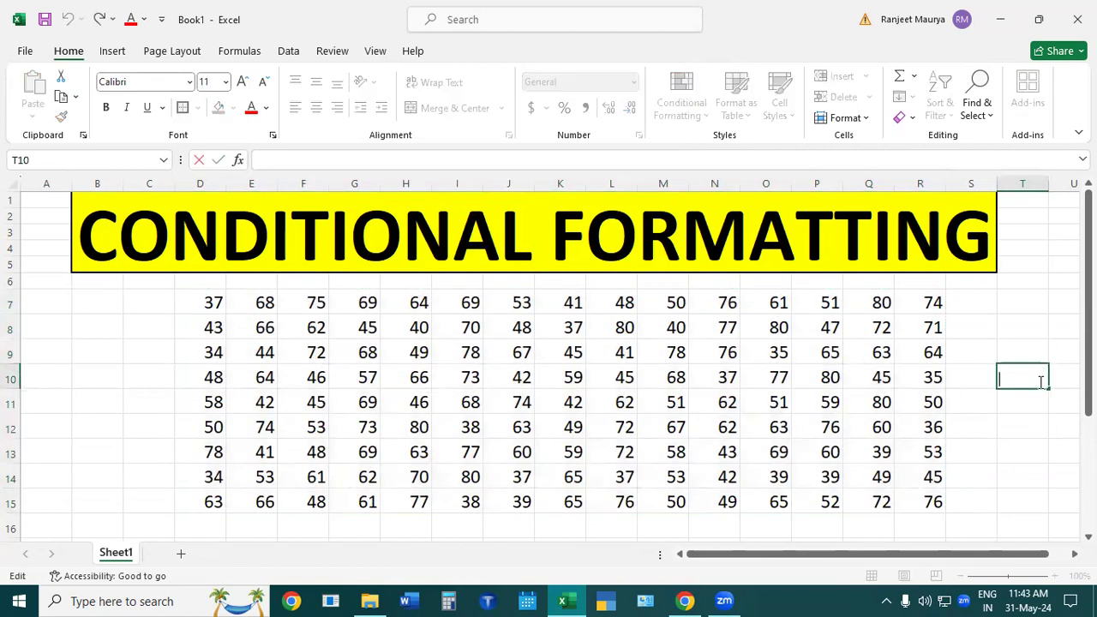
pyautogui.click(1036, 323)
pyautogui.click(1023, 401)
pyautogui.doubleClick(1023, 401)
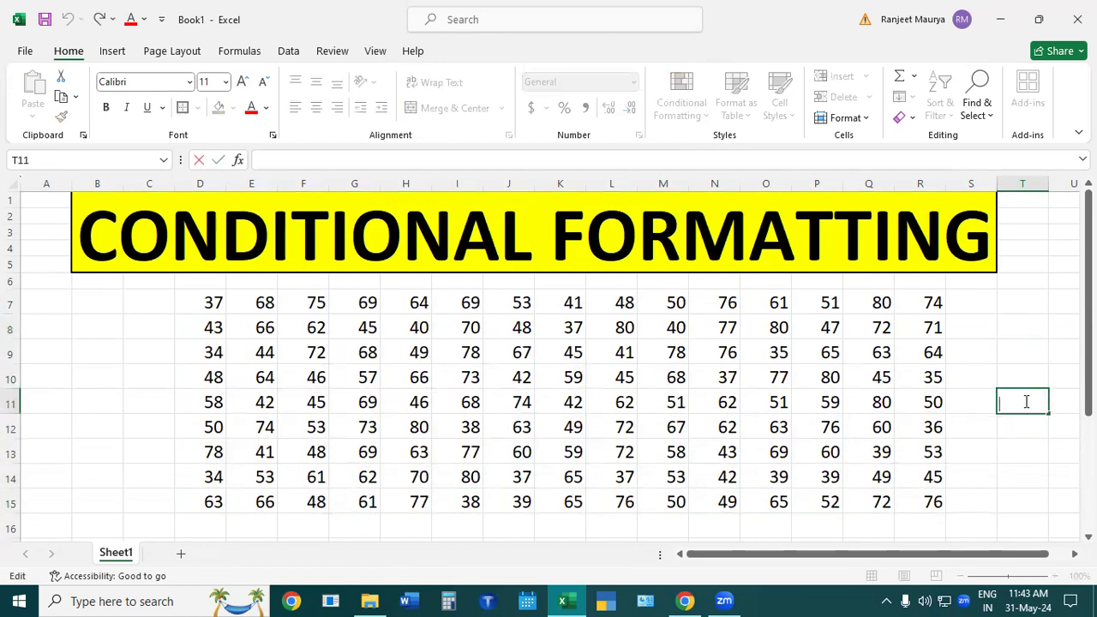
# Apply all borders to the number table D7:R15.
pyautogui.moveTo(211, 305); pyautogui.dragTo(915, 502)
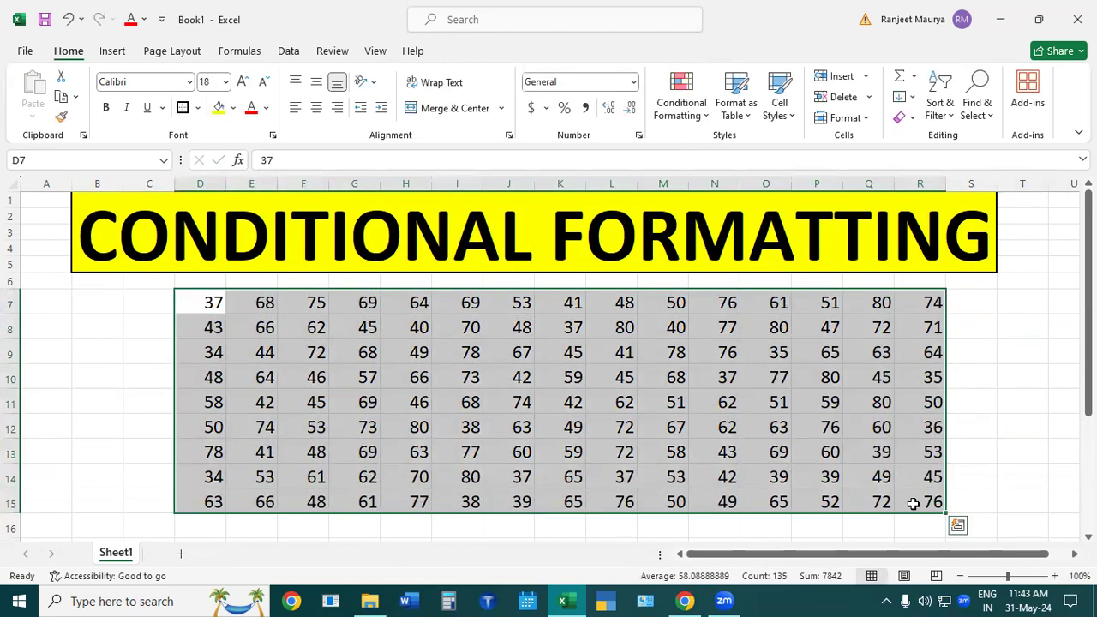
pyautogui.click(197, 108)
pyautogui.click(218, 267)
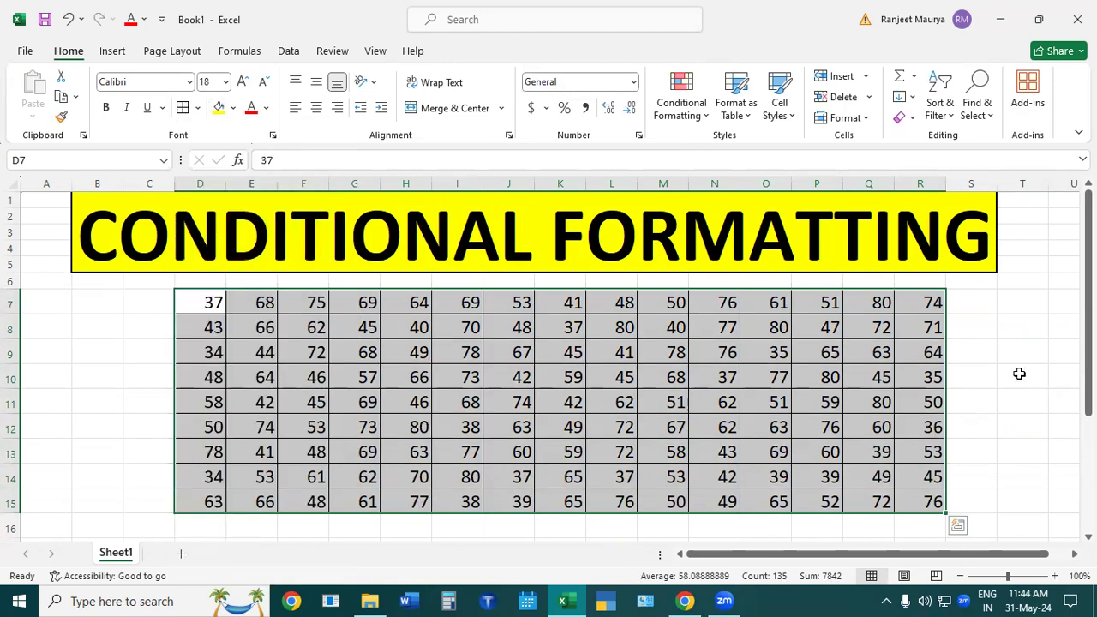
pyautogui.click(1018, 373)
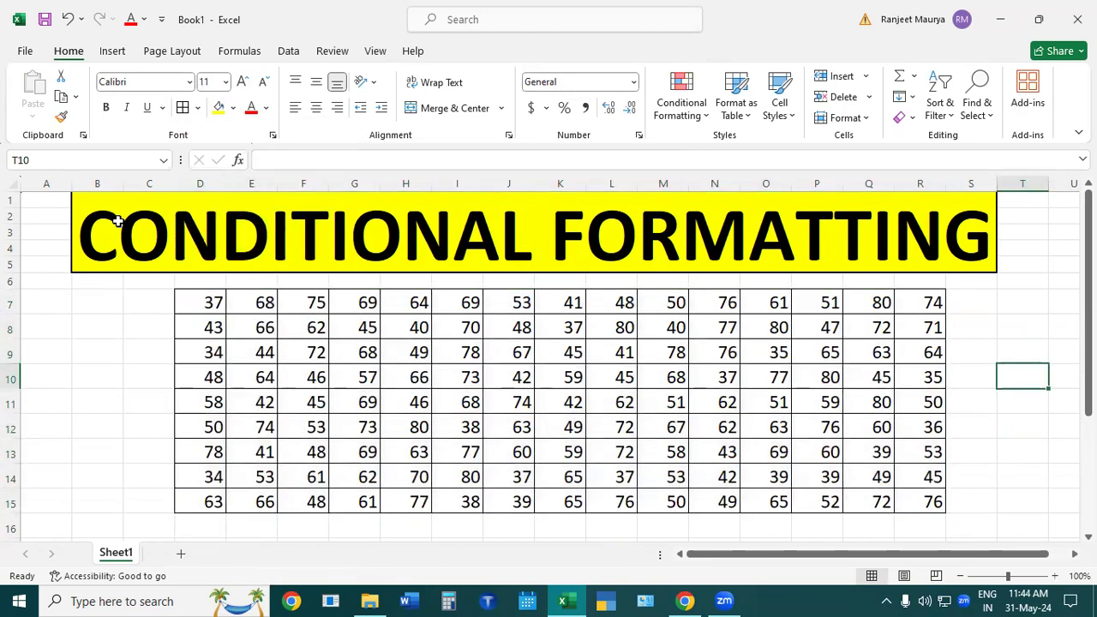
# Look over the title and the number table D7:R15, going through individual values in columns N to Q.
pyautogui.click(84, 232)
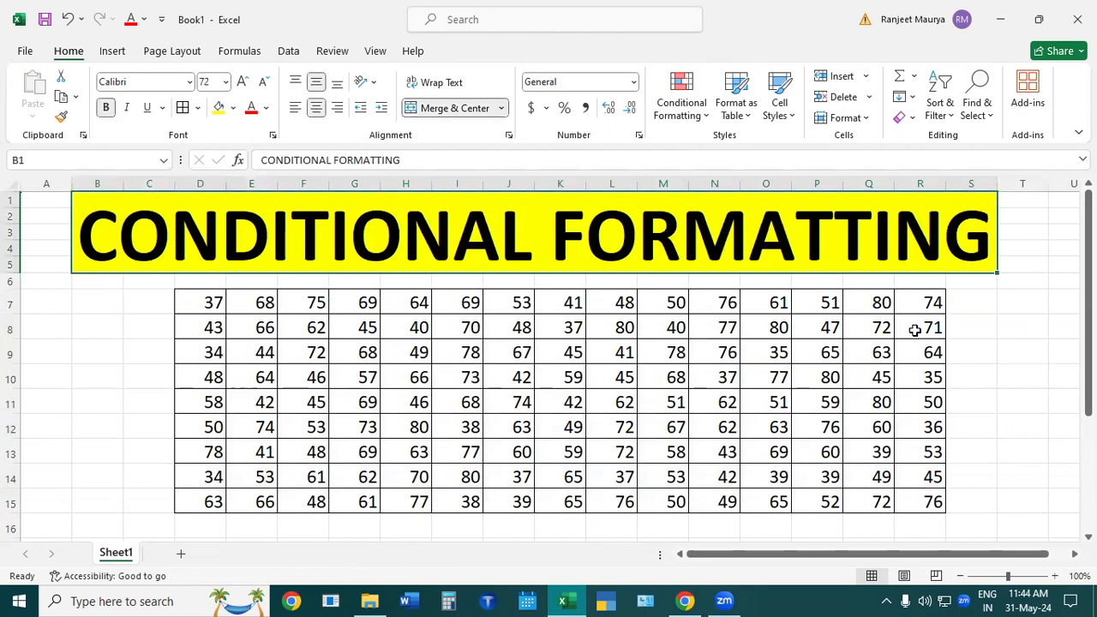
pyautogui.click(772, 476)
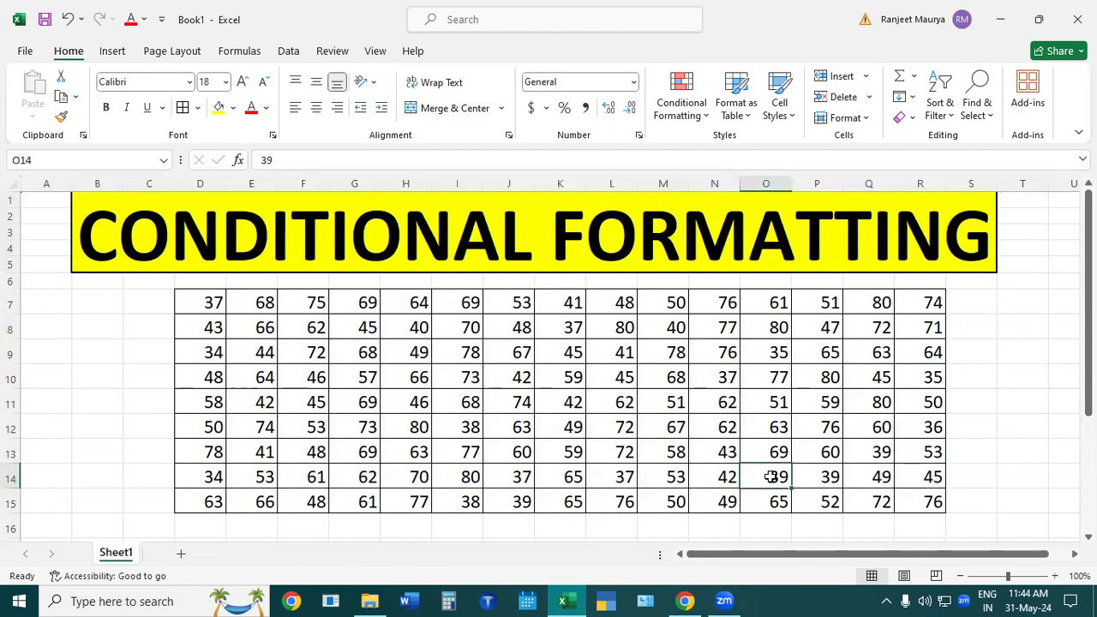
pyautogui.moveTo(203, 303); pyautogui.dragTo(926, 499)
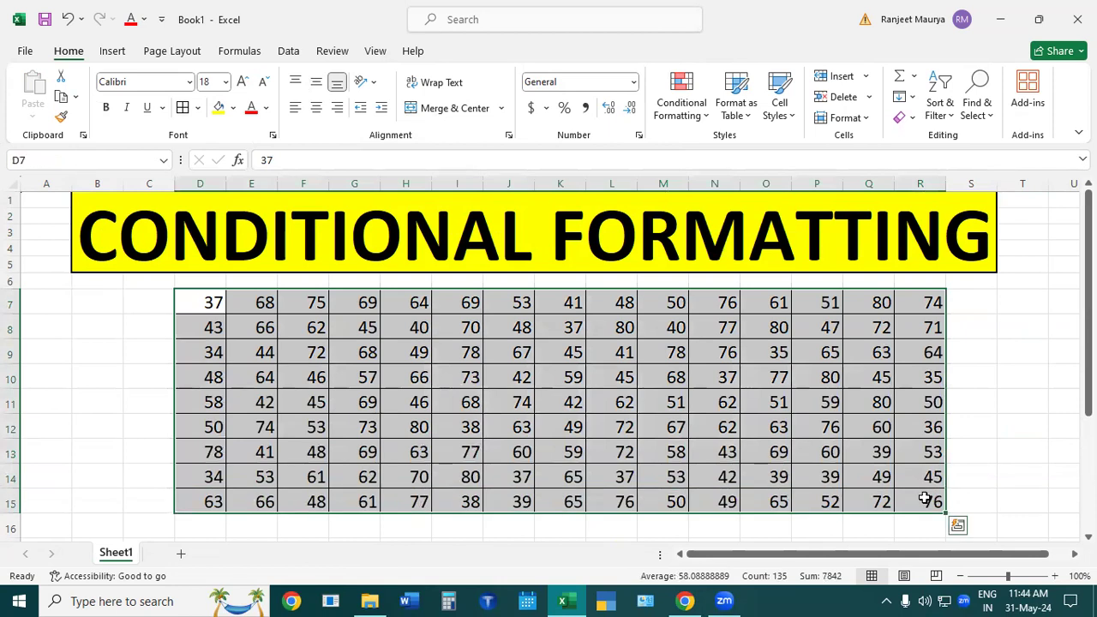
pyautogui.click(987, 399)
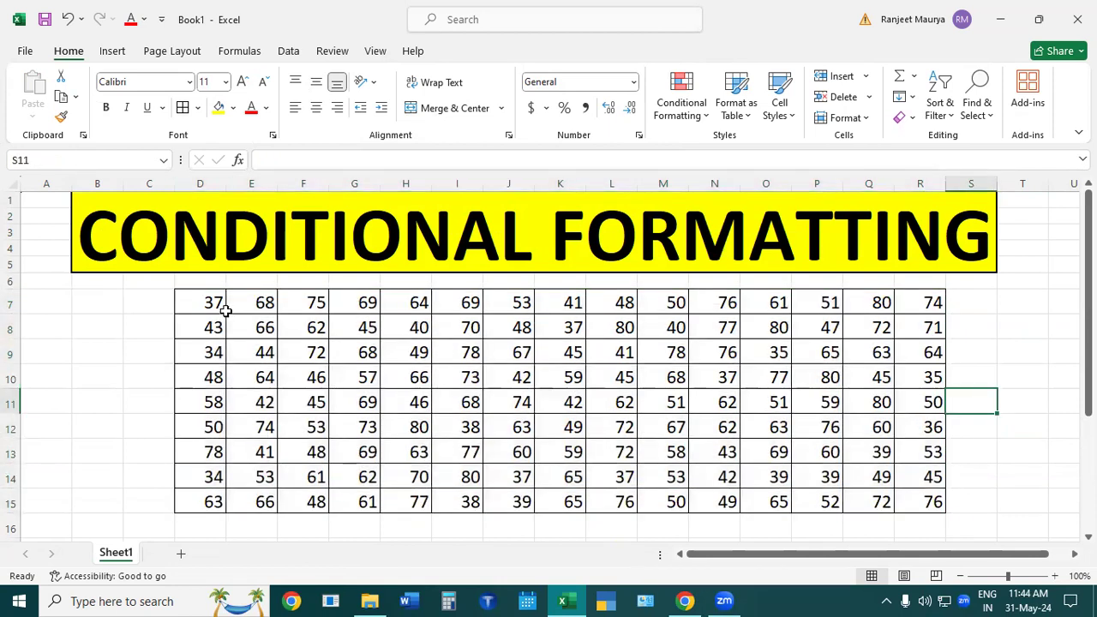
pyautogui.moveTo(212, 304); pyautogui.dragTo(918, 507)
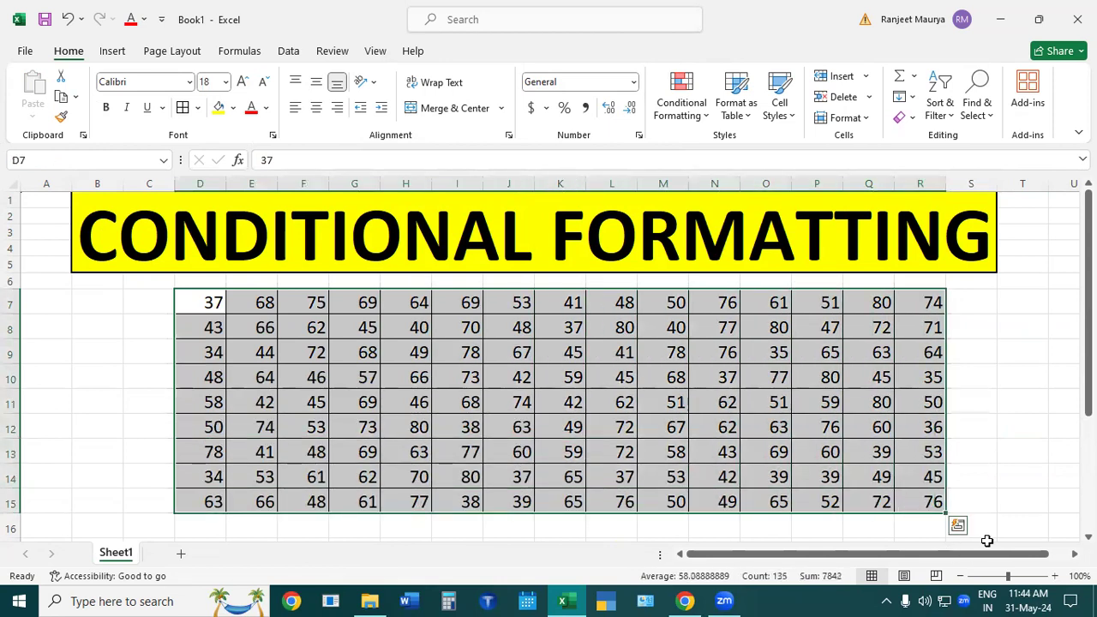
pyautogui.click(1011, 438)
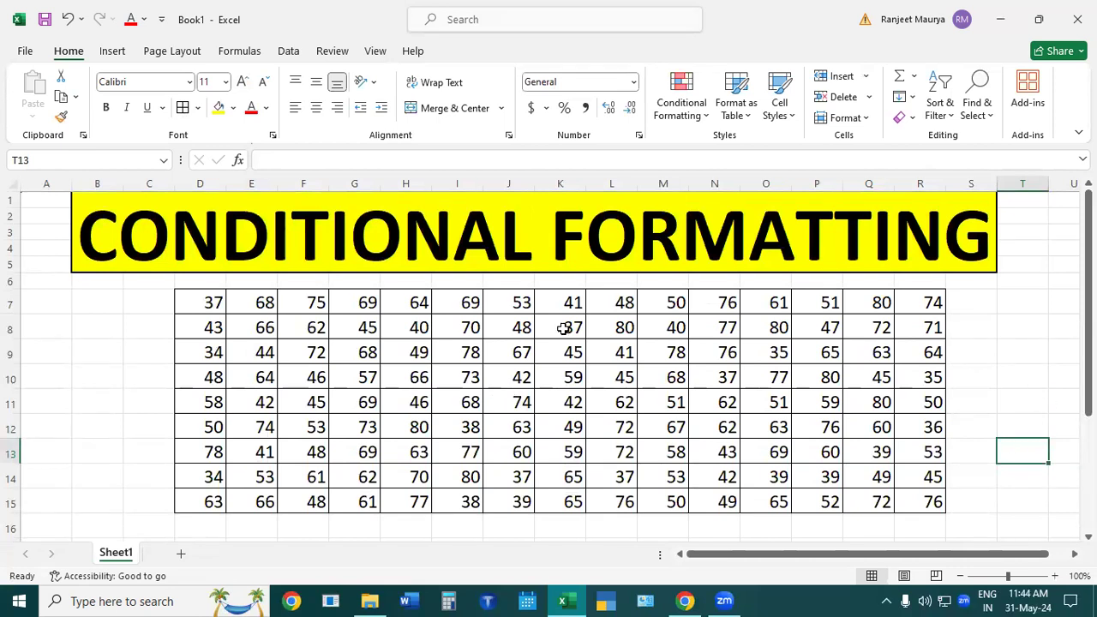
pyautogui.click(710, 306)
pyautogui.click(718, 328)
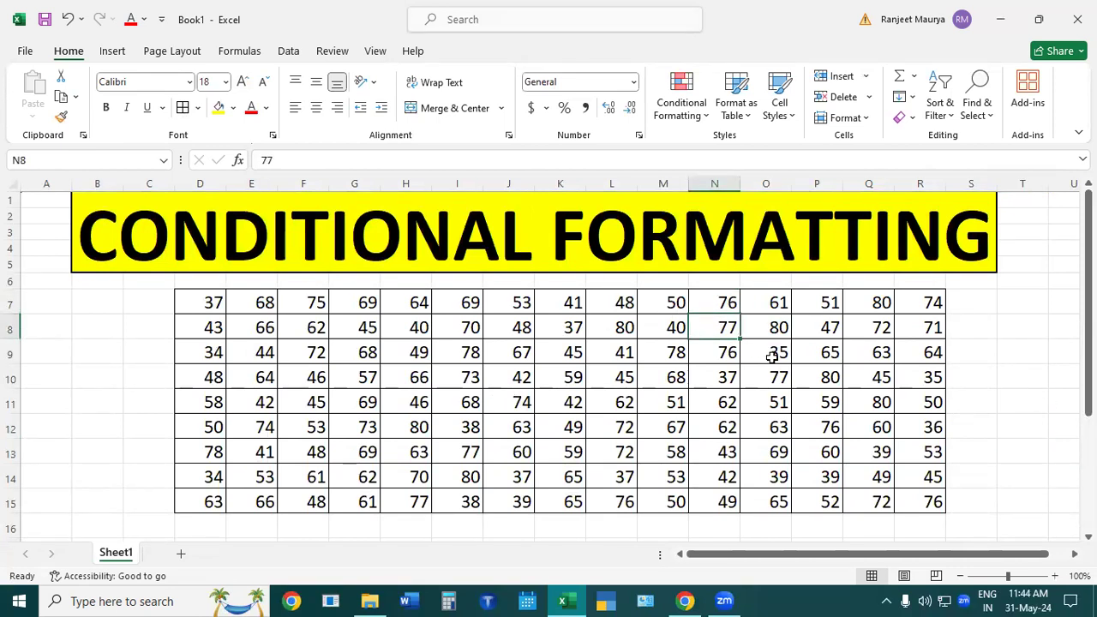
pyautogui.click(776, 377)
pyautogui.click(830, 433)
pyautogui.click(882, 503)
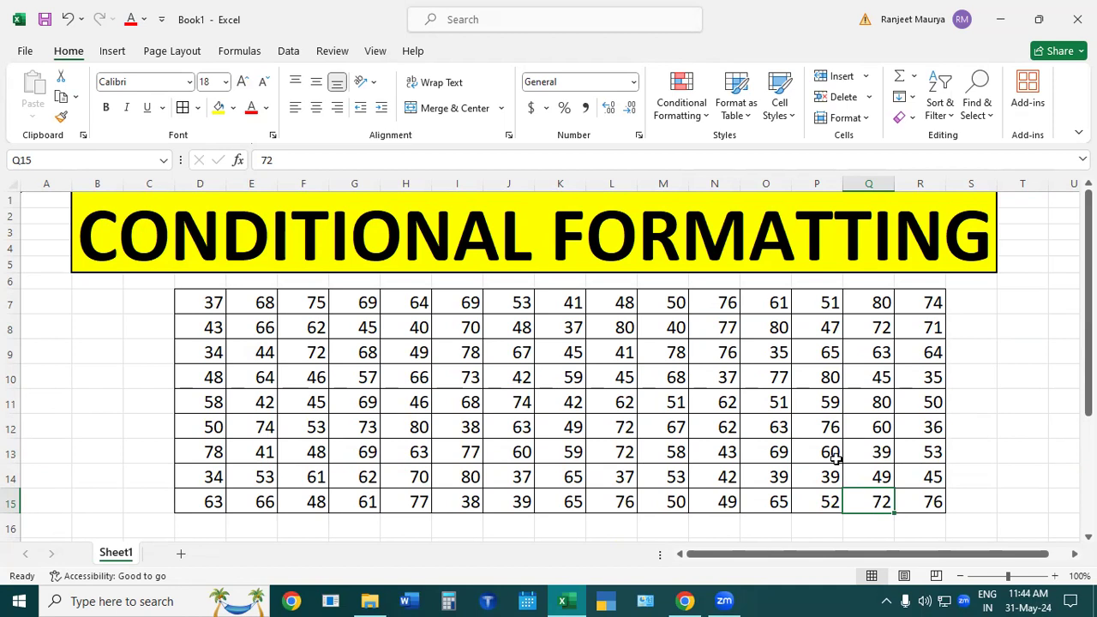
pyautogui.click(1006, 421)
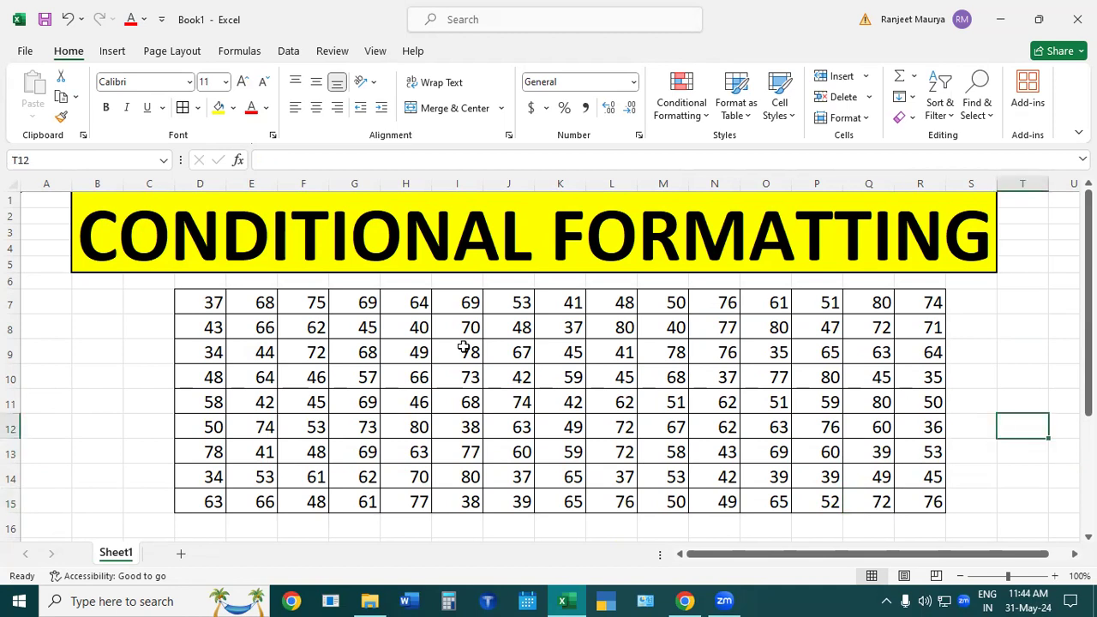
# Highlight values greater than 75 in D7:R15 with Light Red Fill with Dark Red Text.
pyautogui.click(216, 303)
pyautogui.moveTo(218, 305); pyautogui.dragTo(915, 507)
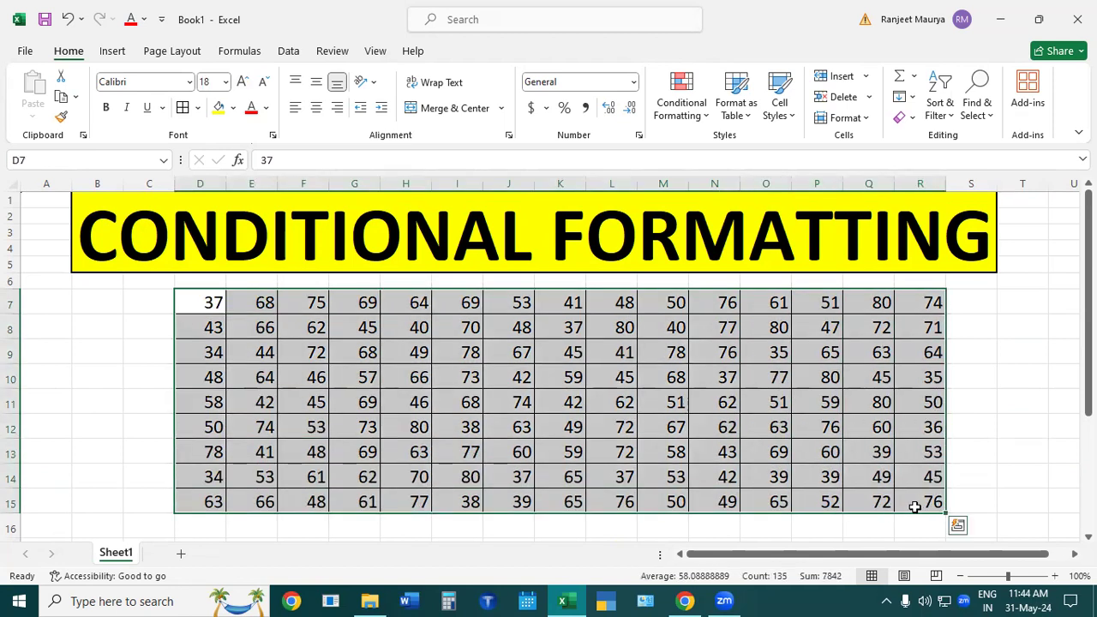
pyautogui.click(672, 93)
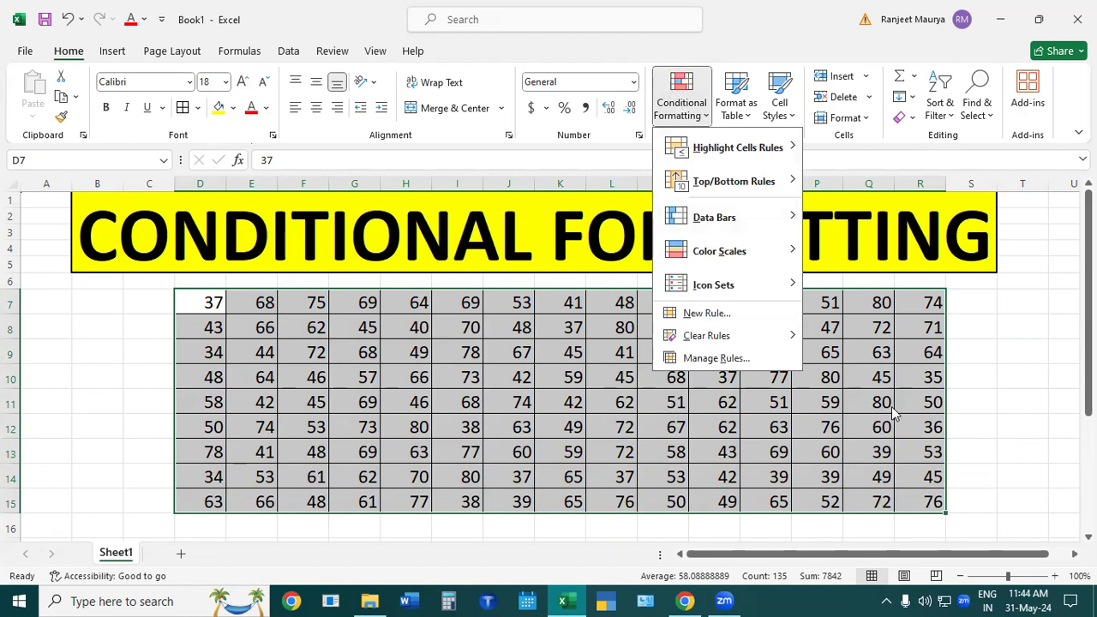
pyautogui.moveTo(748, 157)
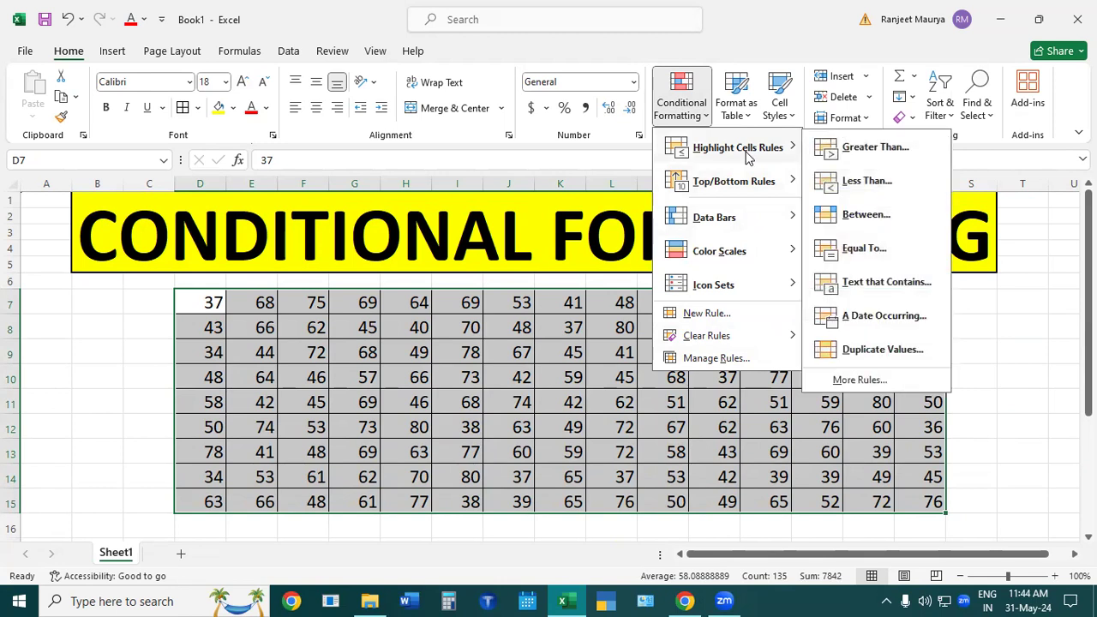
pyautogui.click(891, 156)
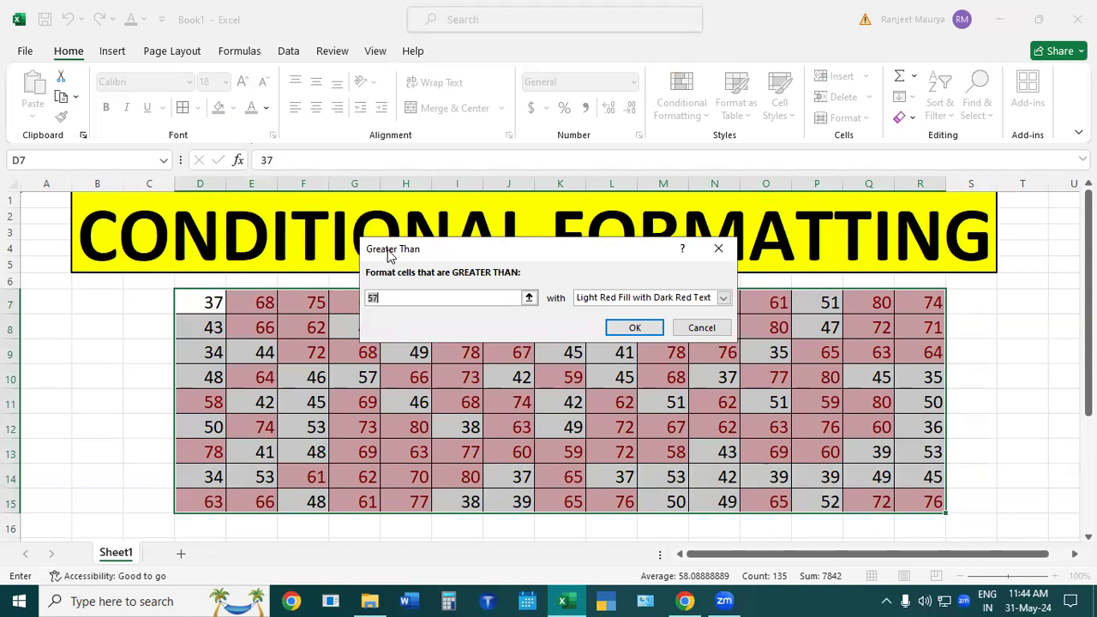
pyautogui.write('75')
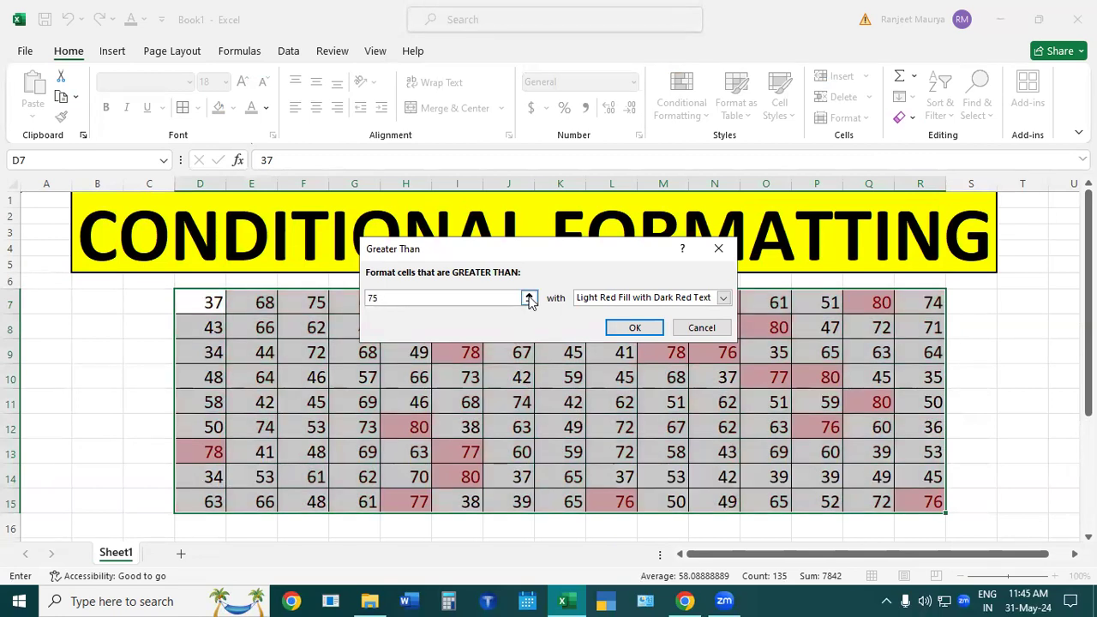
pyautogui.click(629, 331)
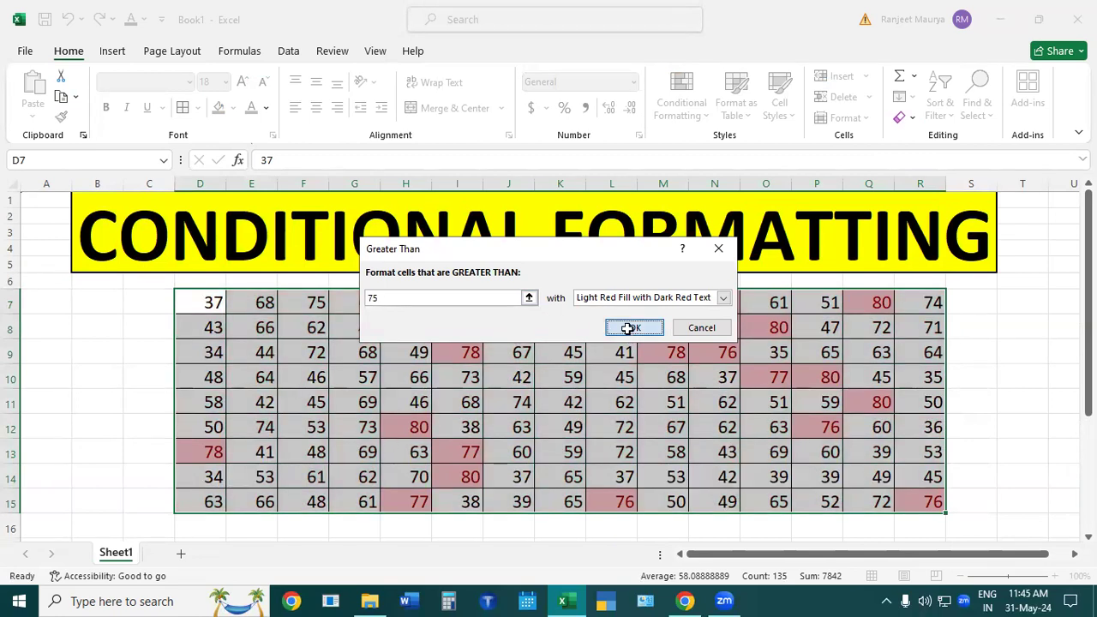
pyautogui.click(1051, 430)
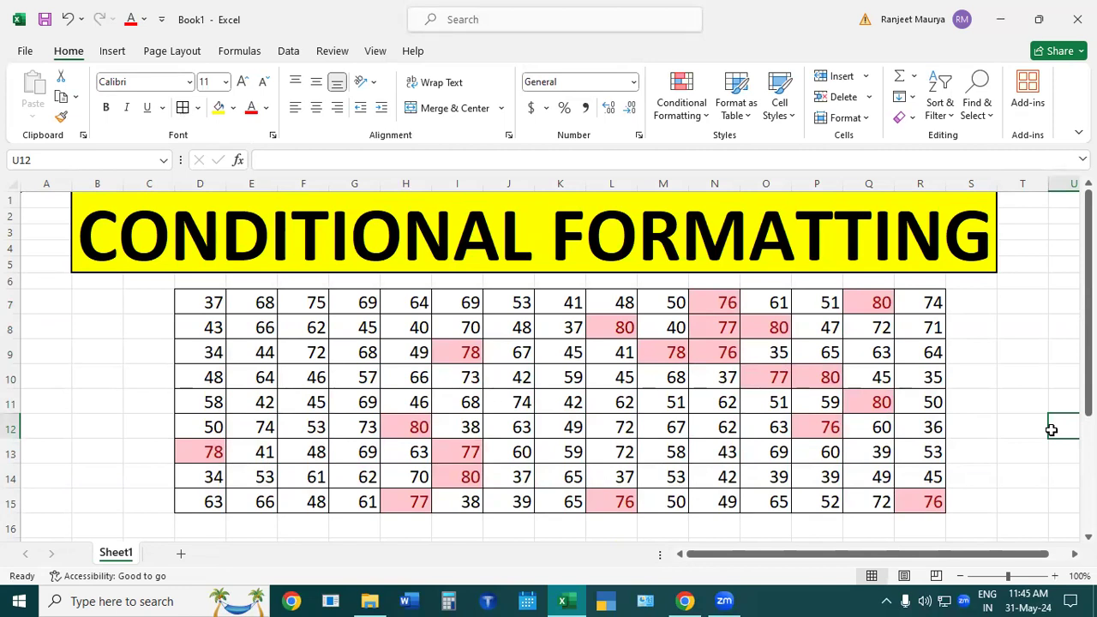
# Clear the greater-than conditional formatting rule from the number table D7:R15.
pyautogui.moveTo(210, 310); pyautogui.dragTo(904, 499)
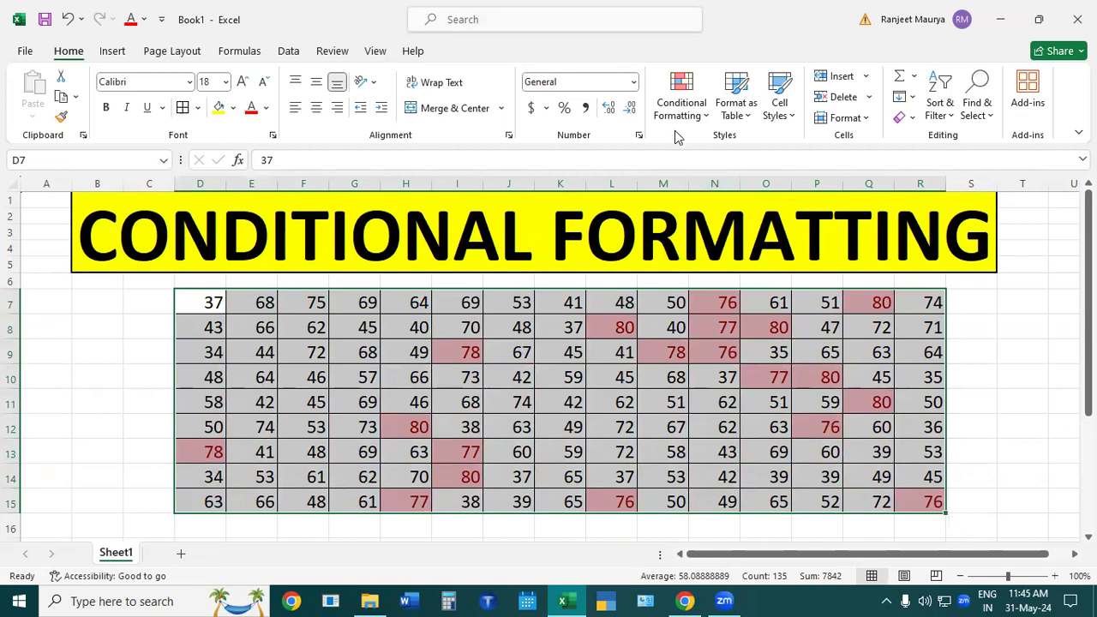
pyautogui.click(676, 105)
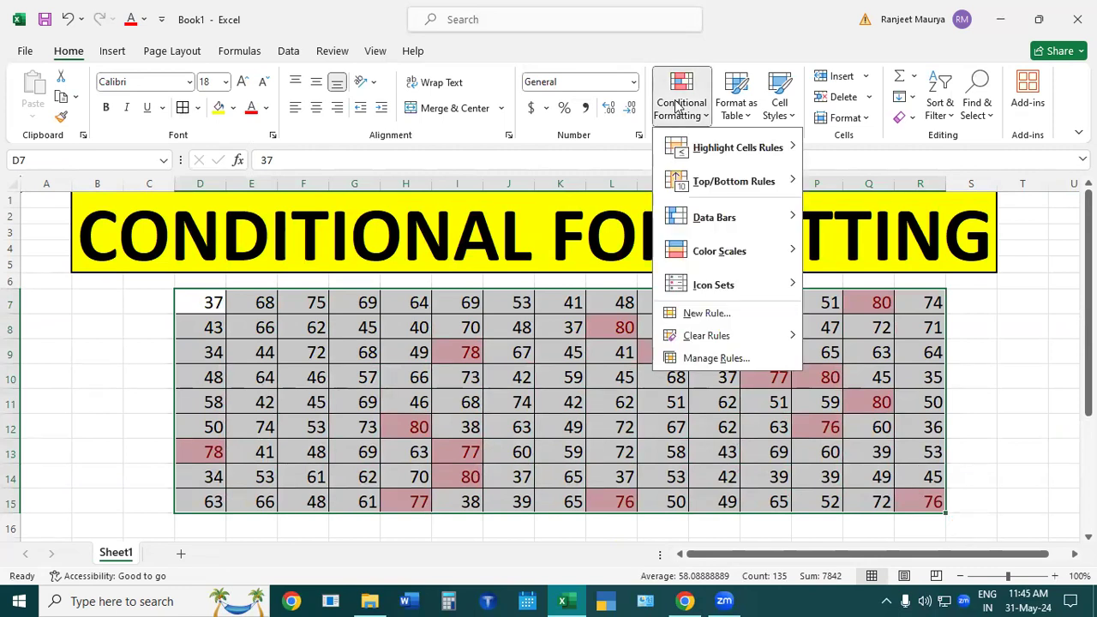
pyautogui.moveTo(754, 341)
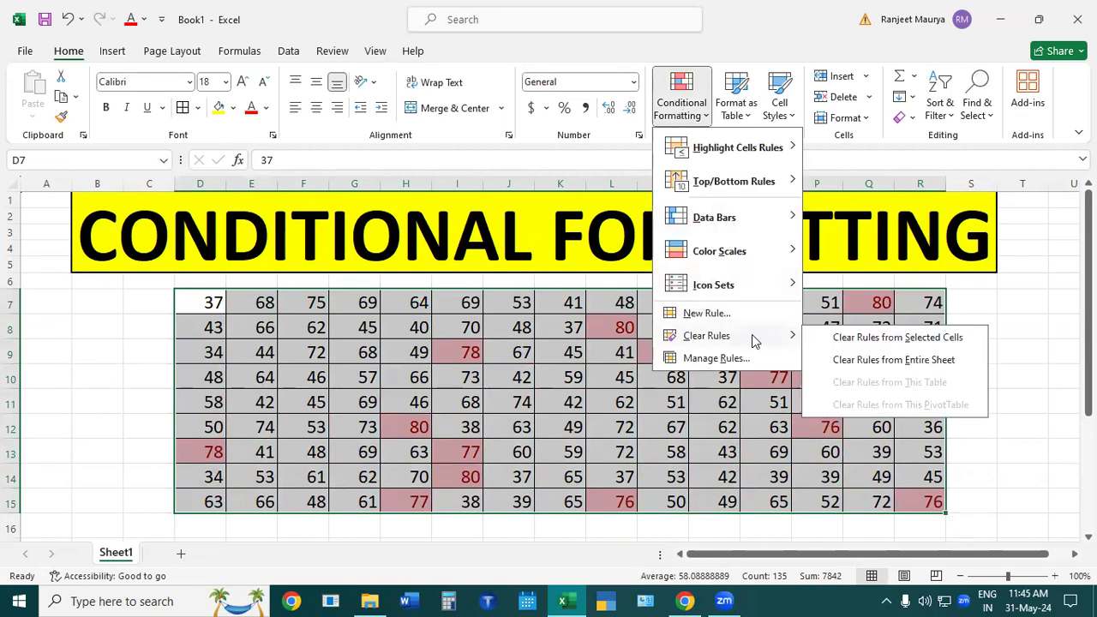
pyautogui.click(871, 341)
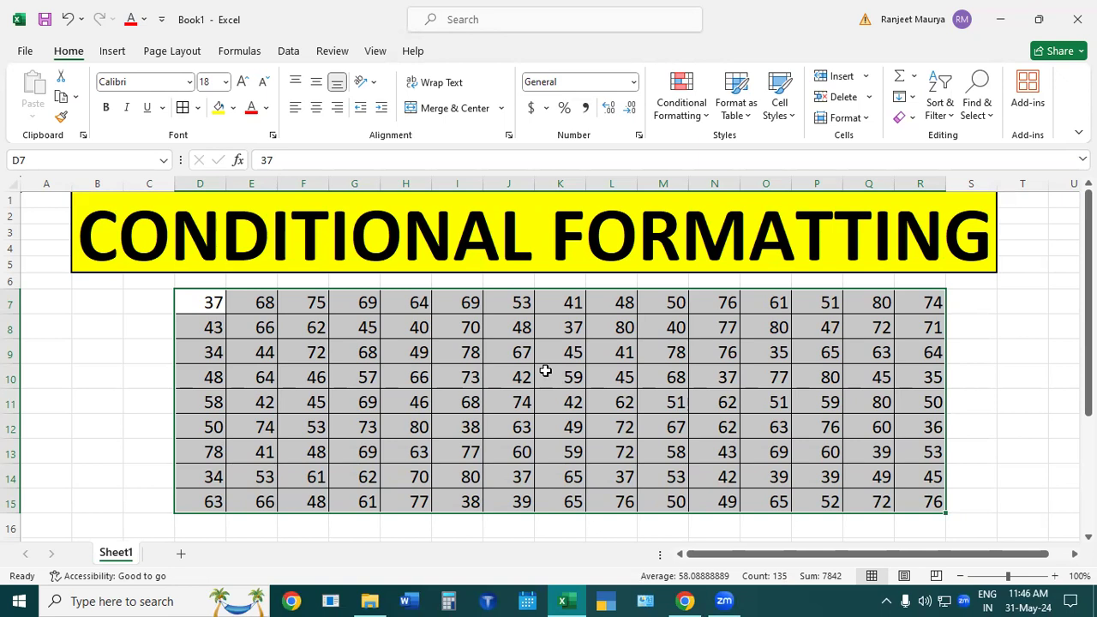
# Highlight values less than 40 in D7:R15 with Light Red Fill with Dark Red Text and review the marked cells.
pyautogui.click(708, 99)
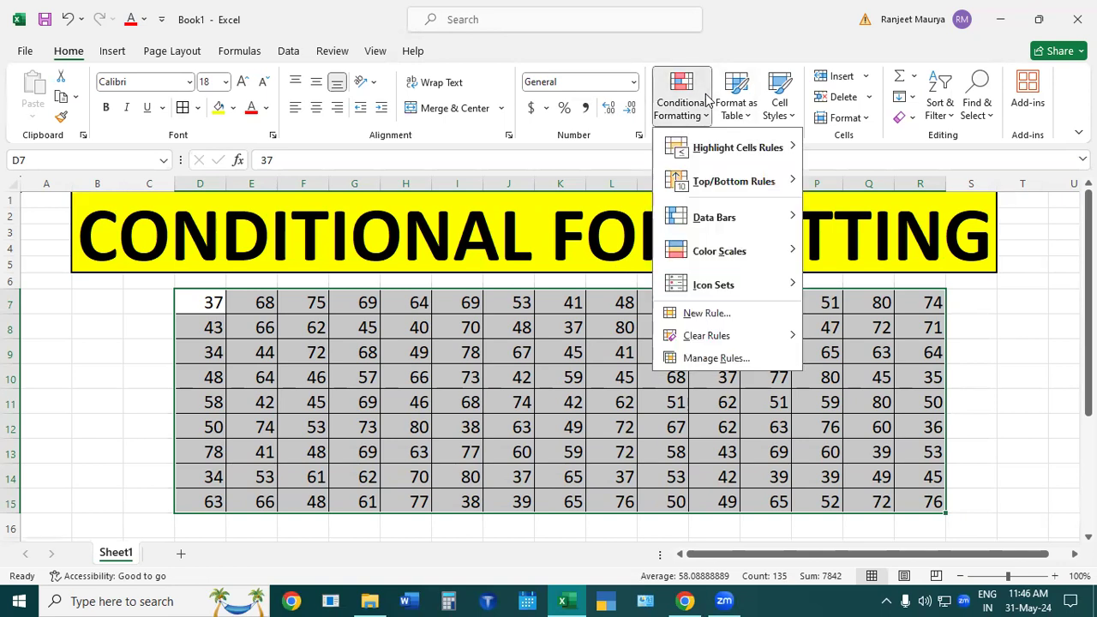
pyautogui.moveTo(757, 147)
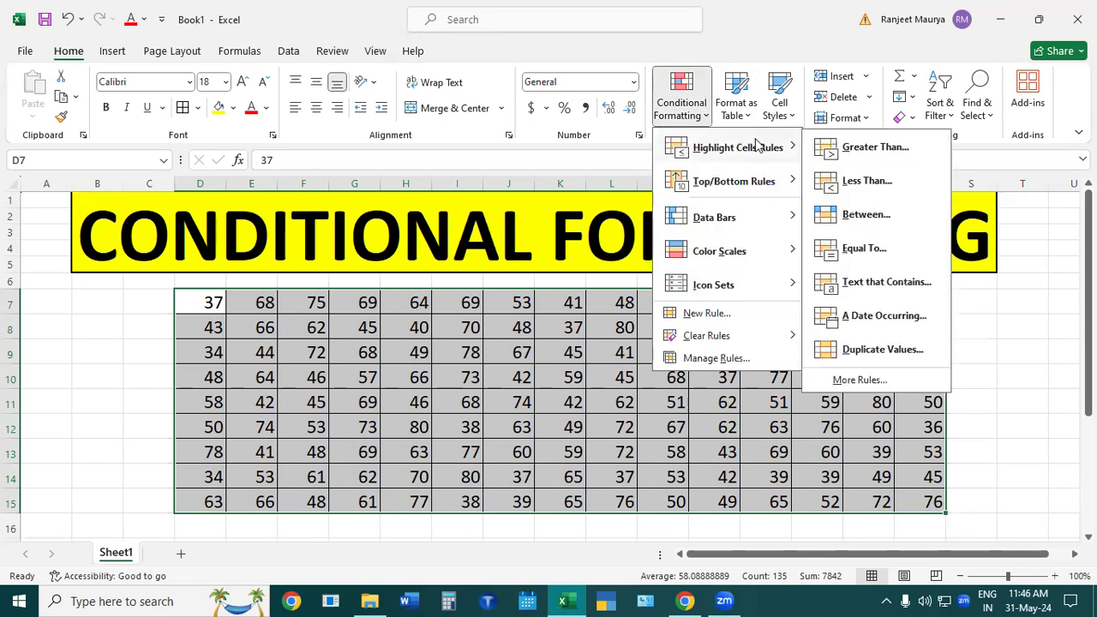
pyautogui.click(911, 188)
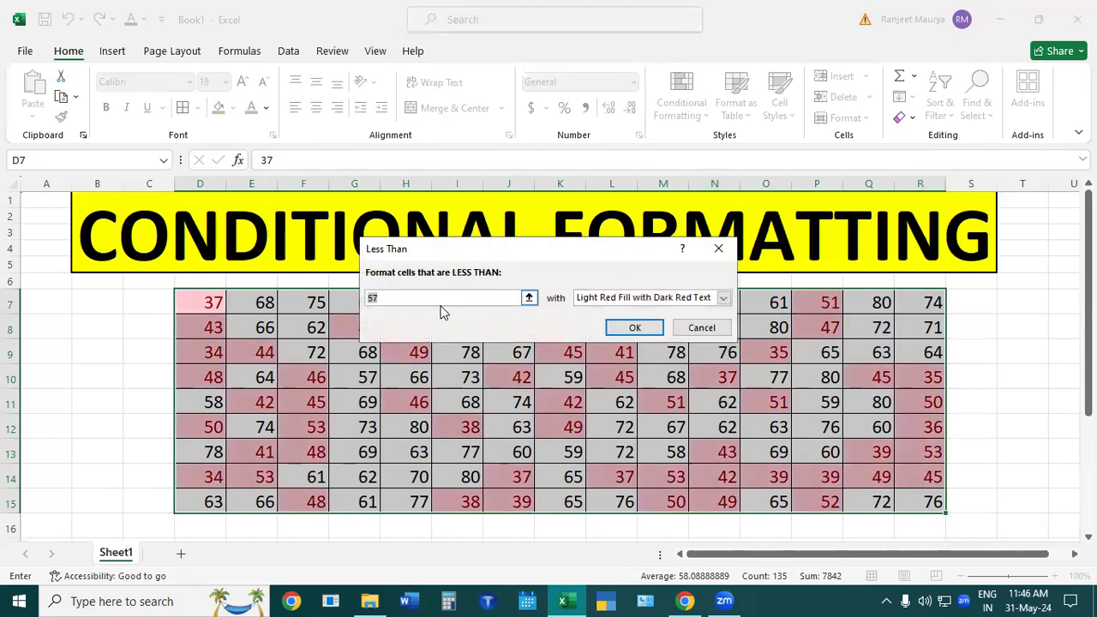
pyautogui.write('40')
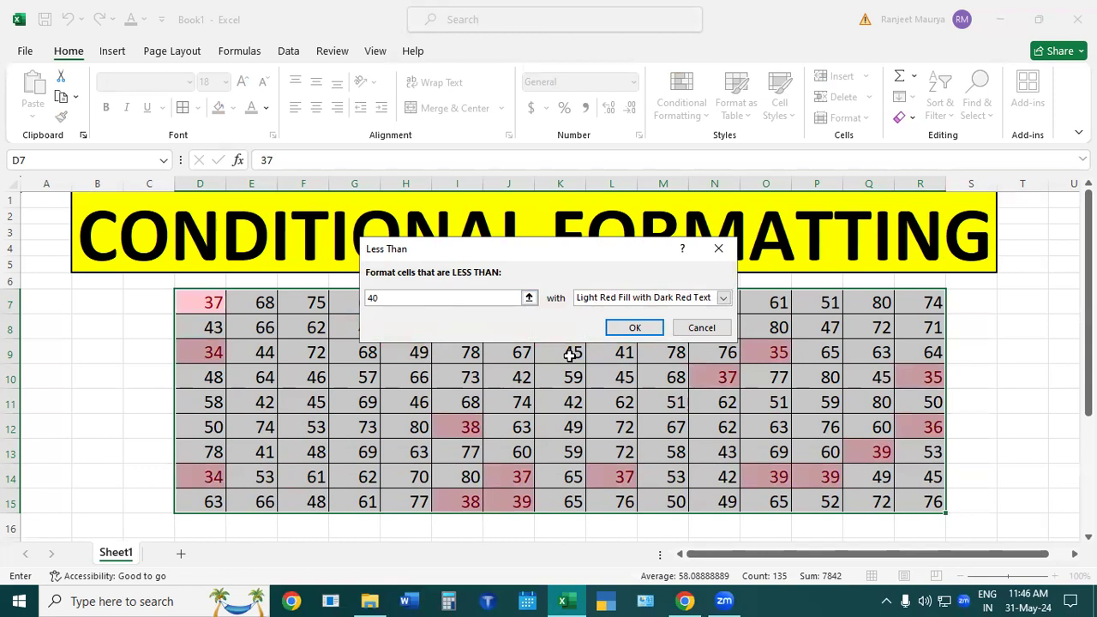
pyautogui.click(634, 328)
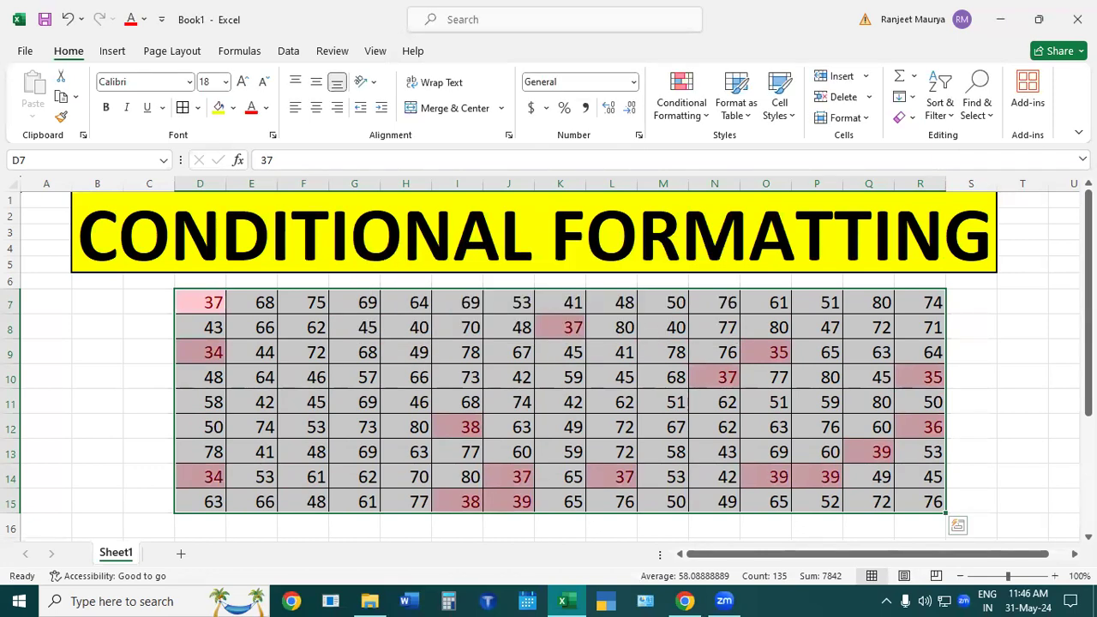
pyautogui.click(988, 443)
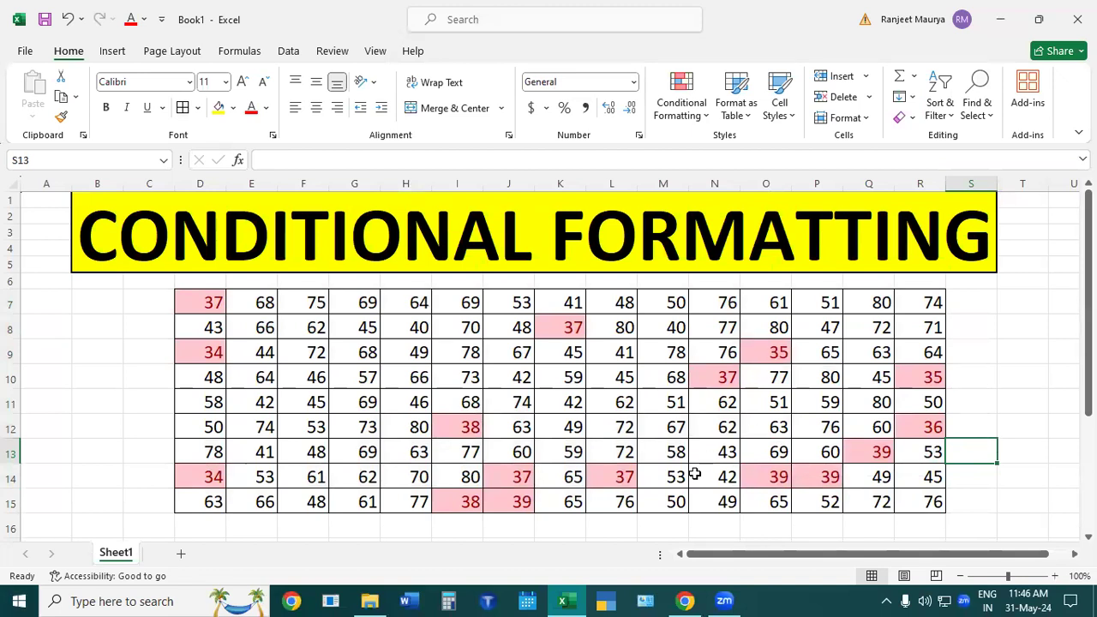
pyautogui.moveTo(200, 306); pyautogui.dragTo(519, 451)
pyautogui.moveTo(656, 464); pyautogui.dragTo(921, 496)
pyautogui.click(985, 442)
# Clear the less-than conditional formatting rule from the number table D7:R15.
pyautogui.moveTo(205, 300); pyautogui.dragTo(902, 506)
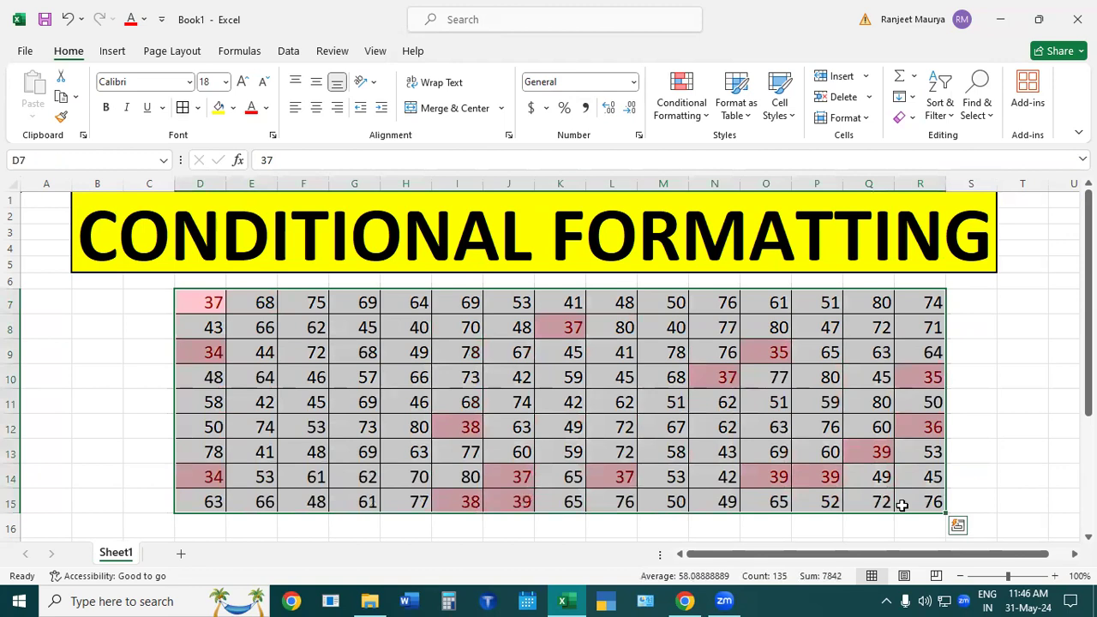
pyautogui.click(692, 101)
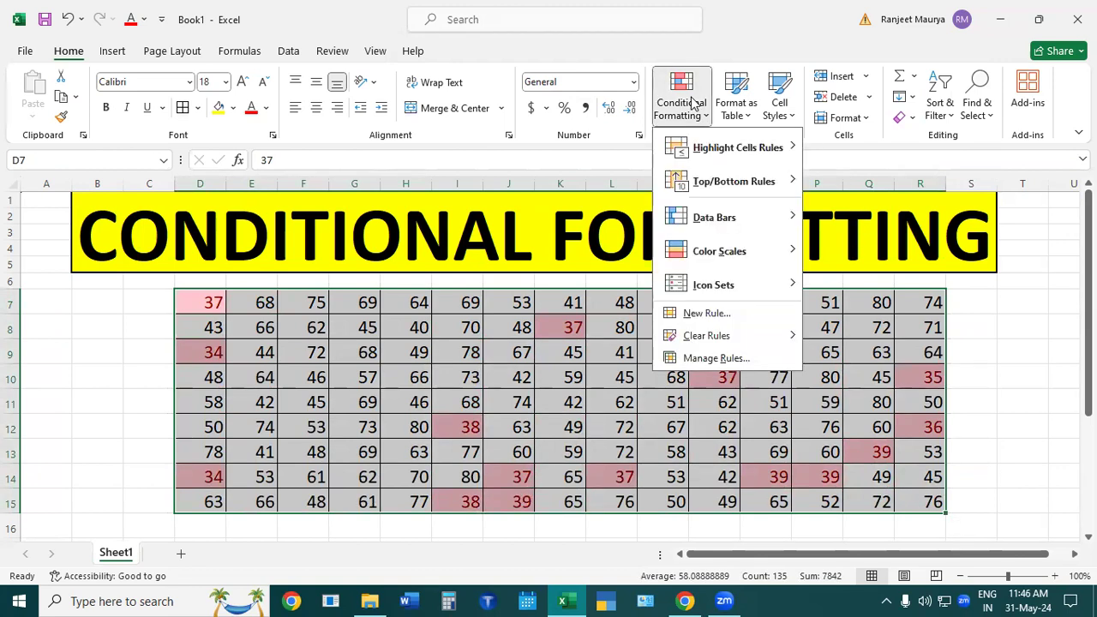
pyautogui.moveTo(785, 344)
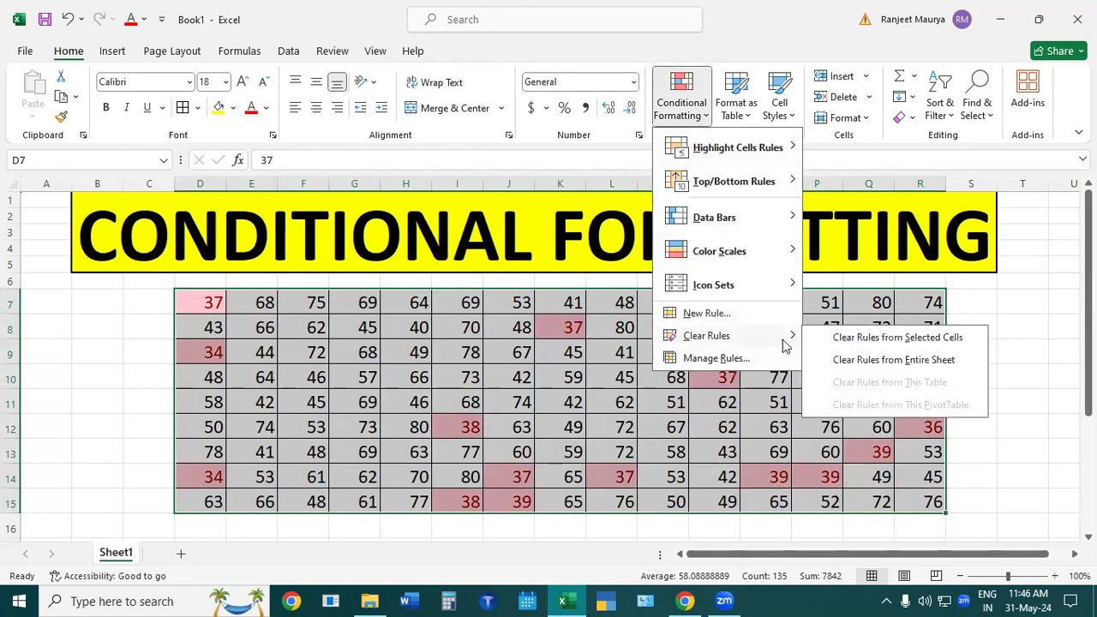
pyautogui.click(862, 339)
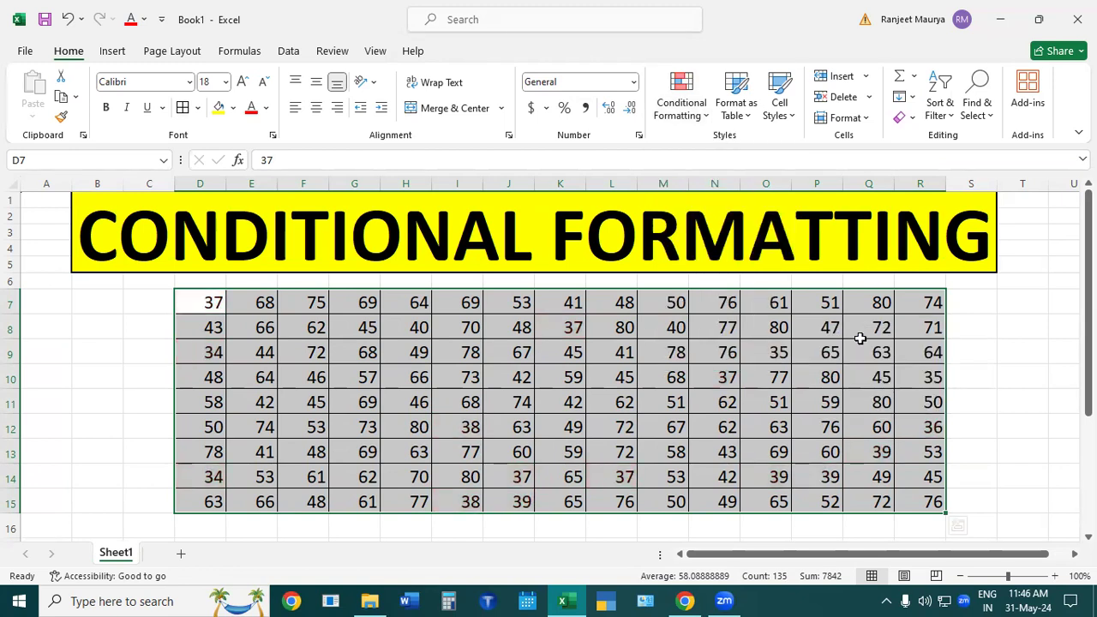
pyautogui.click(681, 99)
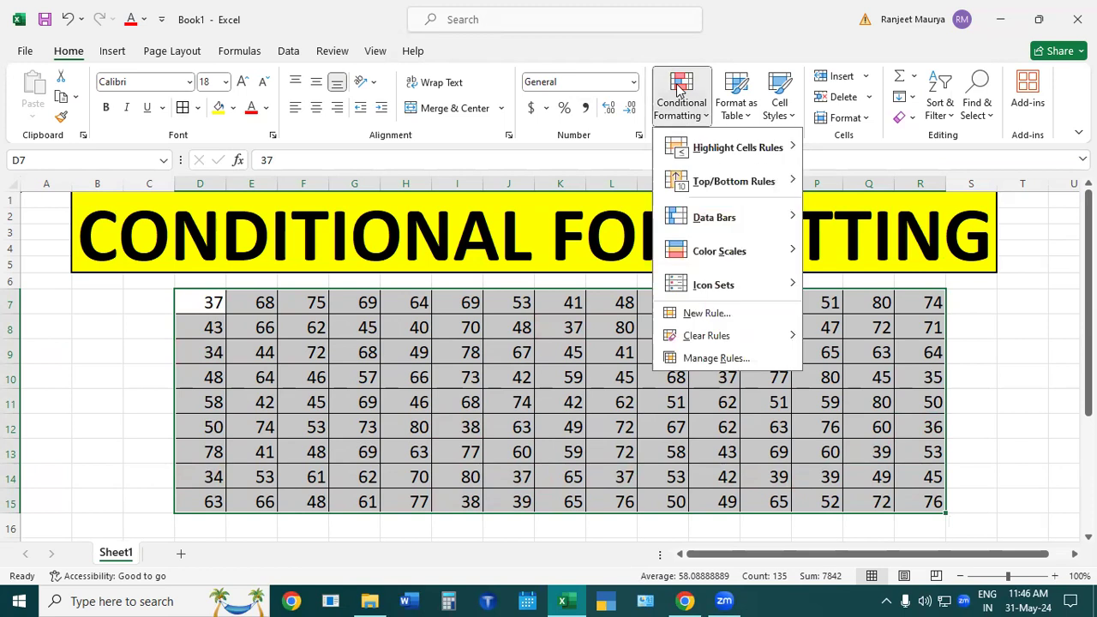
pyautogui.moveTo(737, 148)
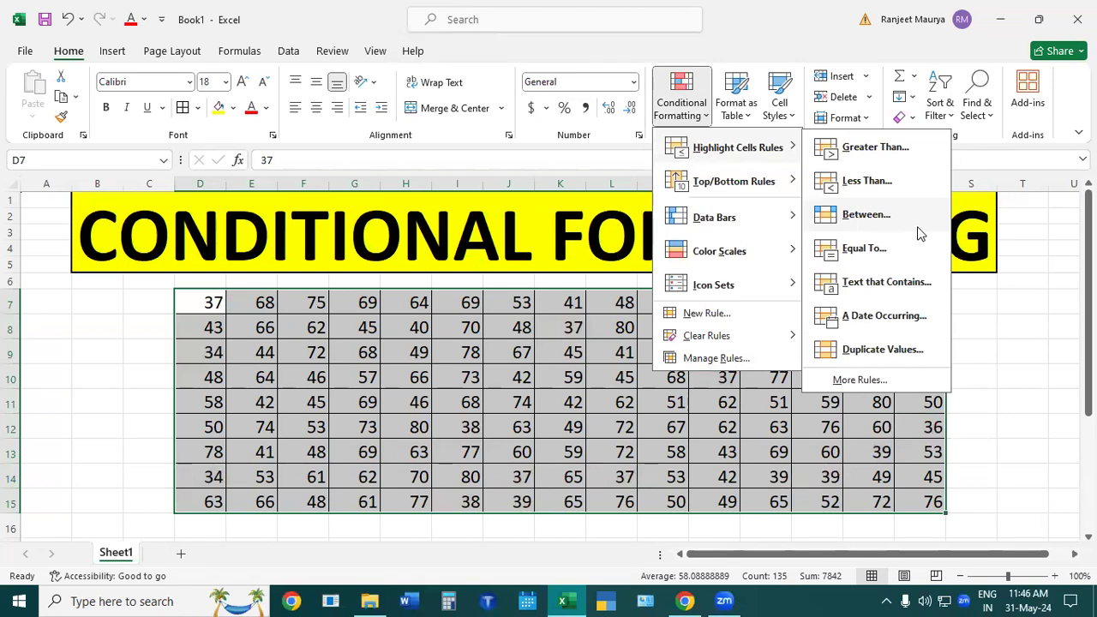
pyautogui.click(478, 490)
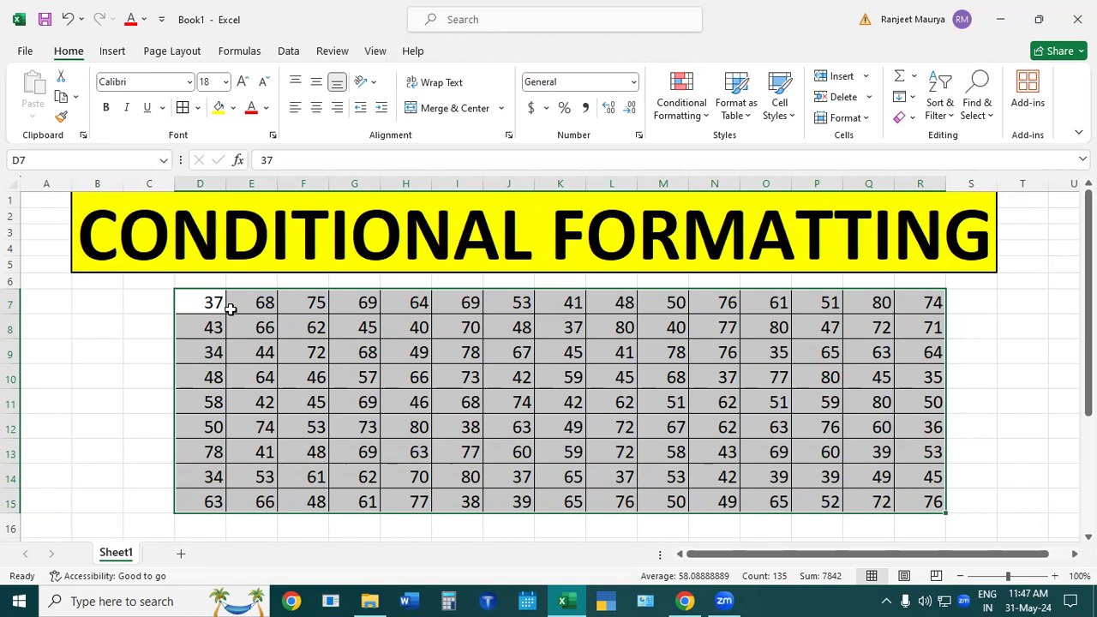
# Highlight values between 80 and 70 in D7:R15 with Light Red Fill with Dark Red Text.
pyautogui.click(679, 102)
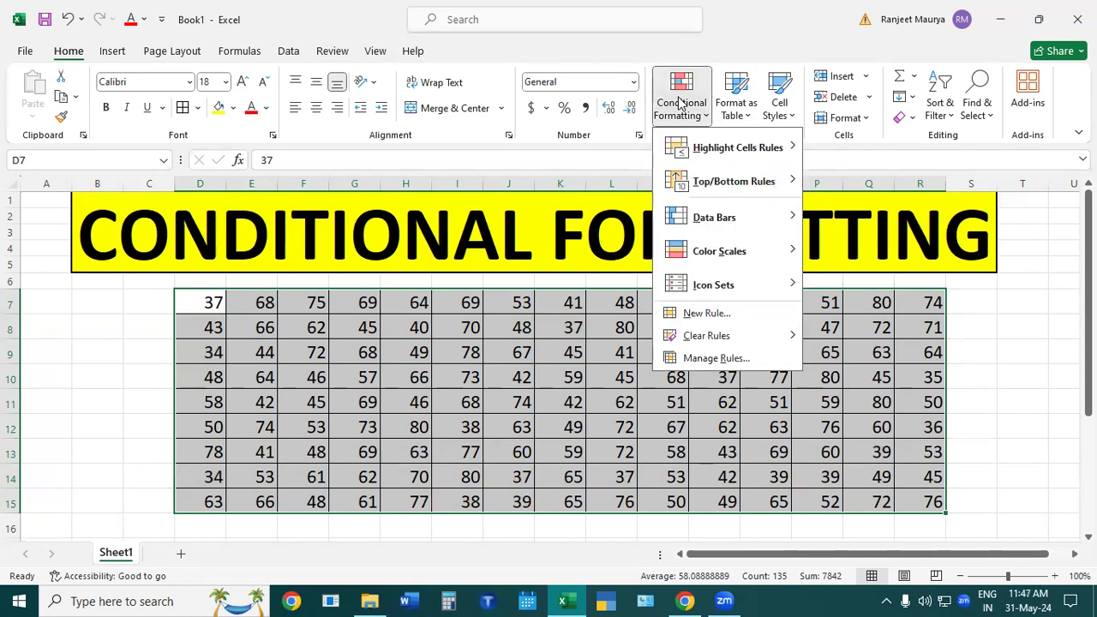
pyautogui.moveTo(736, 147)
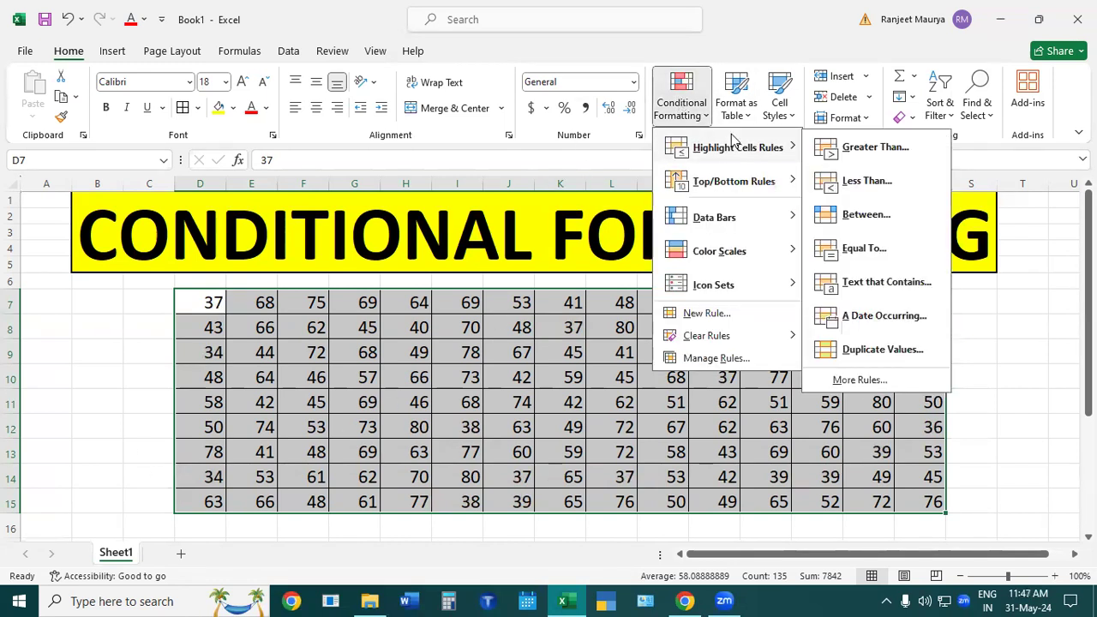
pyautogui.click(883, 227)
pyautogui.write('80')
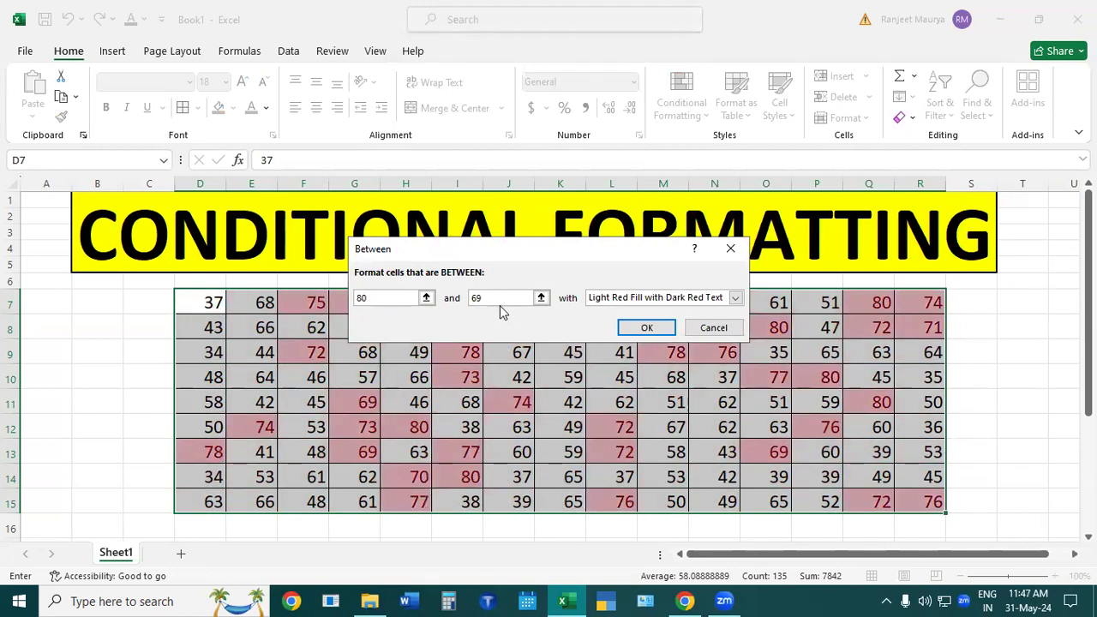
pyautogui.press('Tab')
pyautogui.write('70')
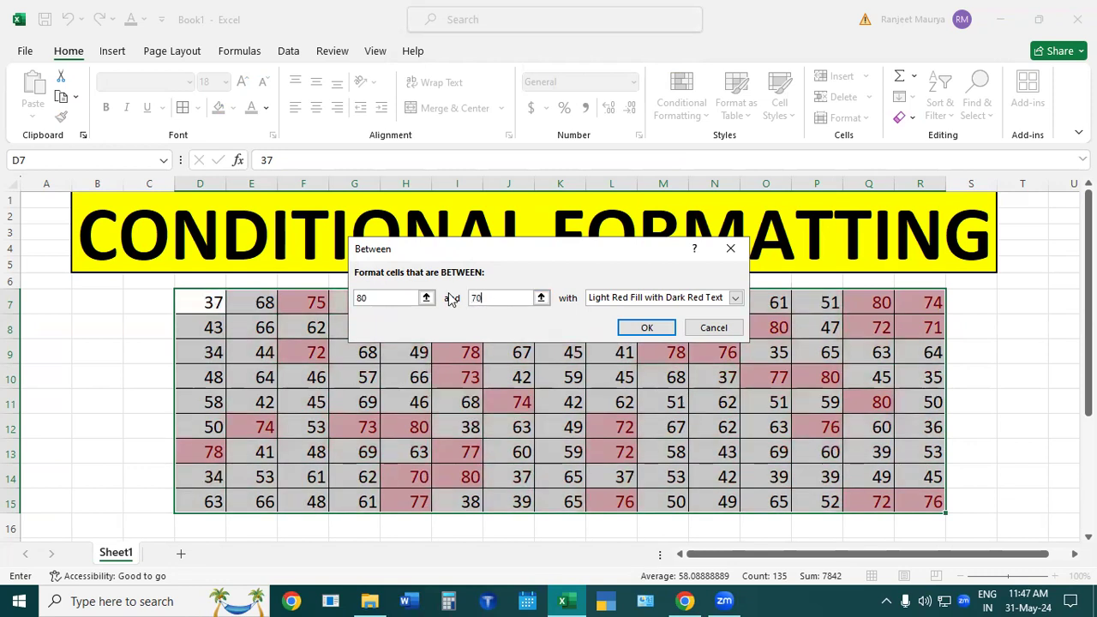
pyautogui.click(649, 326)
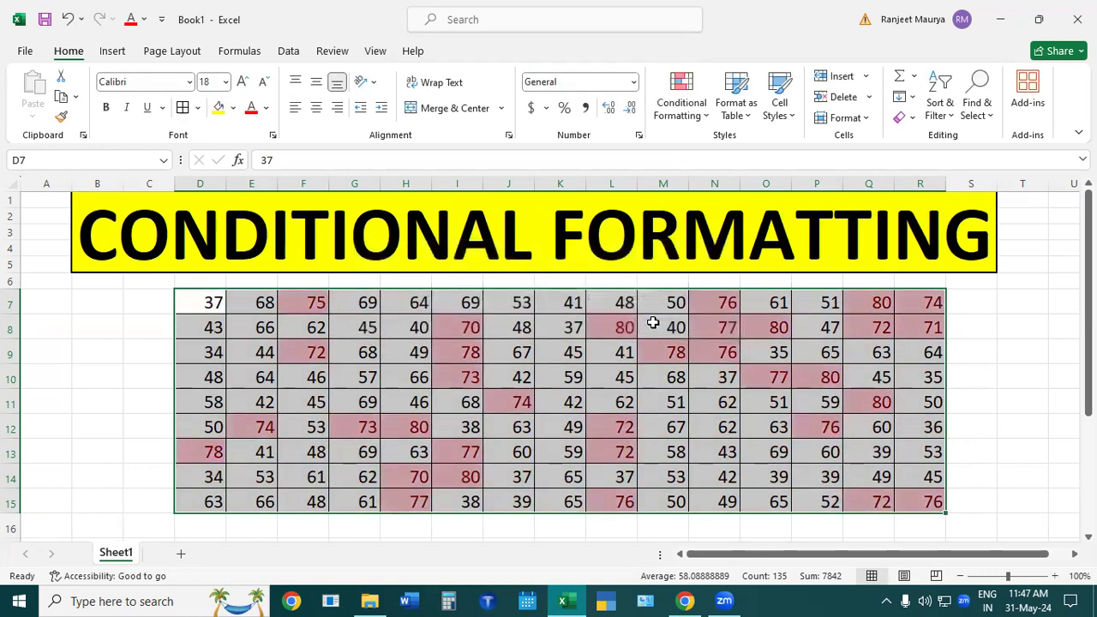
pyautogui.click(1009, 431)
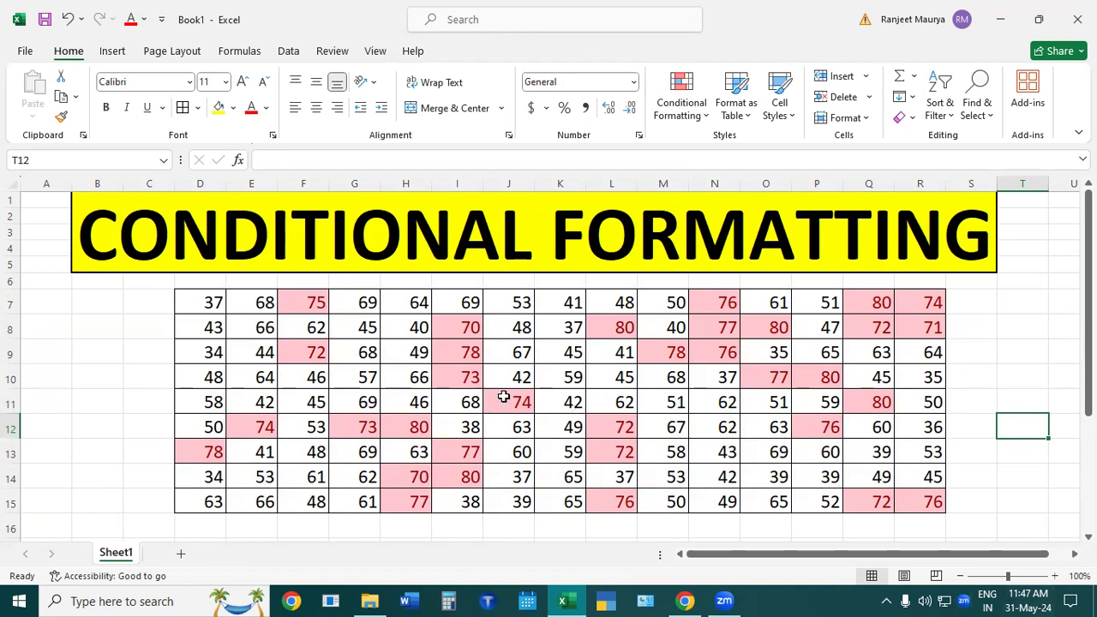
# Clear the between conditional formatting rule from the number table D7:R15.
pyautogui.moveTo(195, 305); pyautogui.dragTo(919, 497)
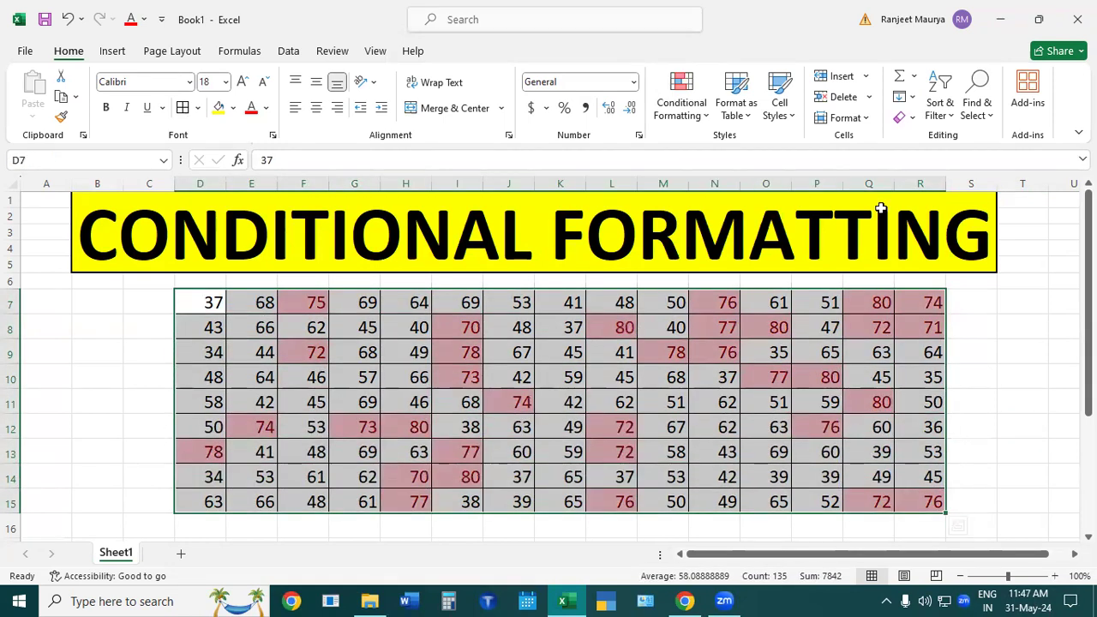
pyautogui.click(686, 103)
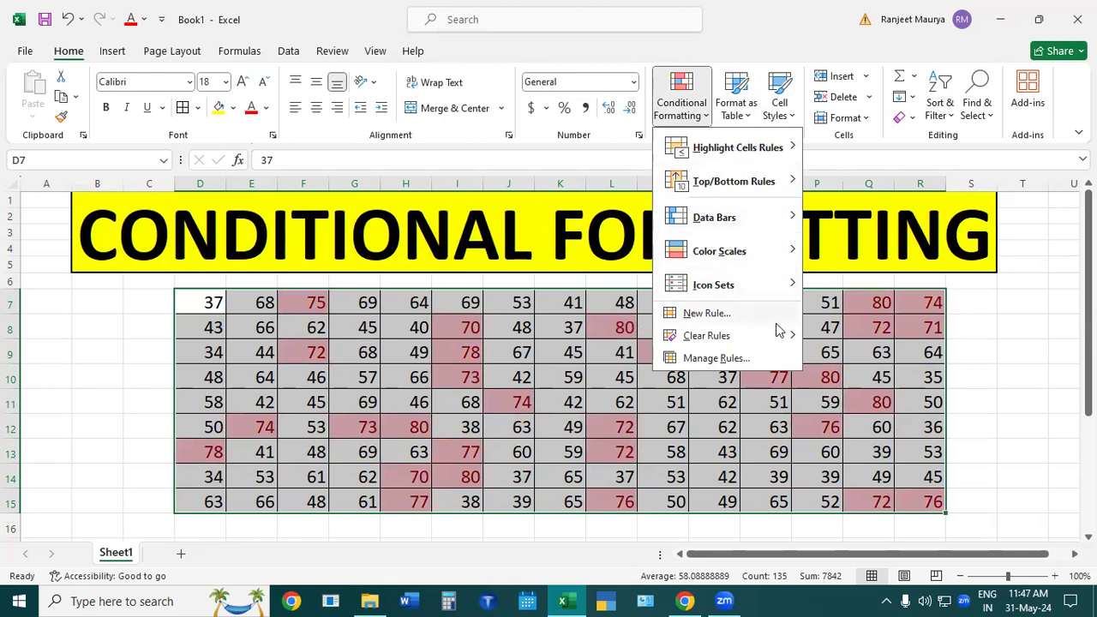
pyautogui.moveTo(774, 335)
pyautogui.click(908, 337)
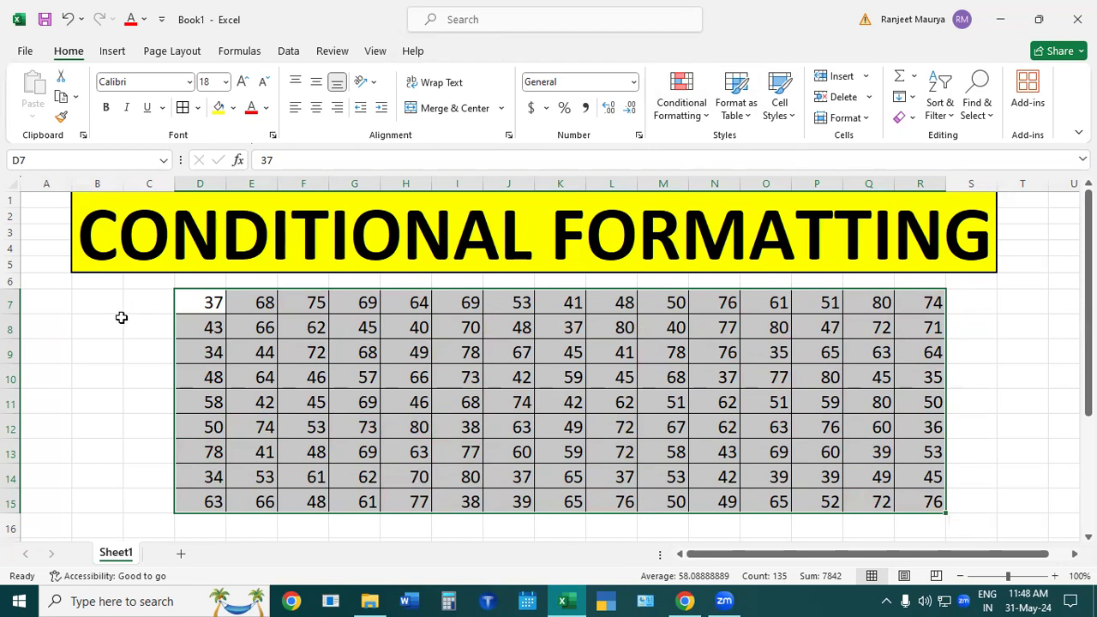
pyautogui.click(106, 387)
pyautogui.moveTo(204, 305); pyautogui.dragTo(926, 471)
pyautogui.scroll(-2, 588, 480)
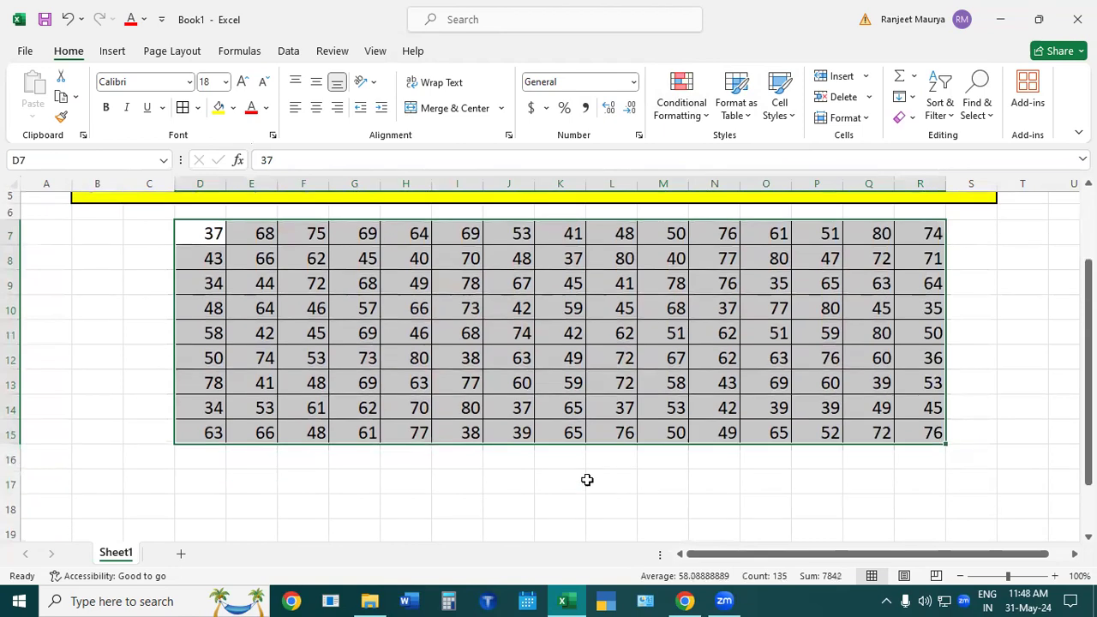
pyautogui.moveTo(1088, 427); pyautogui.dragTo(1088, 304)
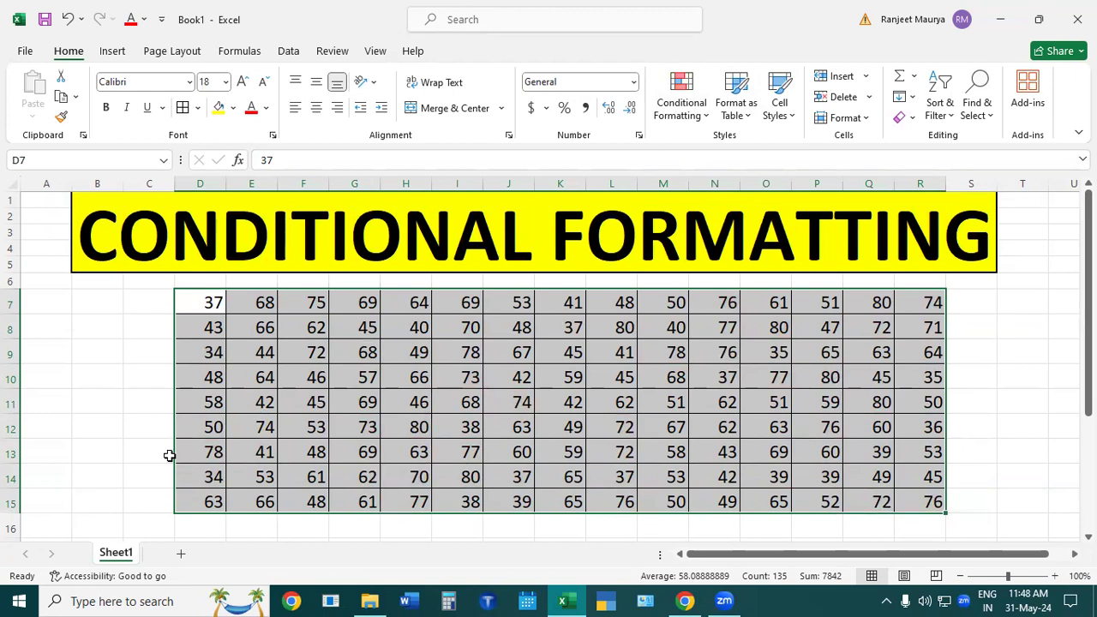
# Set the value of the number table's first cell, D7, to 80.
pyautogui.click(355, 449)
pyautogui.click(196, 306)
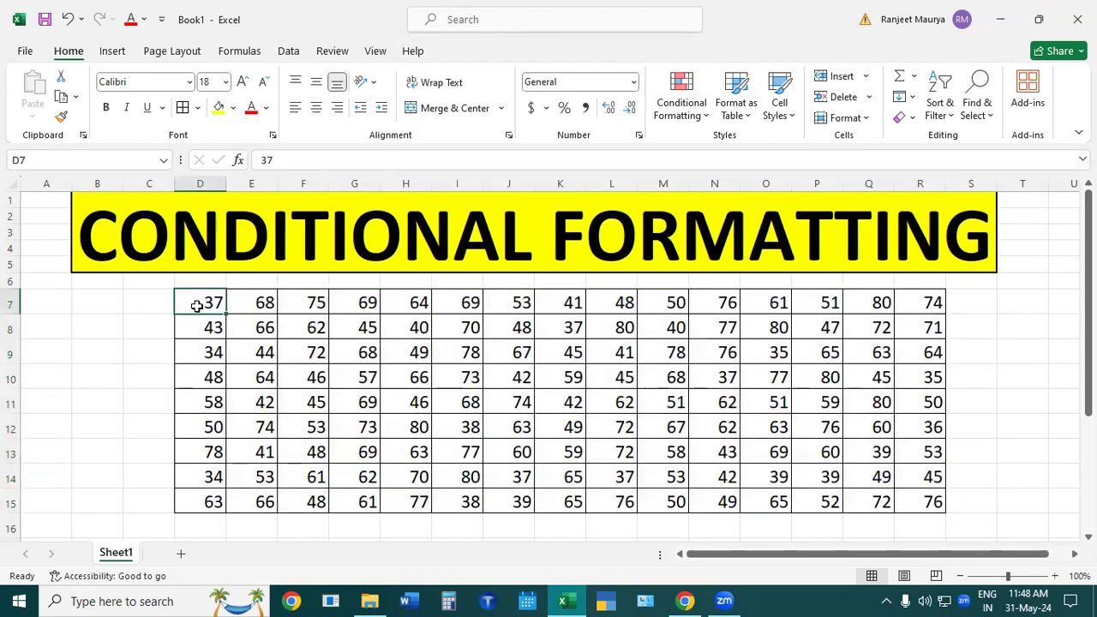
pyautogui.write('80')
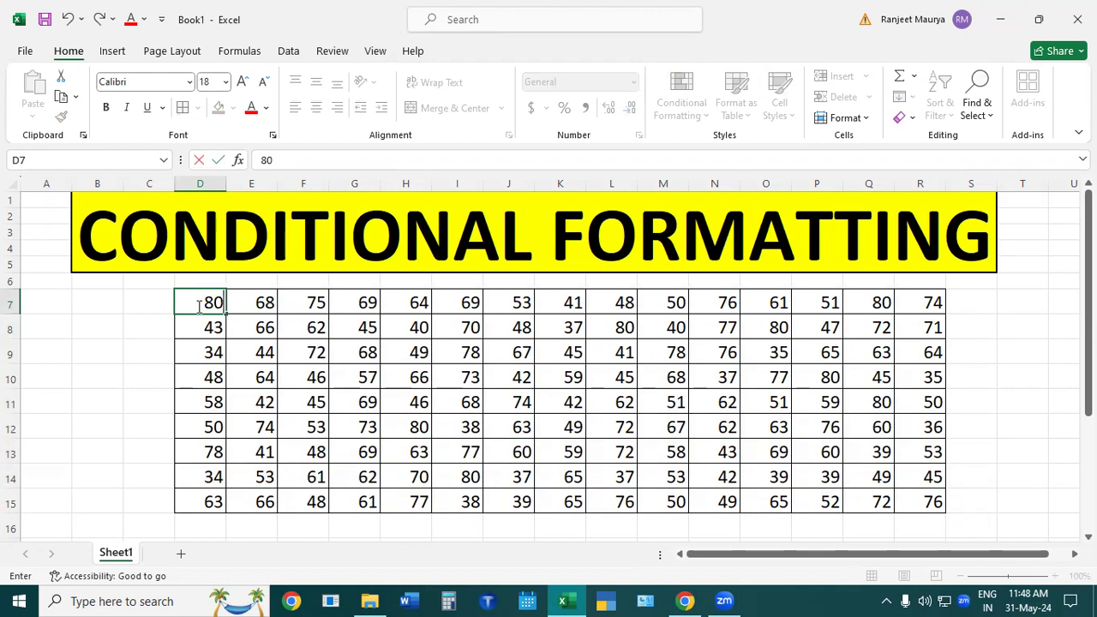
pyautogui.click(414, 346)
# Preview highlighting values equal to 80 in D7:R15 with Light Red Fill with Dark Red Text, and close the rule dialog without applying it.
pyautogui.moveTo(201, 303); pyautogui.dragTo(924, 501)
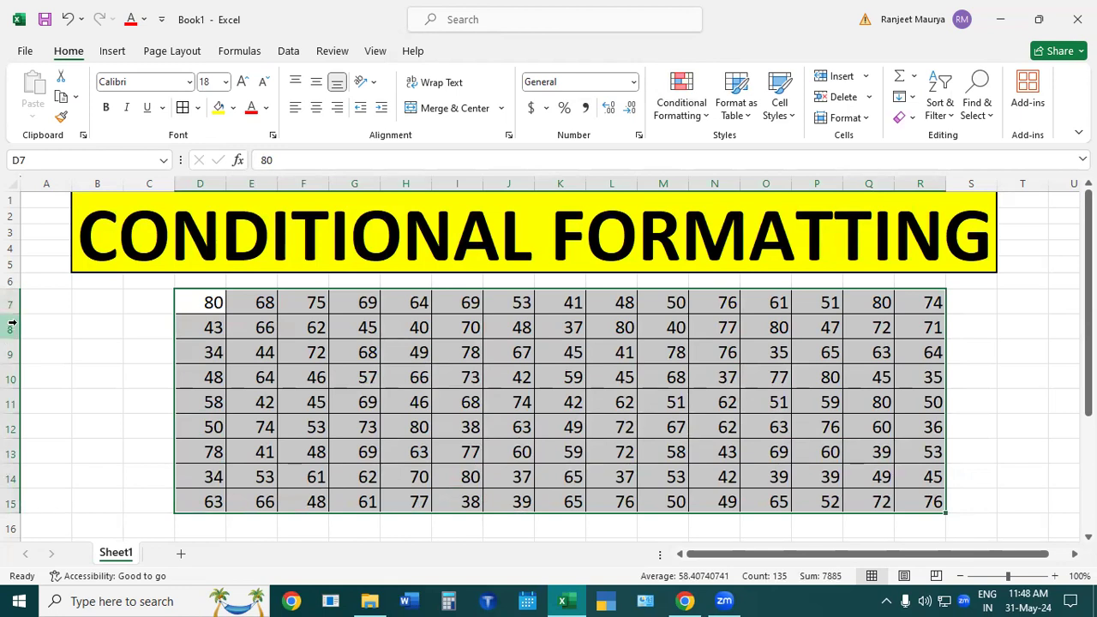
pyautogui.click(681, 94)
pyautogui.moveTo(736, 148)
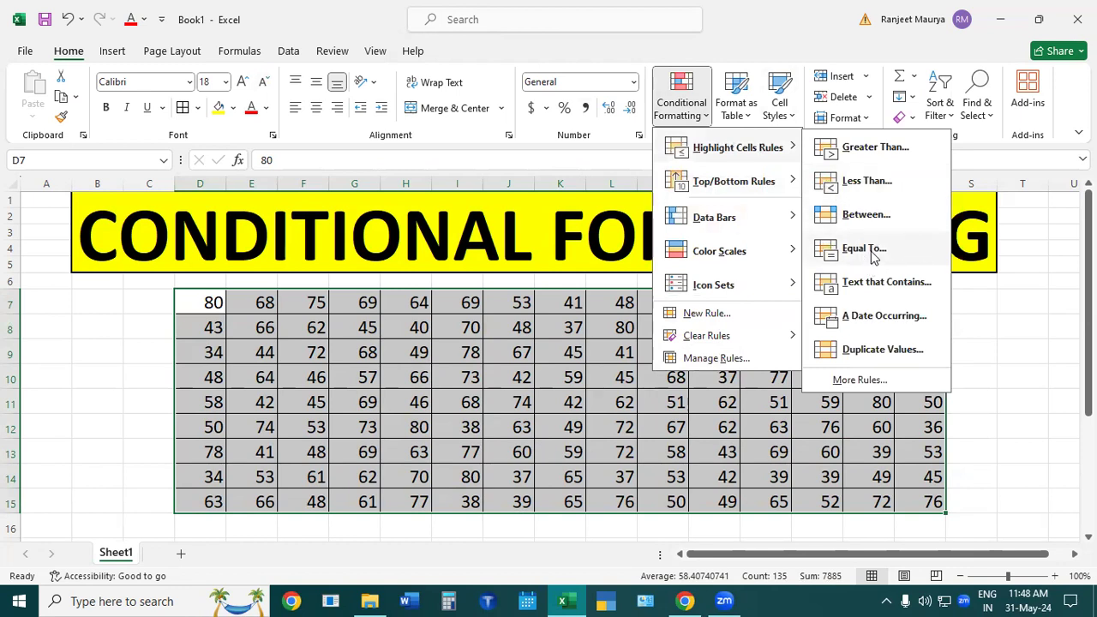
pyautogui.click(863, 248)
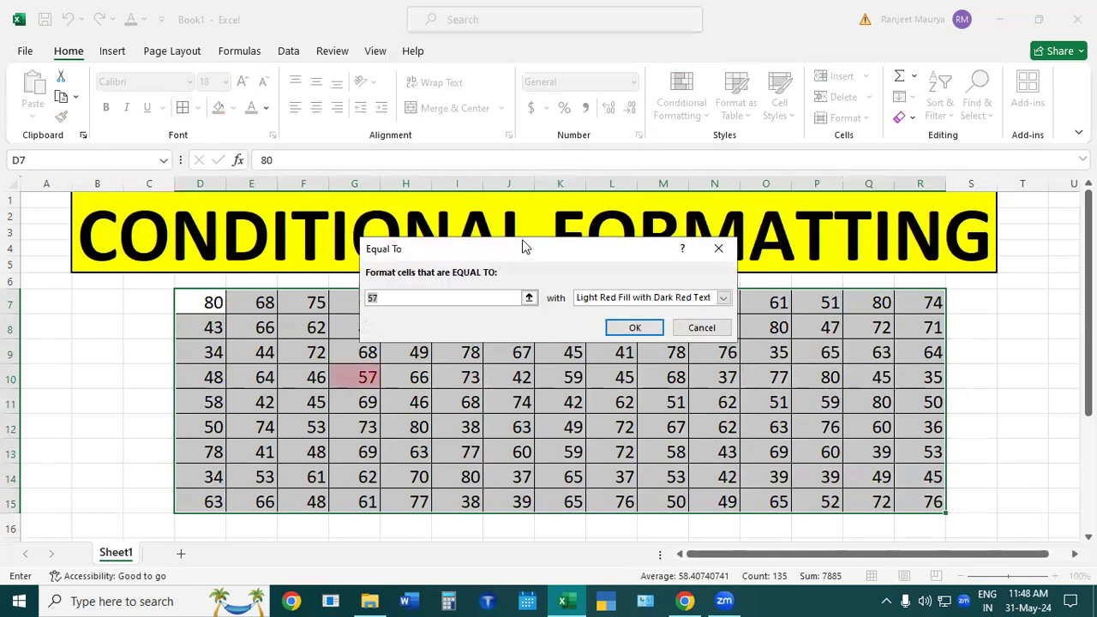
pyautogui.moveTo(536, 260); pyautogui.dragTo(622, 178)
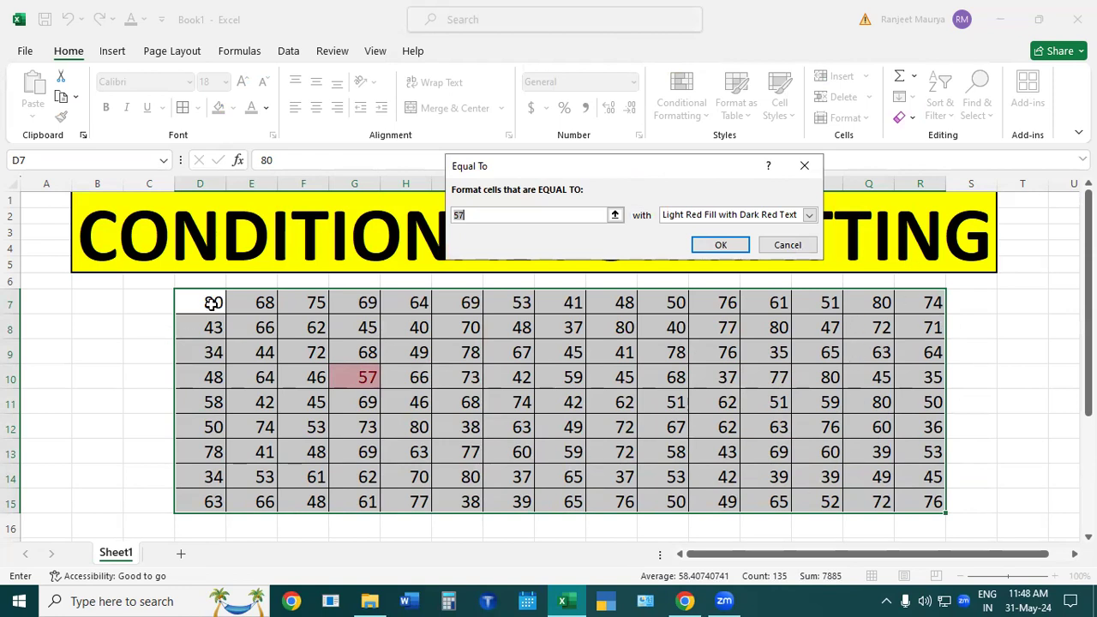
pyautogui.moveTo(478, 220); pyautogui.dragTo(443, 223)
pyautogui.write('80')
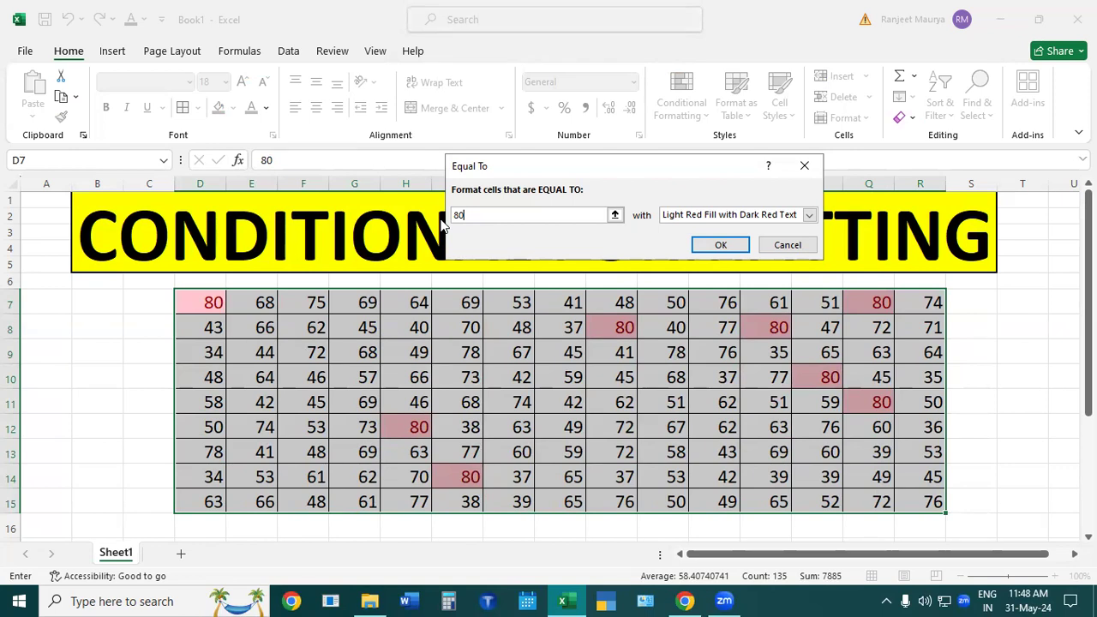
pyautogui.click(804, 166)
pyautogui.click(695, 96)
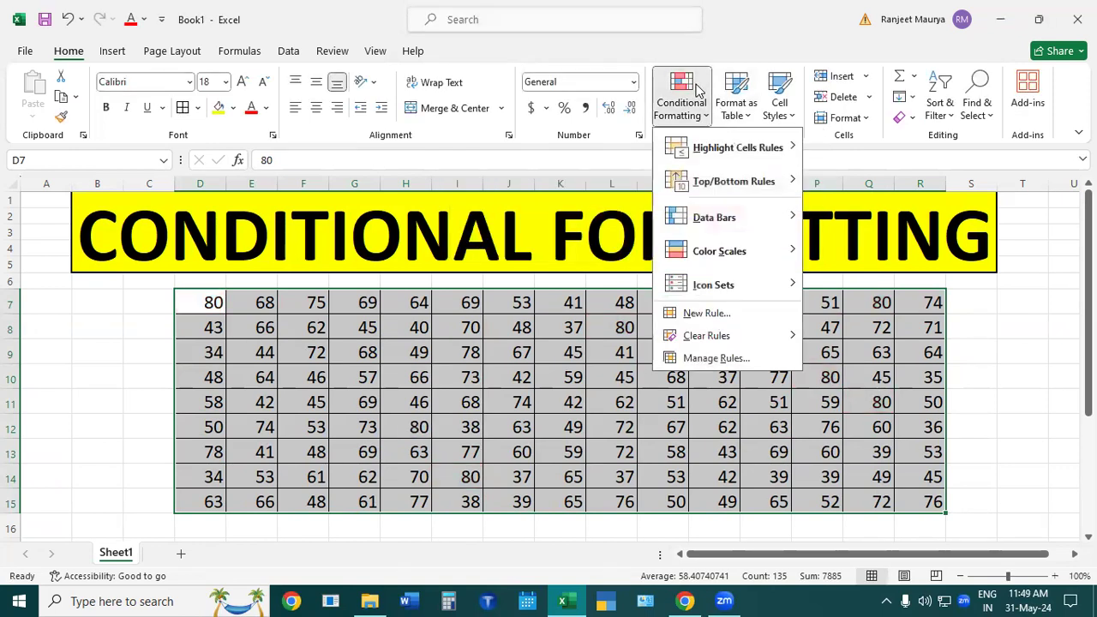
pyautogui.moveTo(784, 160)
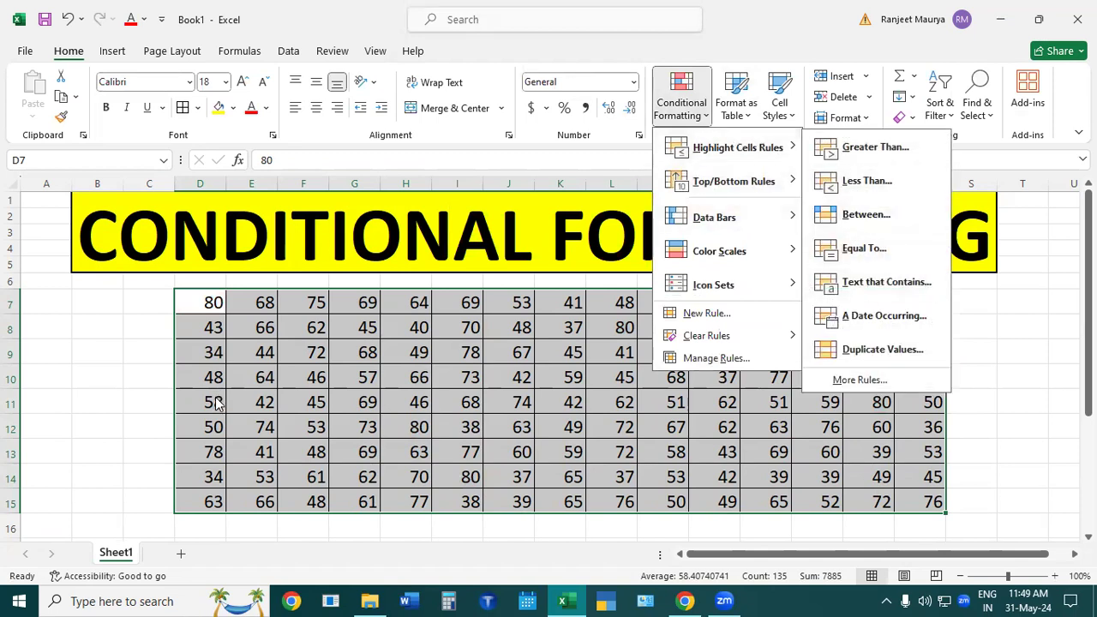
pyautogui.click(417, 382)
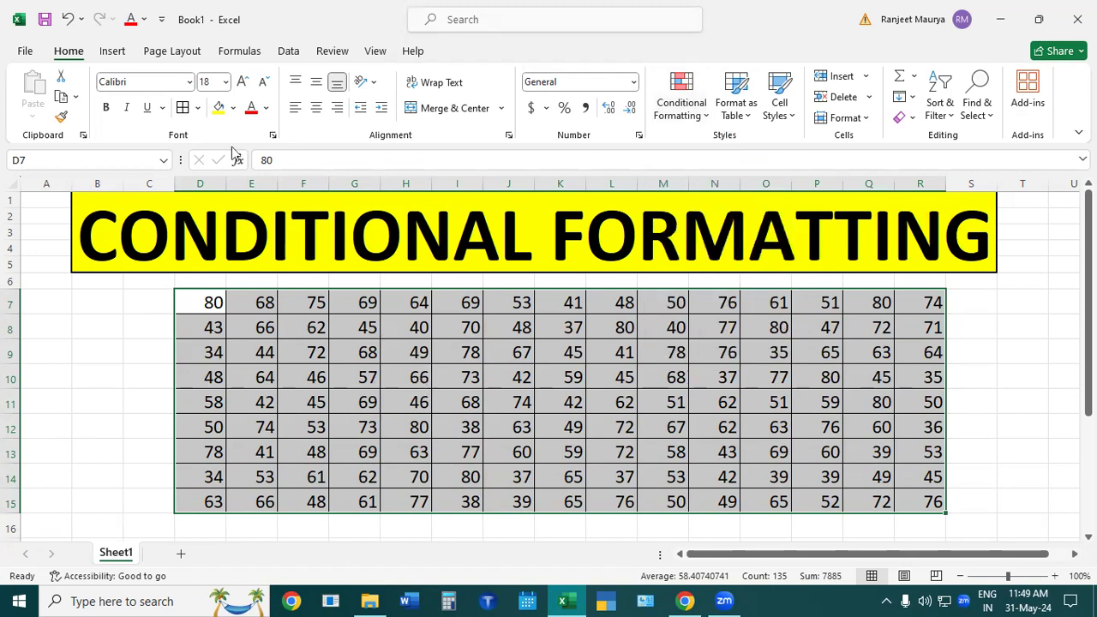